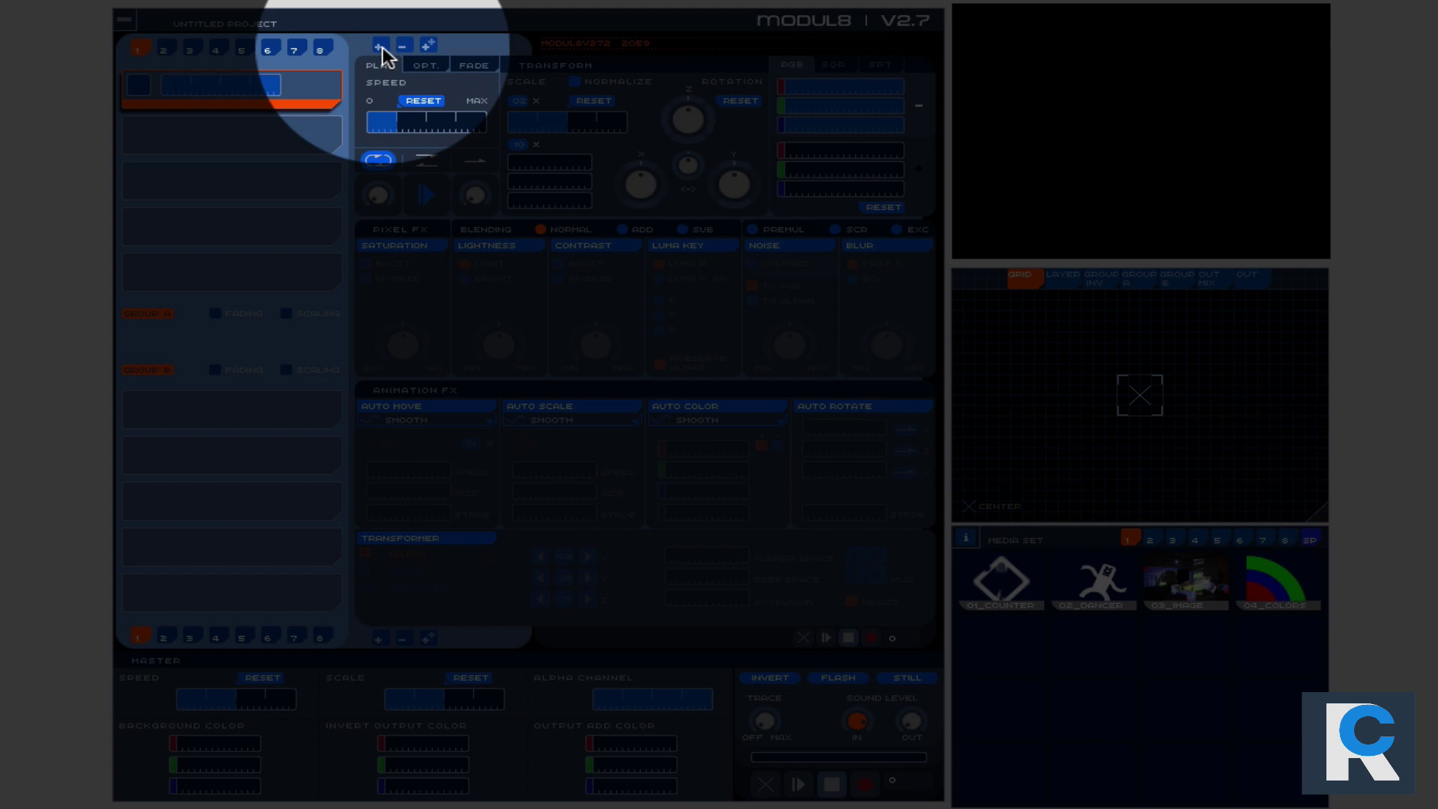
Add two layers, remove them both, then add two more, ending with three empty layers
click(380, 46)
click(382, 50)
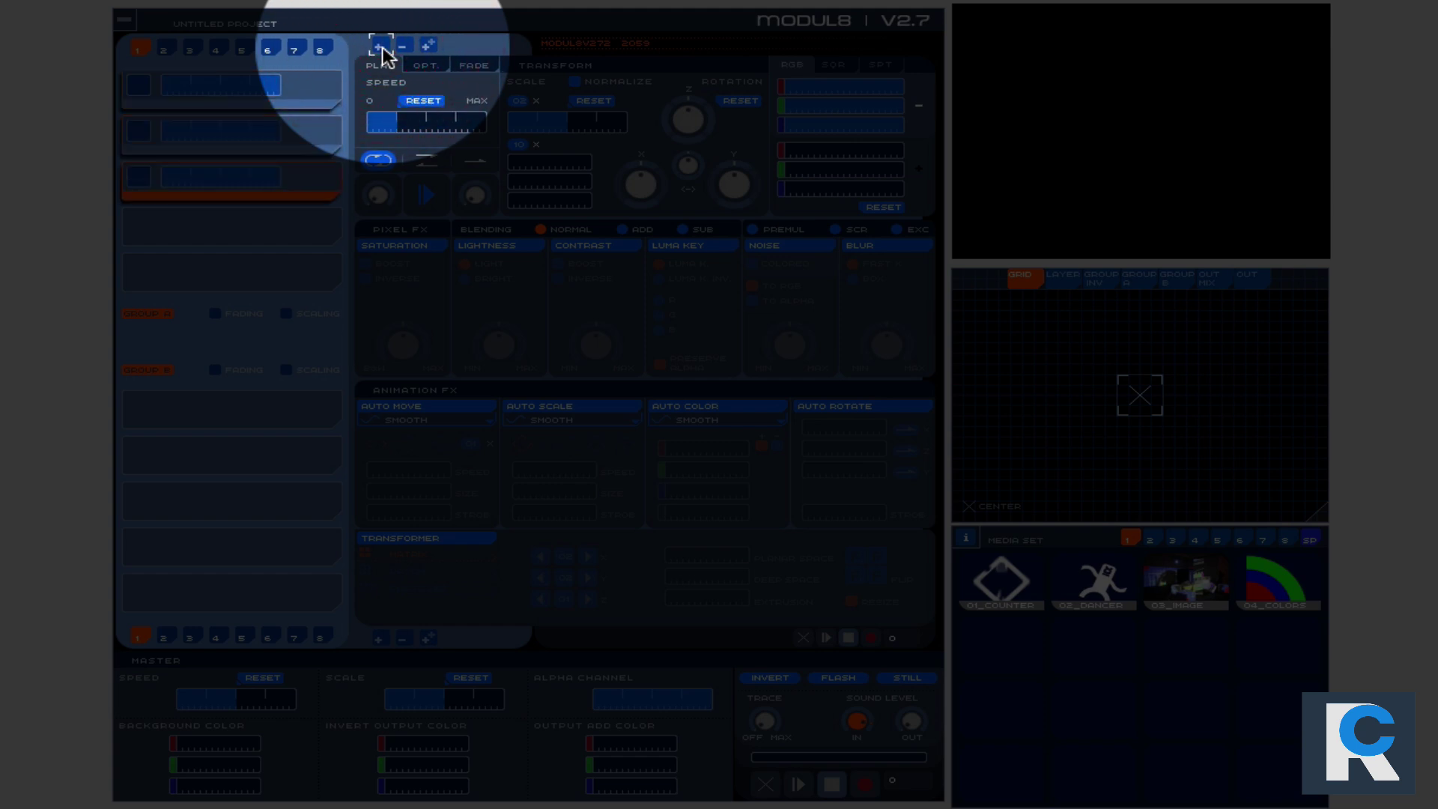
click(405, 47)
click(405, 47)
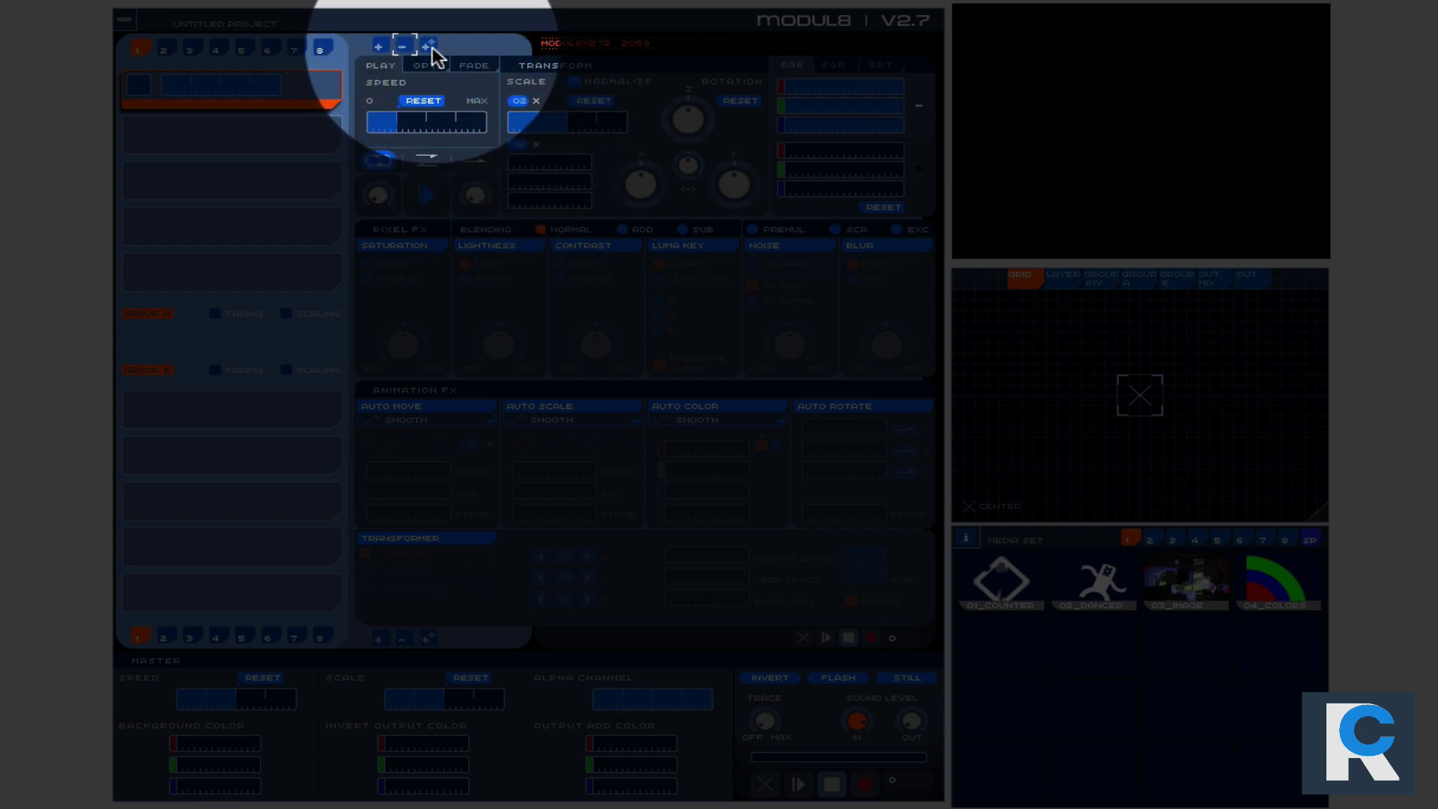
click(433, 49)
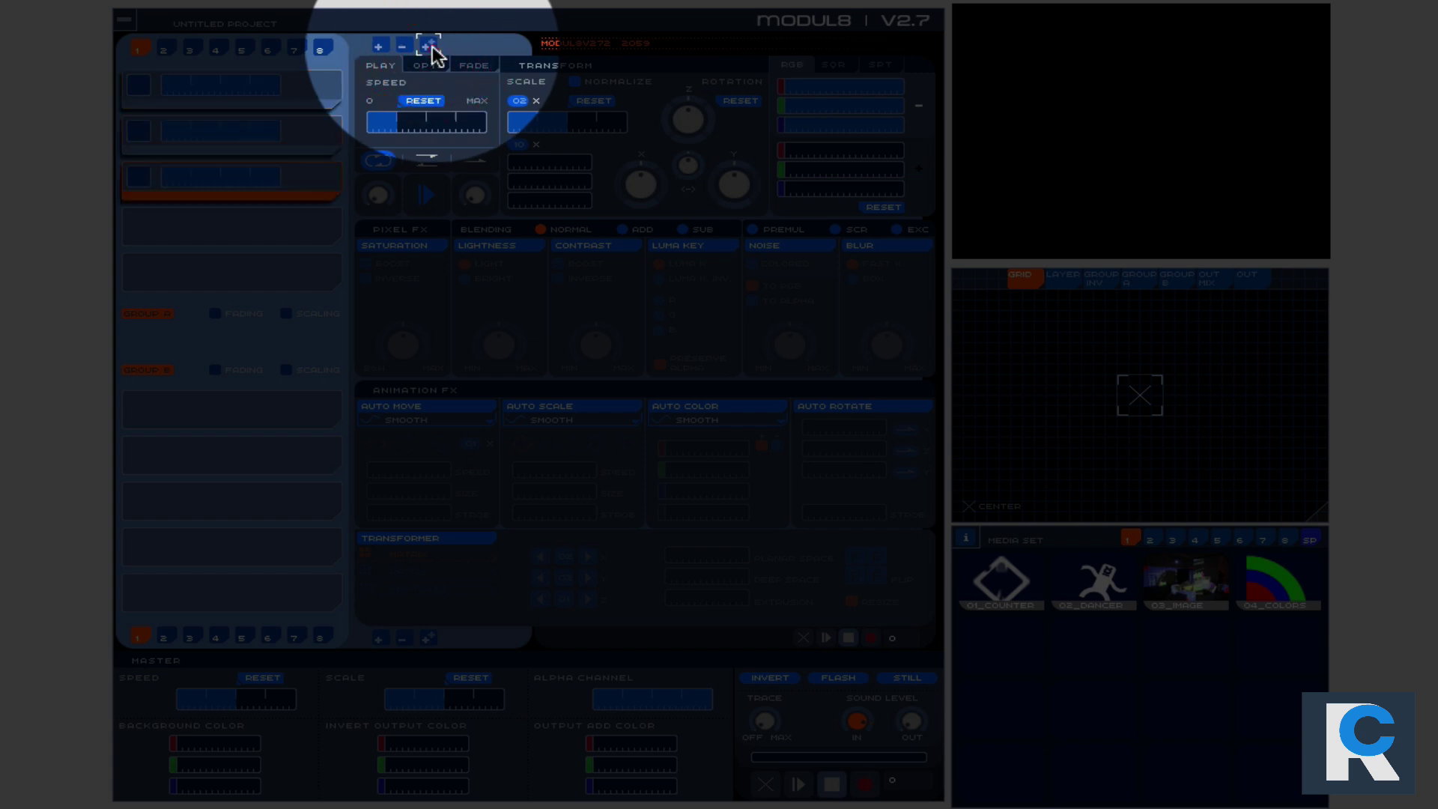
click(433, 49)
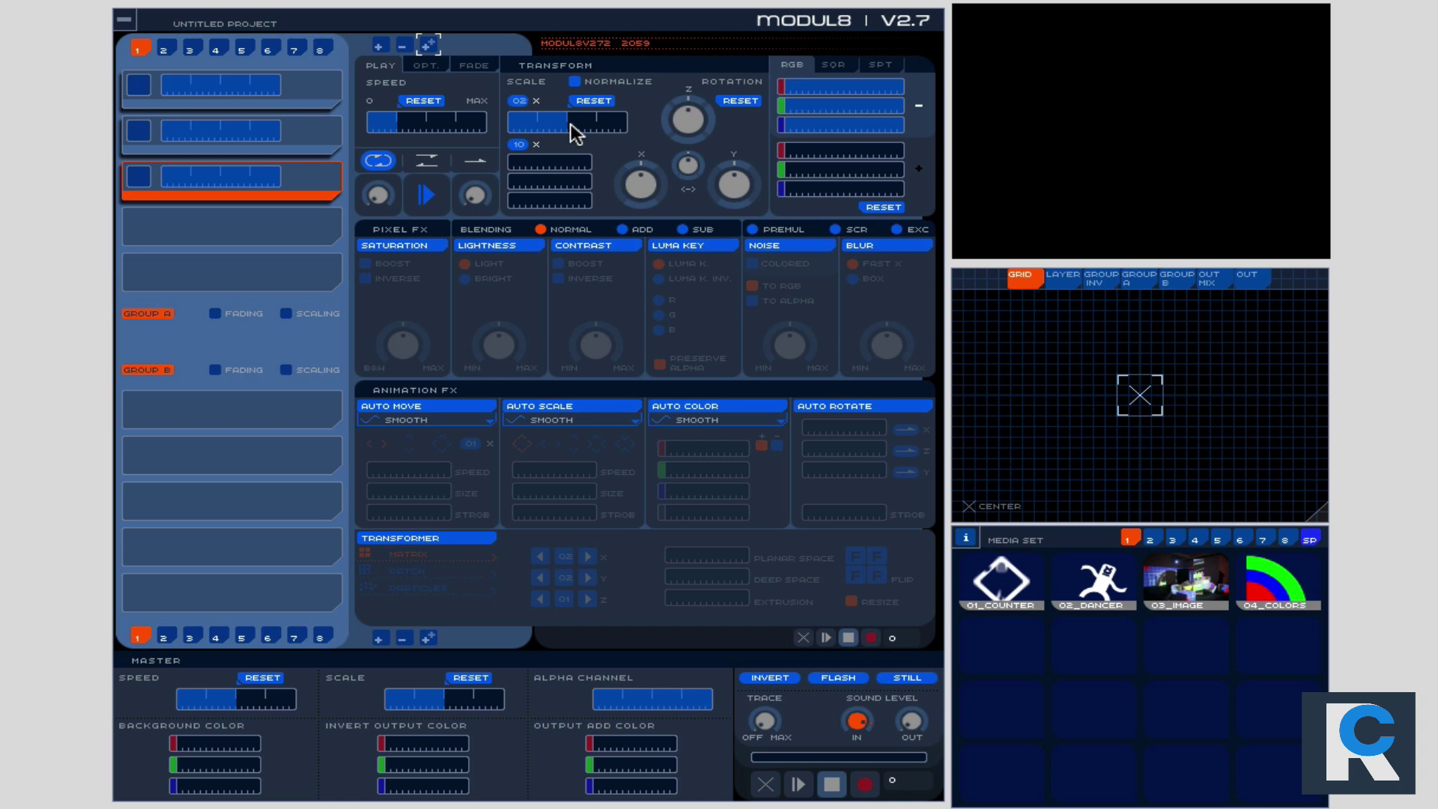
Delete two layers with ⌥⌘L, add one with ⌘L, duplicate it with ⌘D, then delete the duplicate
key(alt+super)
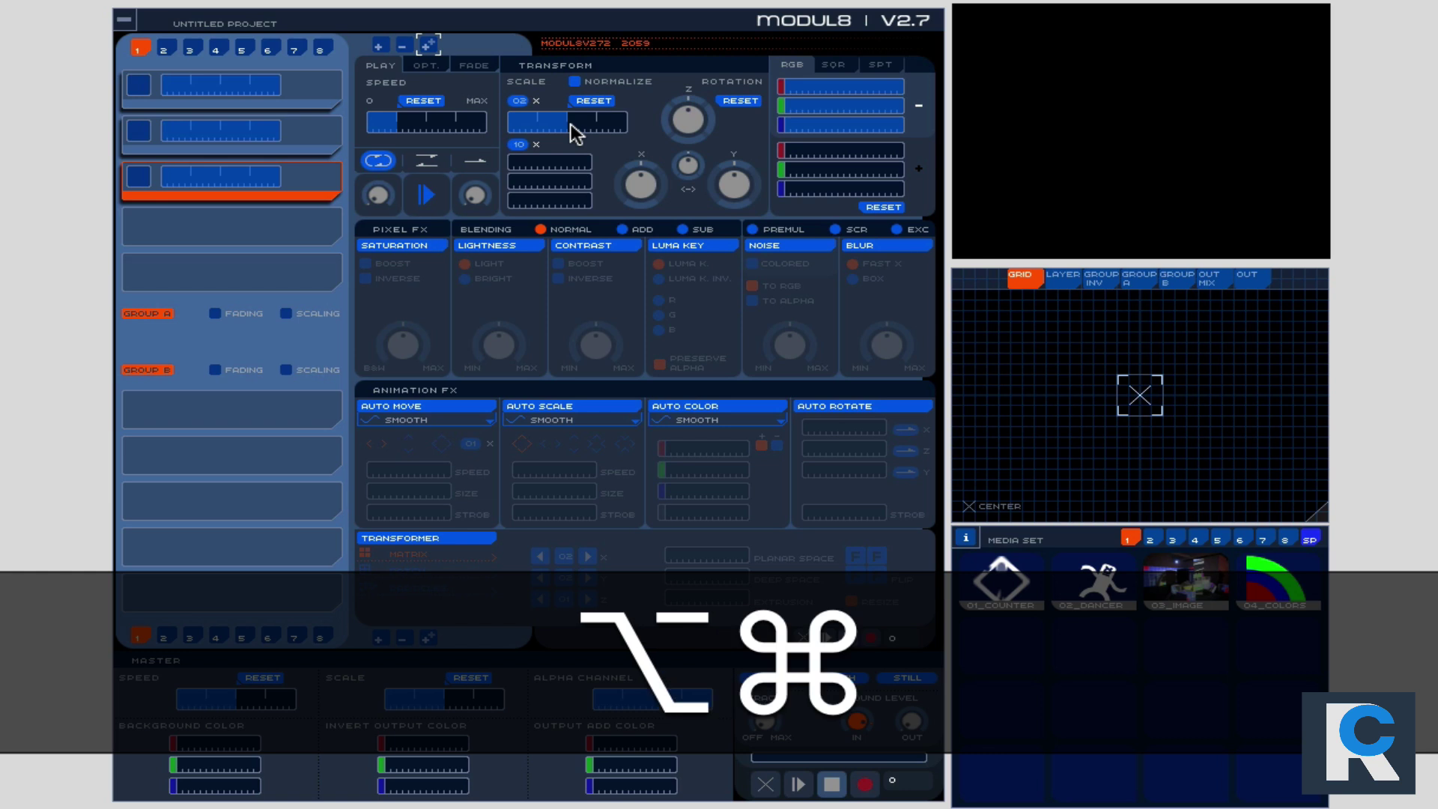
key(alt+super+l)
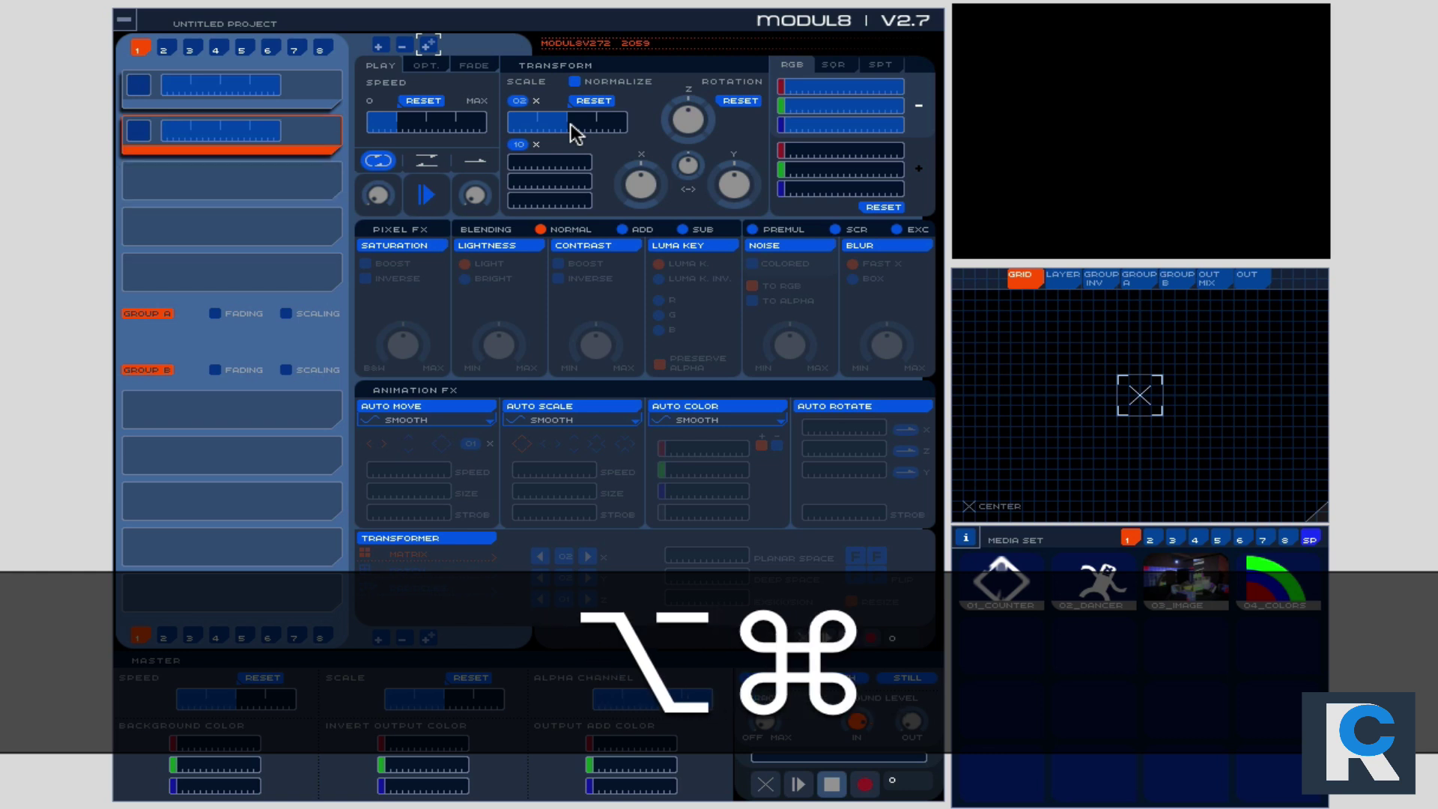
key(alt+super+l)
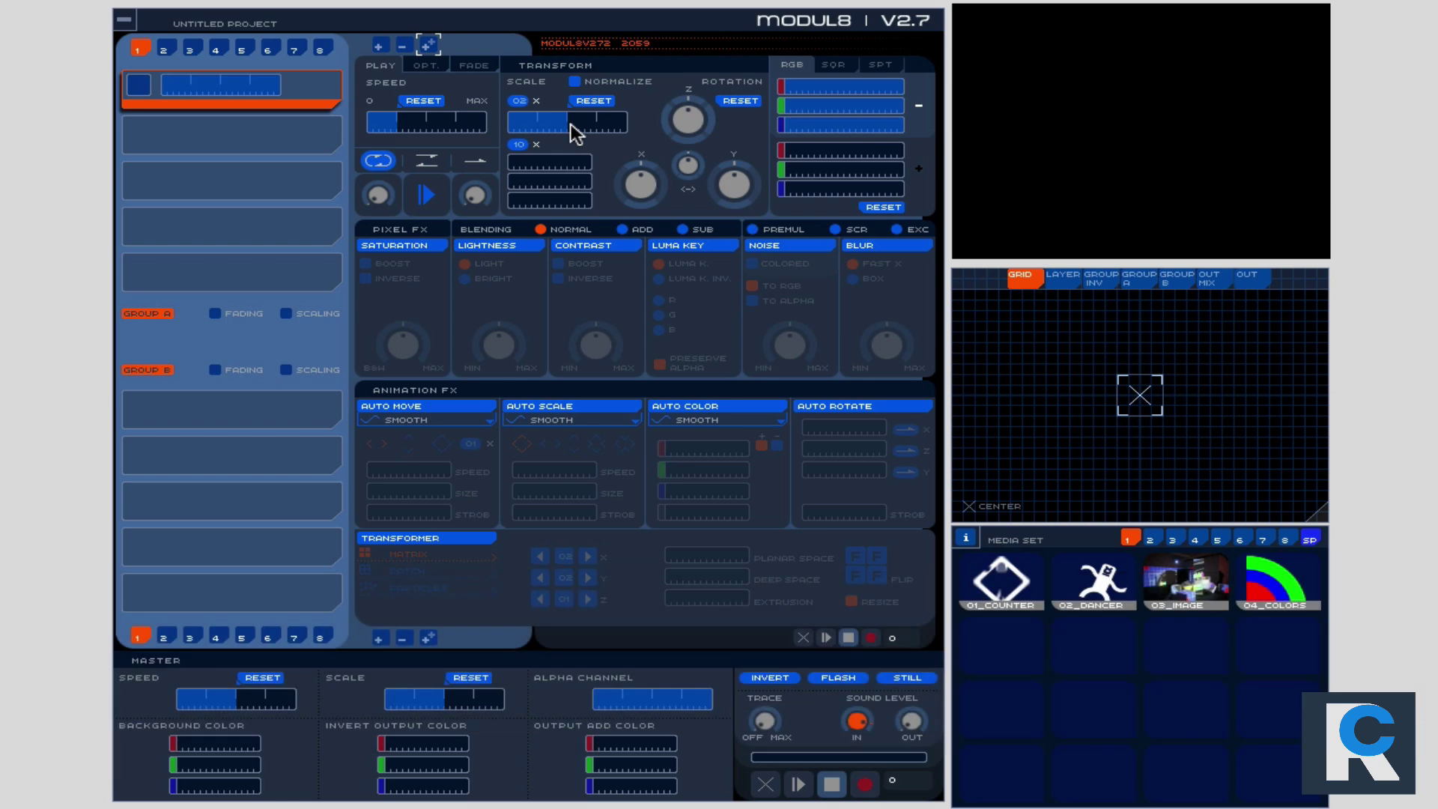
key(super+l)
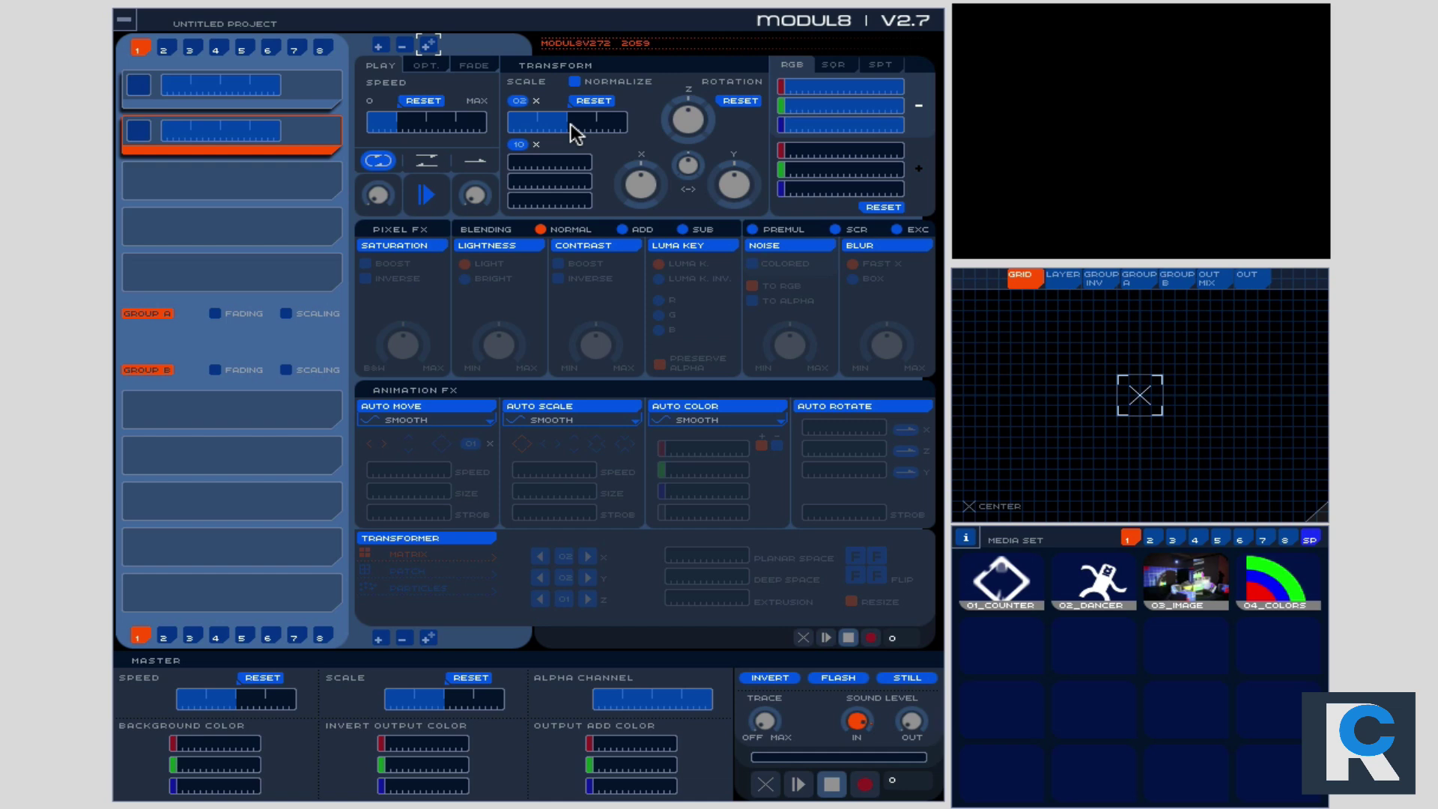
key(super+d)
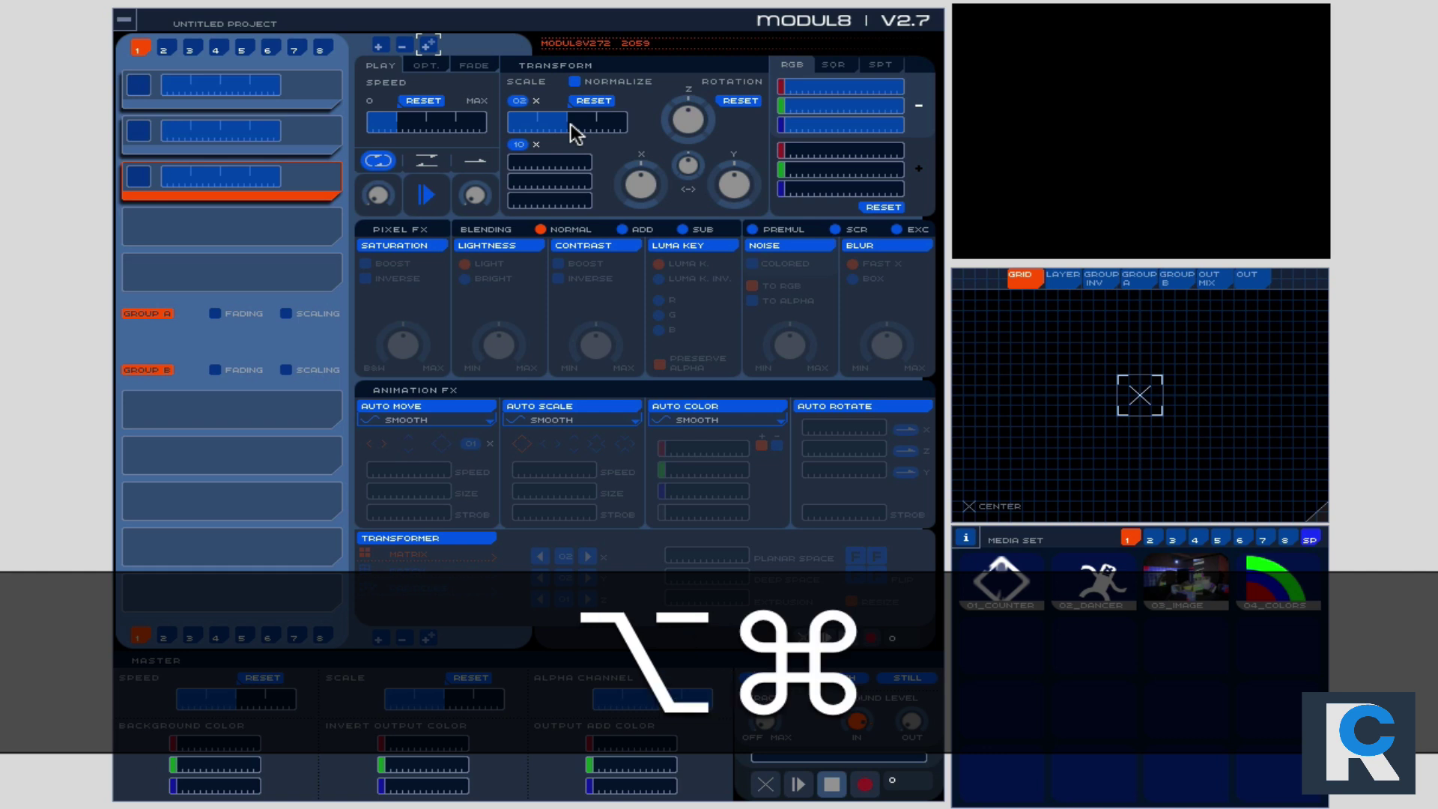
key(alt+super+l)
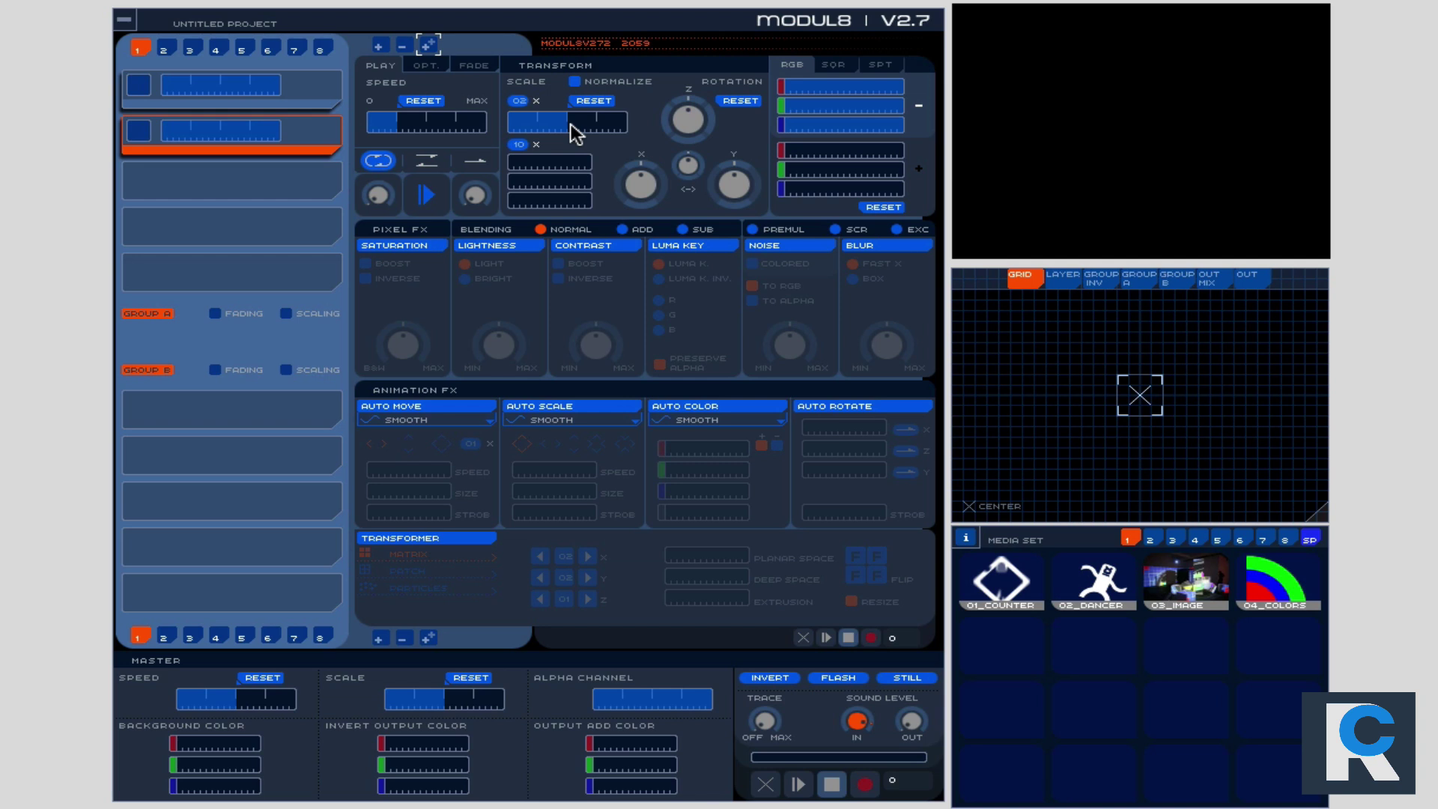
Load the 01_COUNTER movie into layer 1 and the 02_DANCER movie into layer 2
click(341, 96)
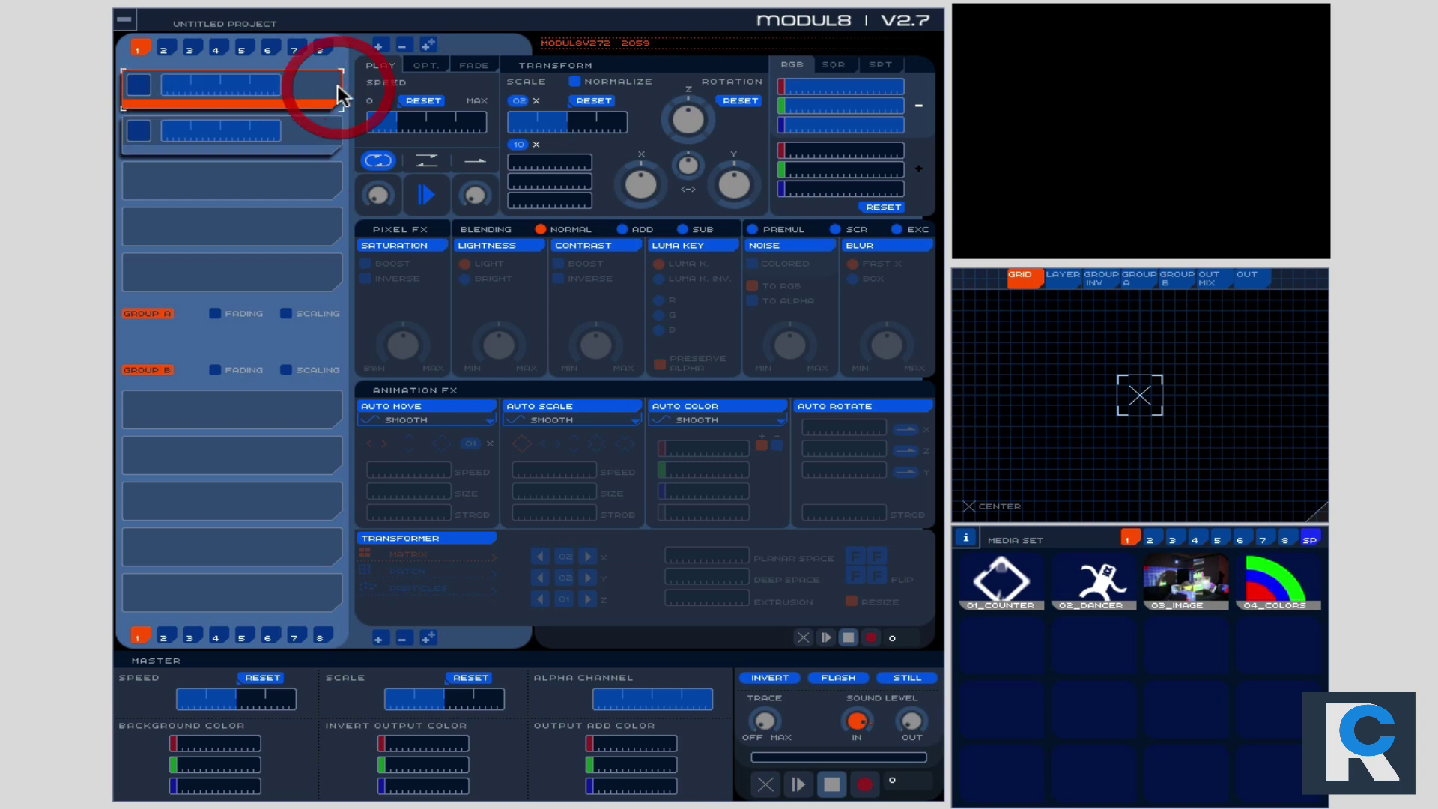
click(1018, 577)
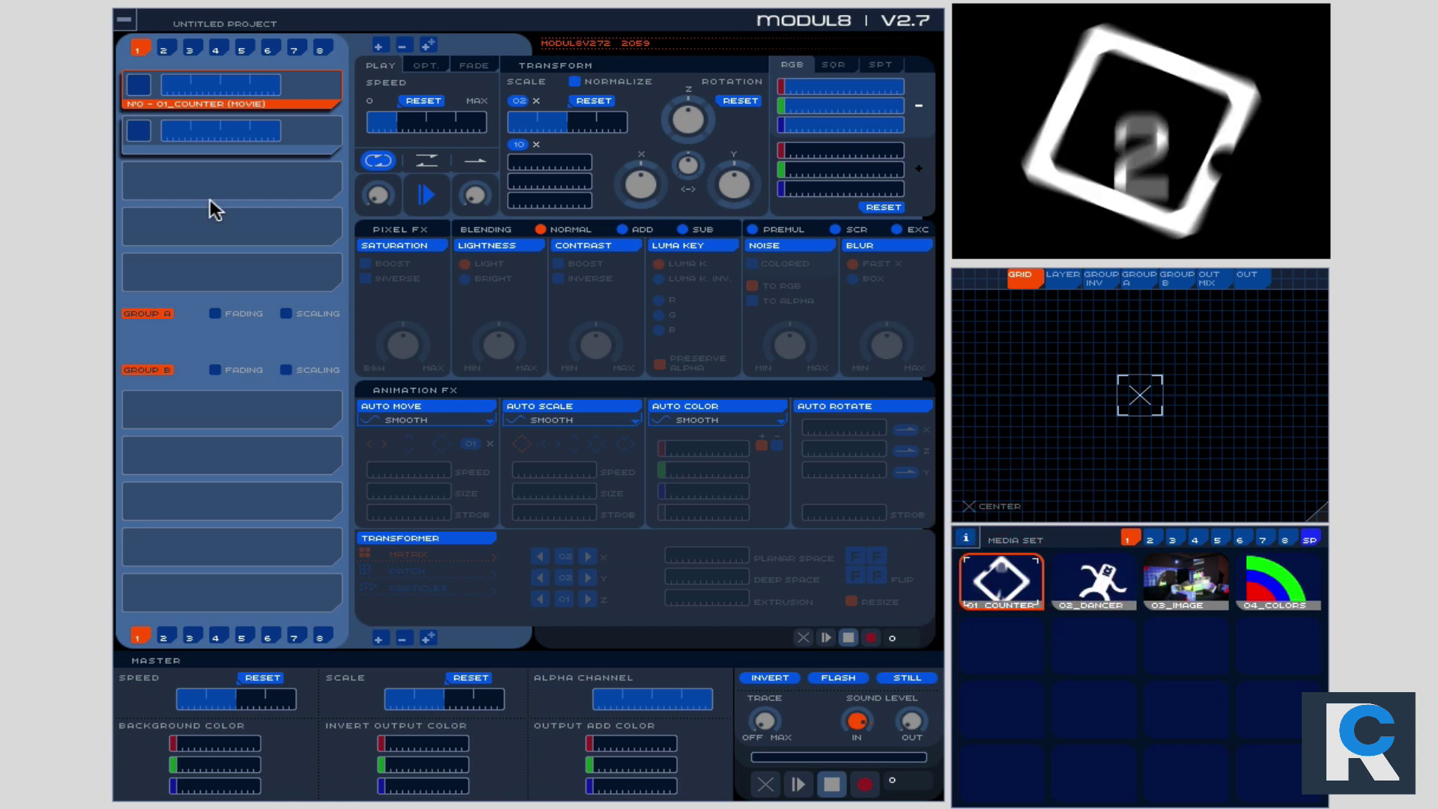
click(201, 143)
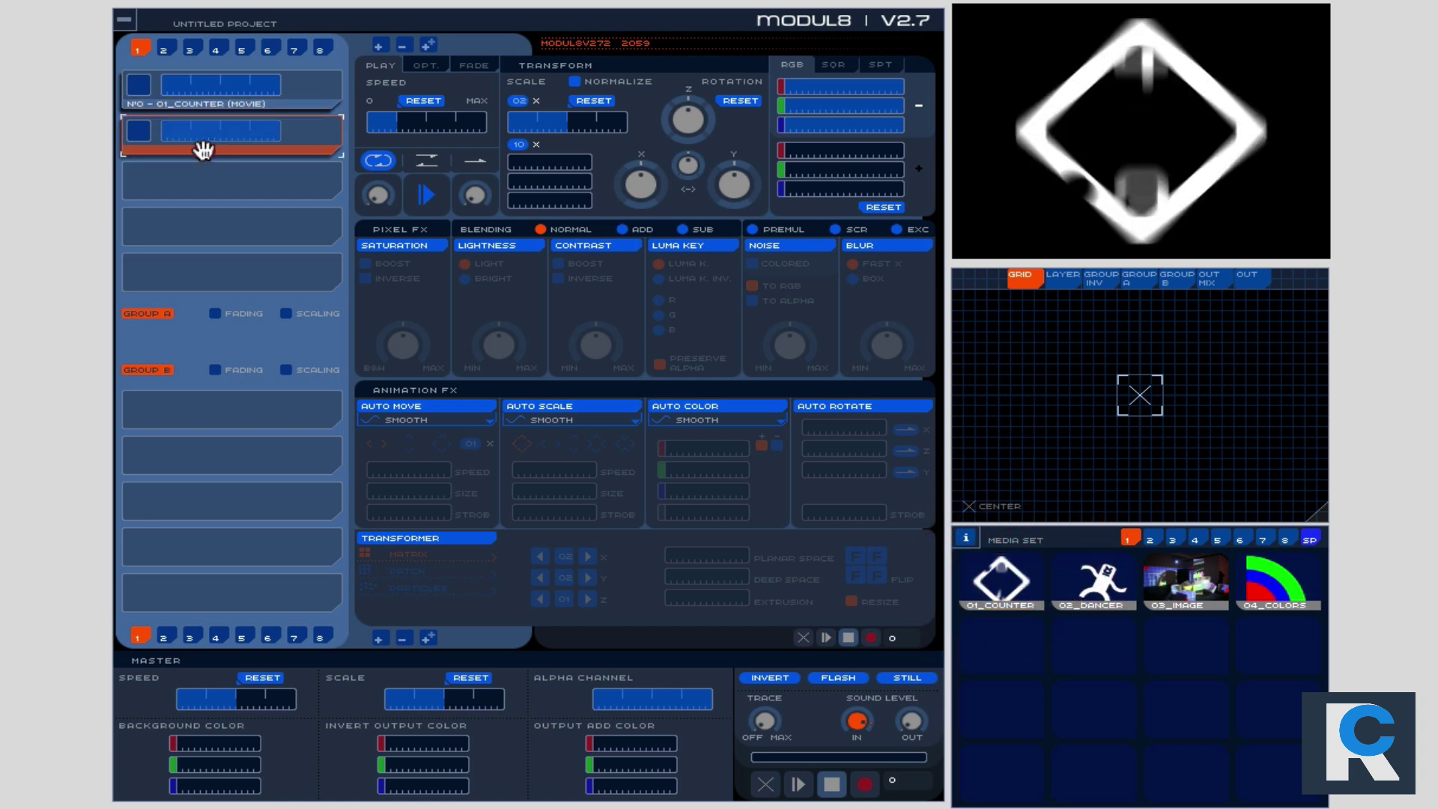
click(1111, 581)
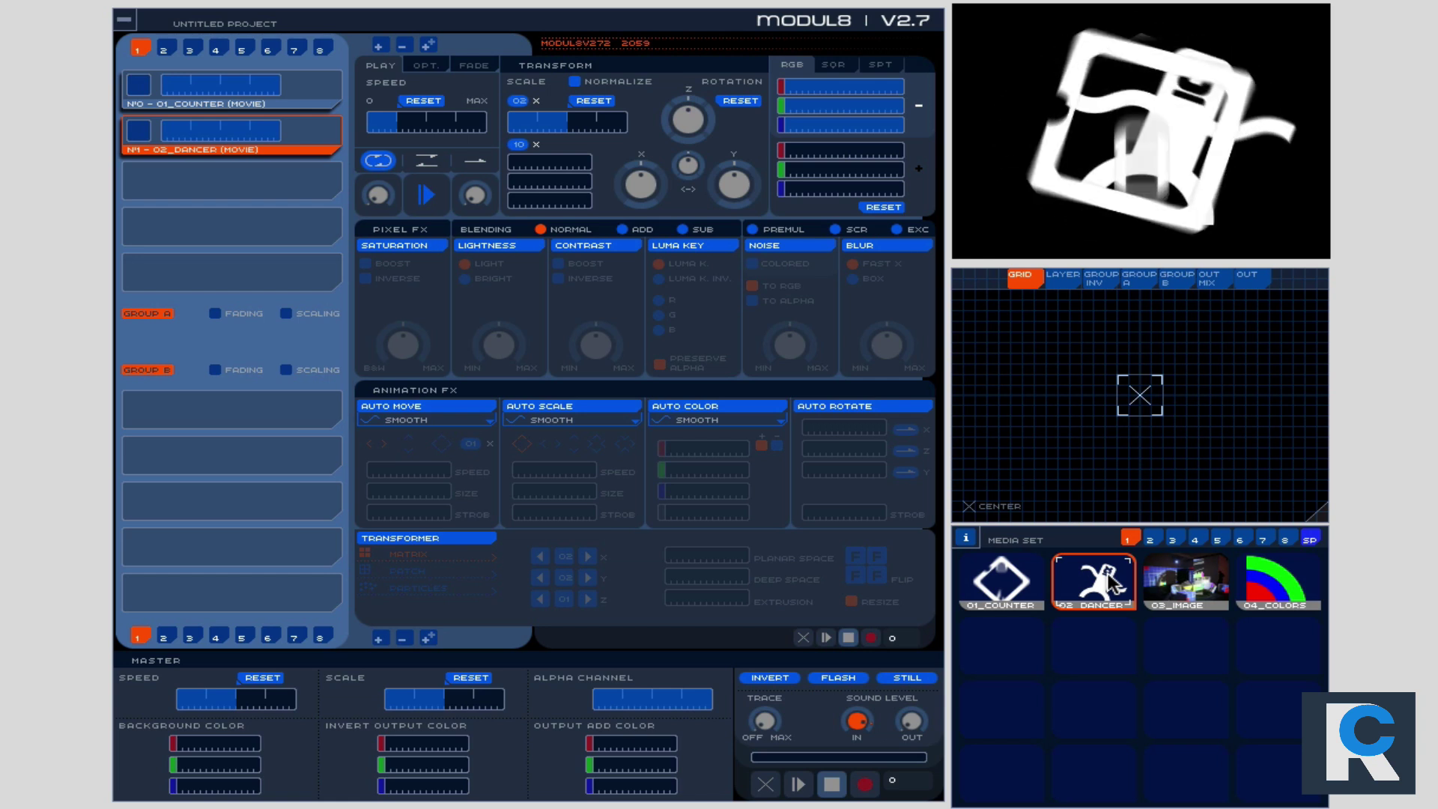
Toggle the 02_DANCER layer on and off, leaving it switched off
click(140, 133)
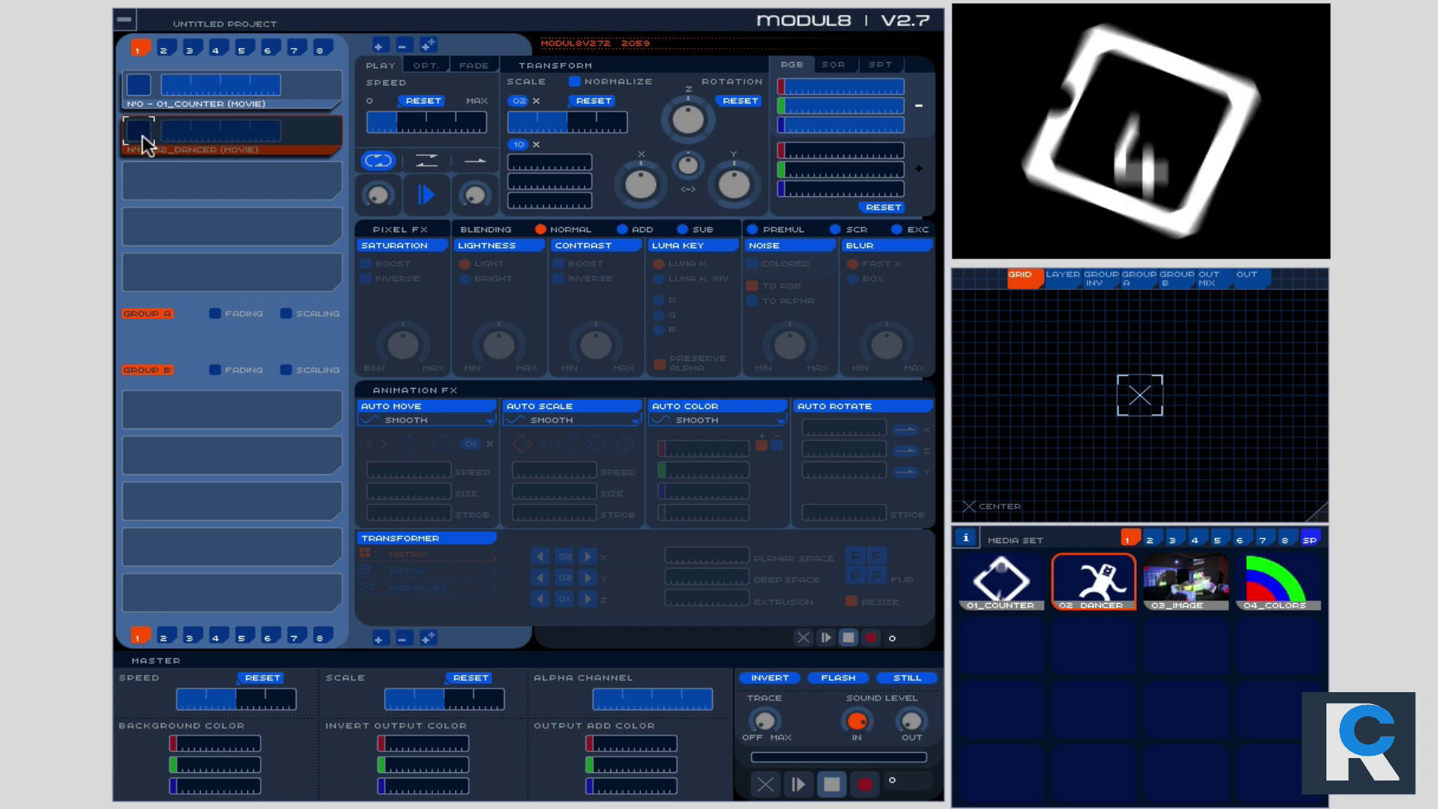
click(148, 131)
click(148, 132)
Switch between the counter and dancer layers while adjusting the counter layer's fade level
click(275, 95)
click(201, 93)
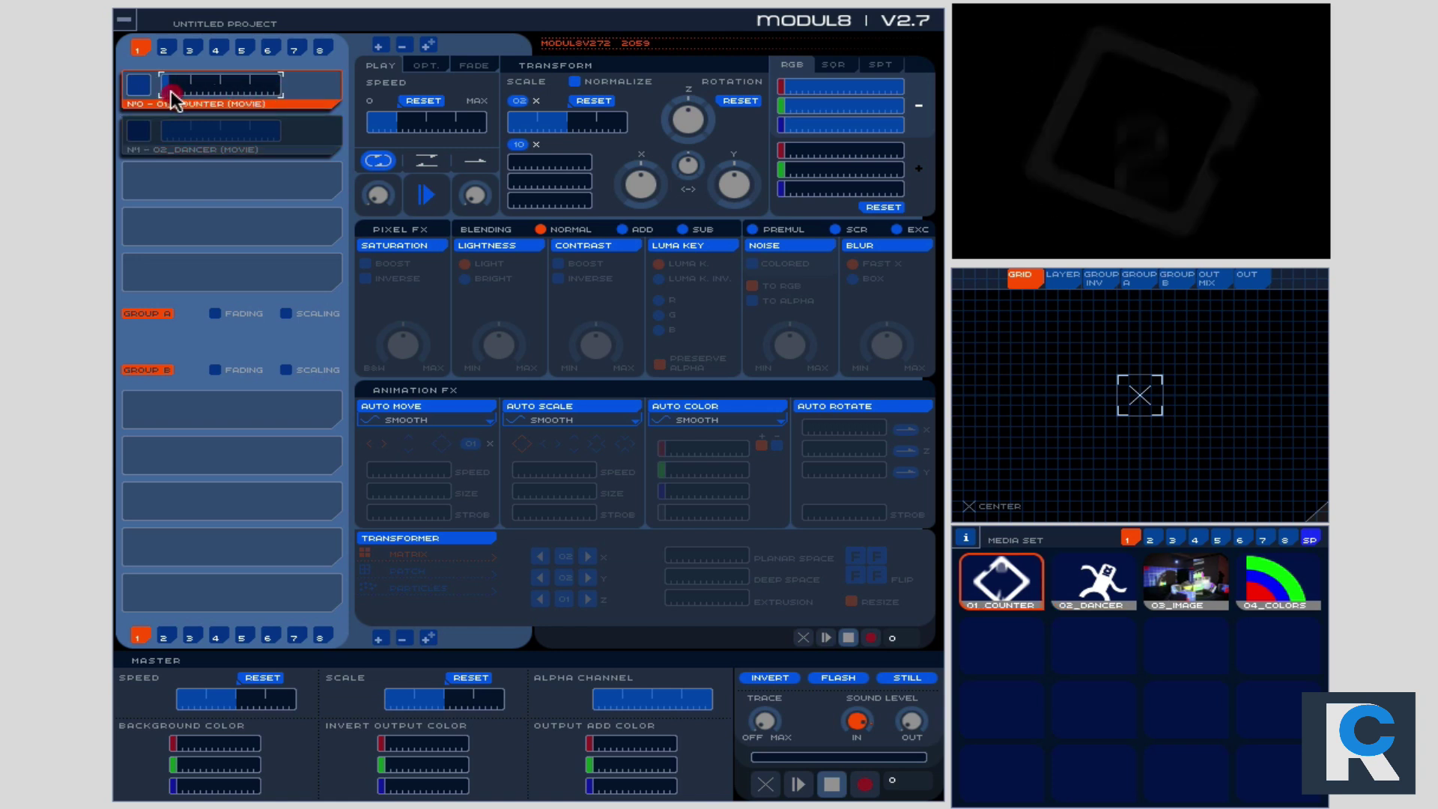
click(194, 100)
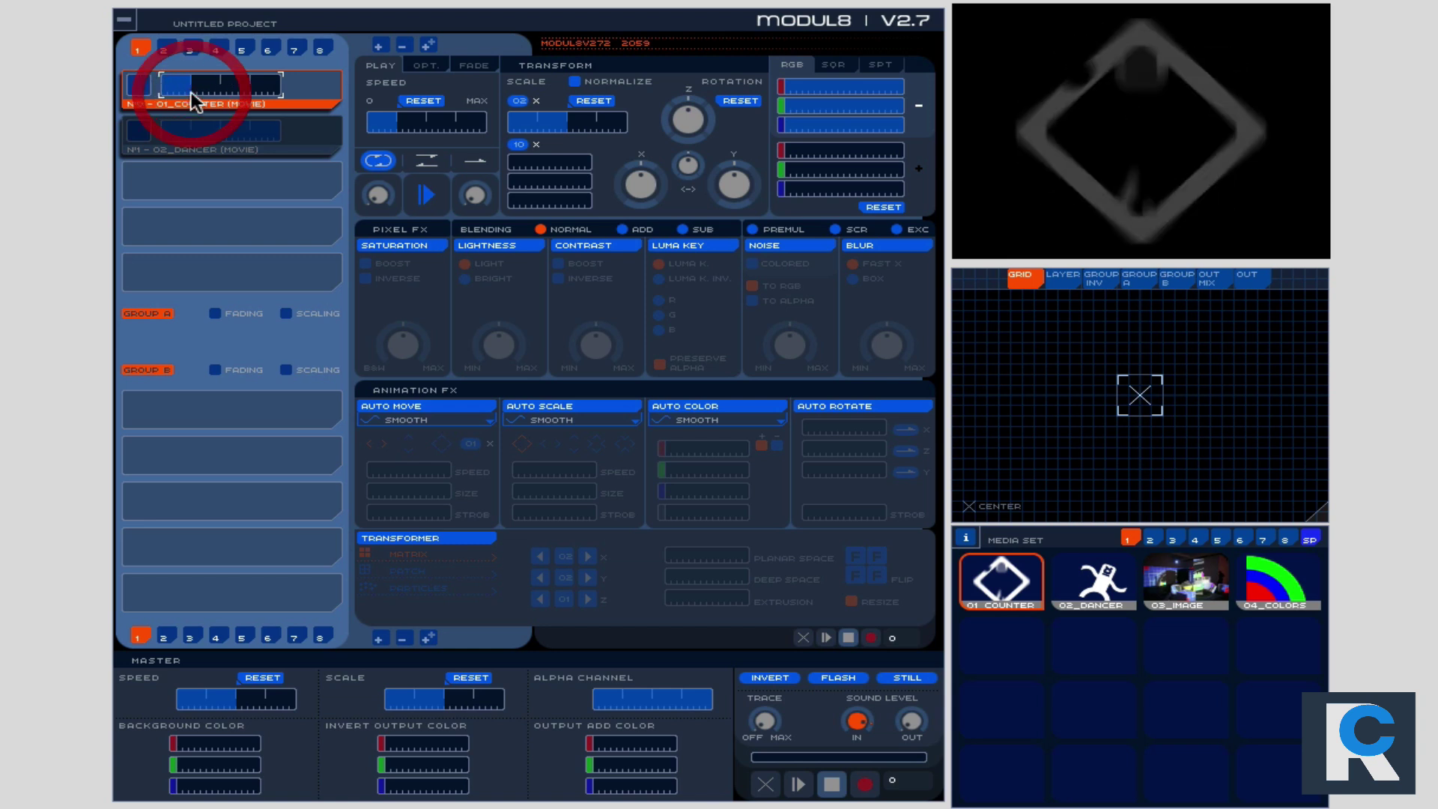
click(142, 136)
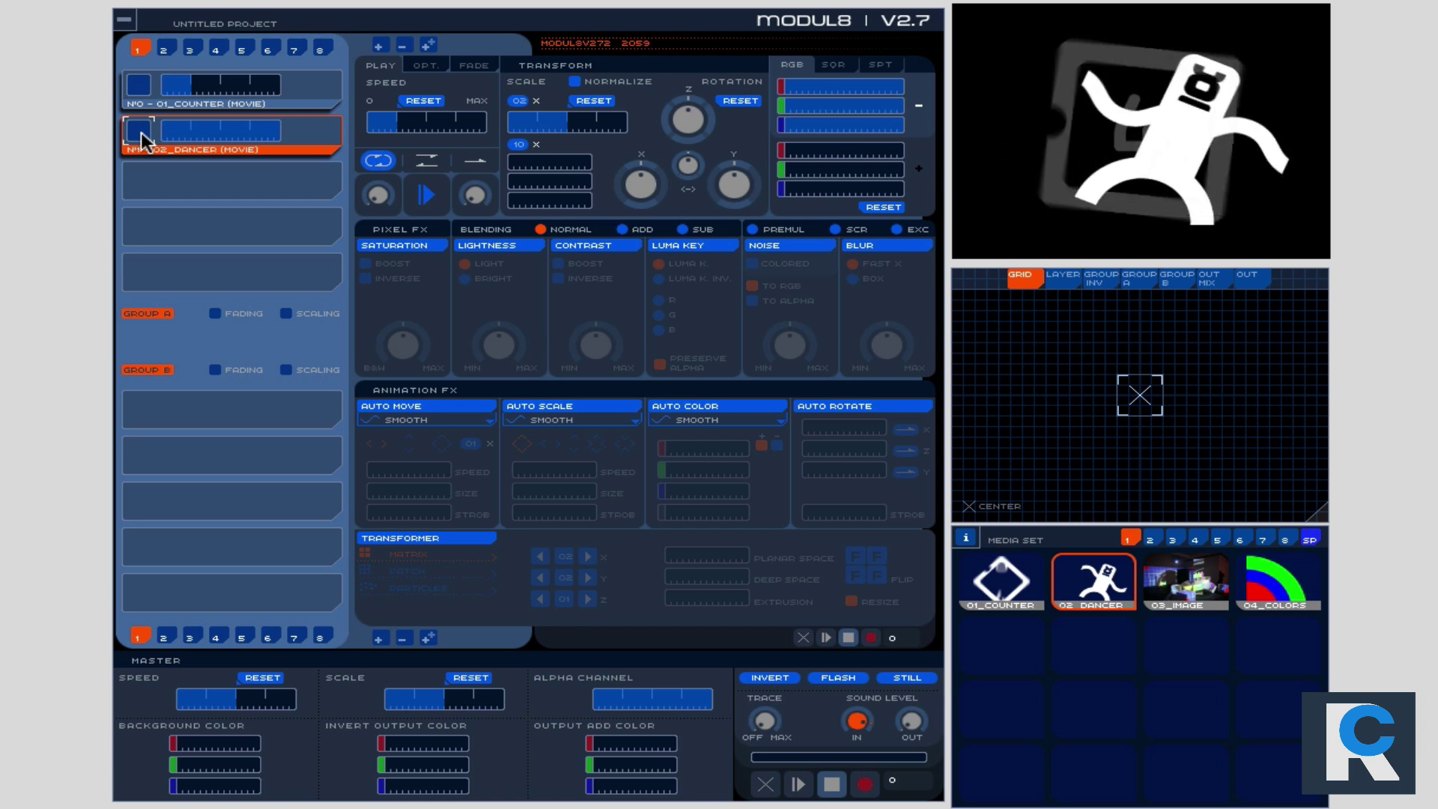
click(193, 88)
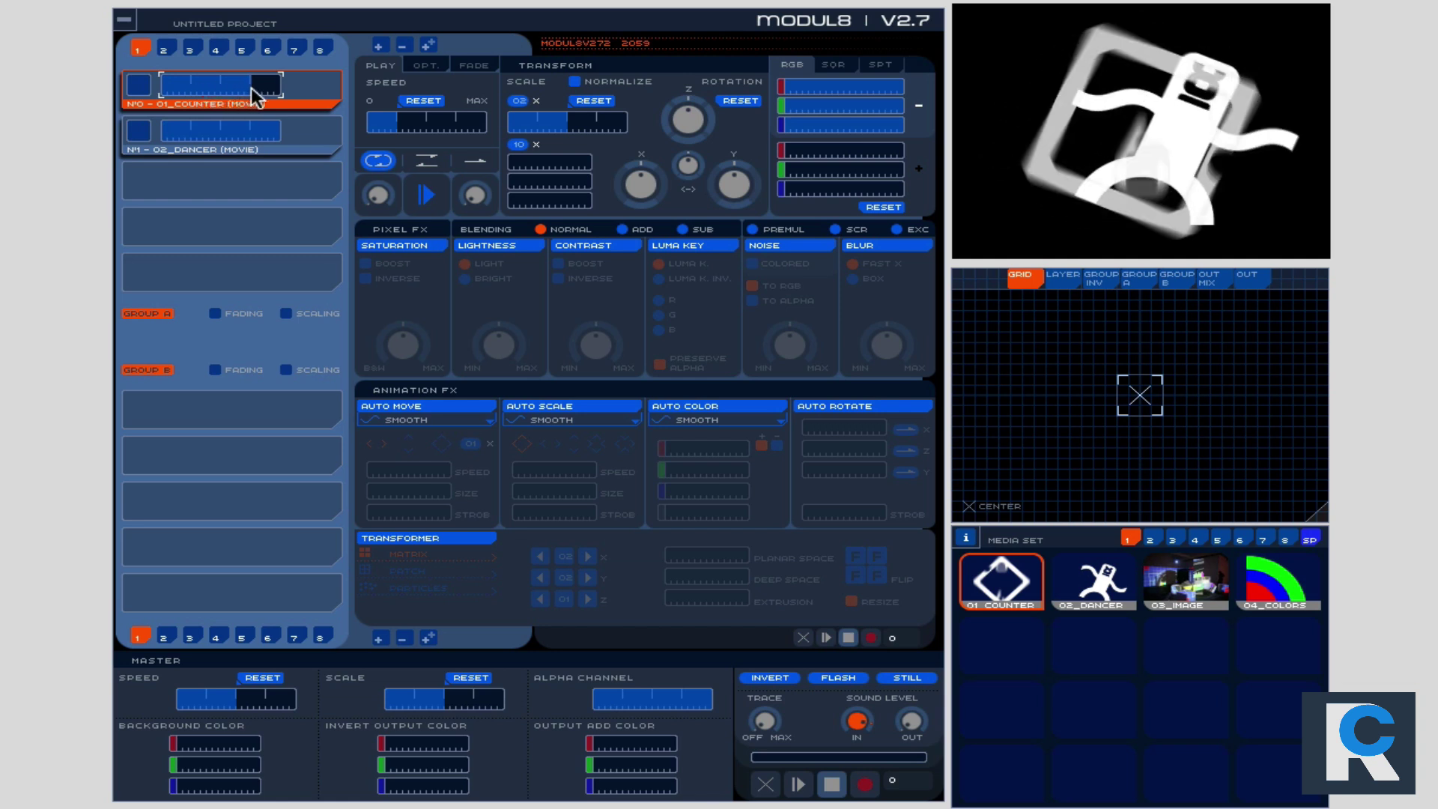
click(291, 87)
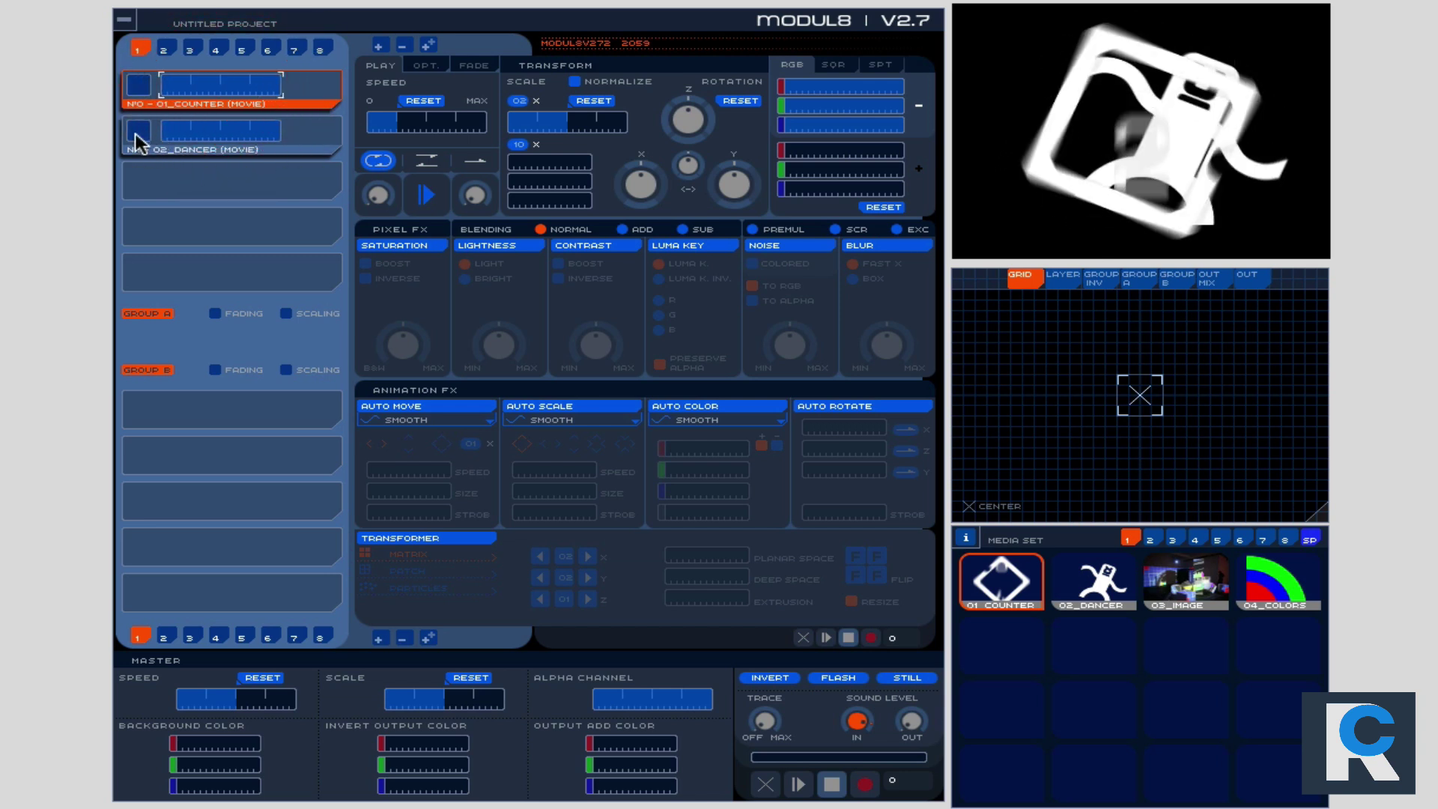
click(147, 83)
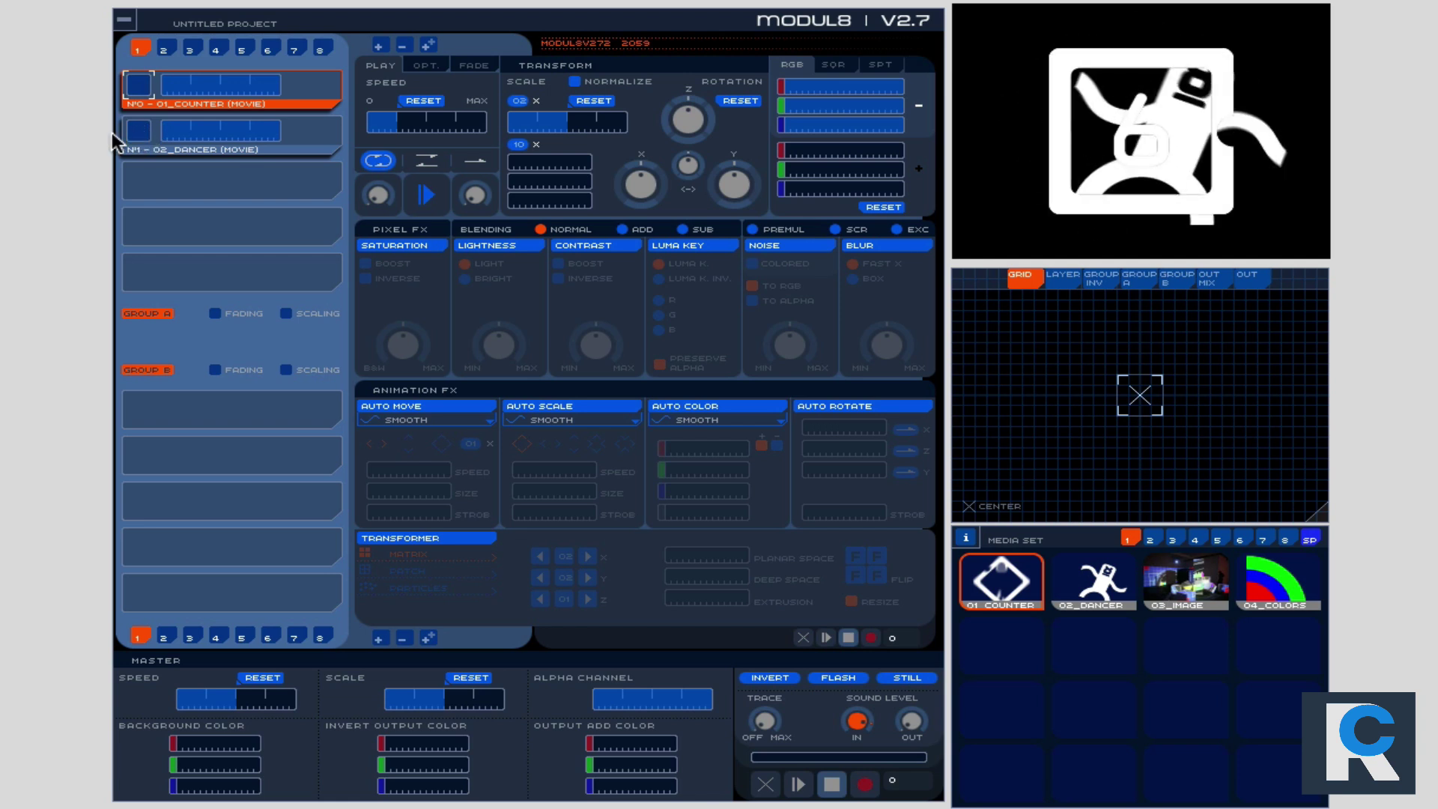
click(150, 131)
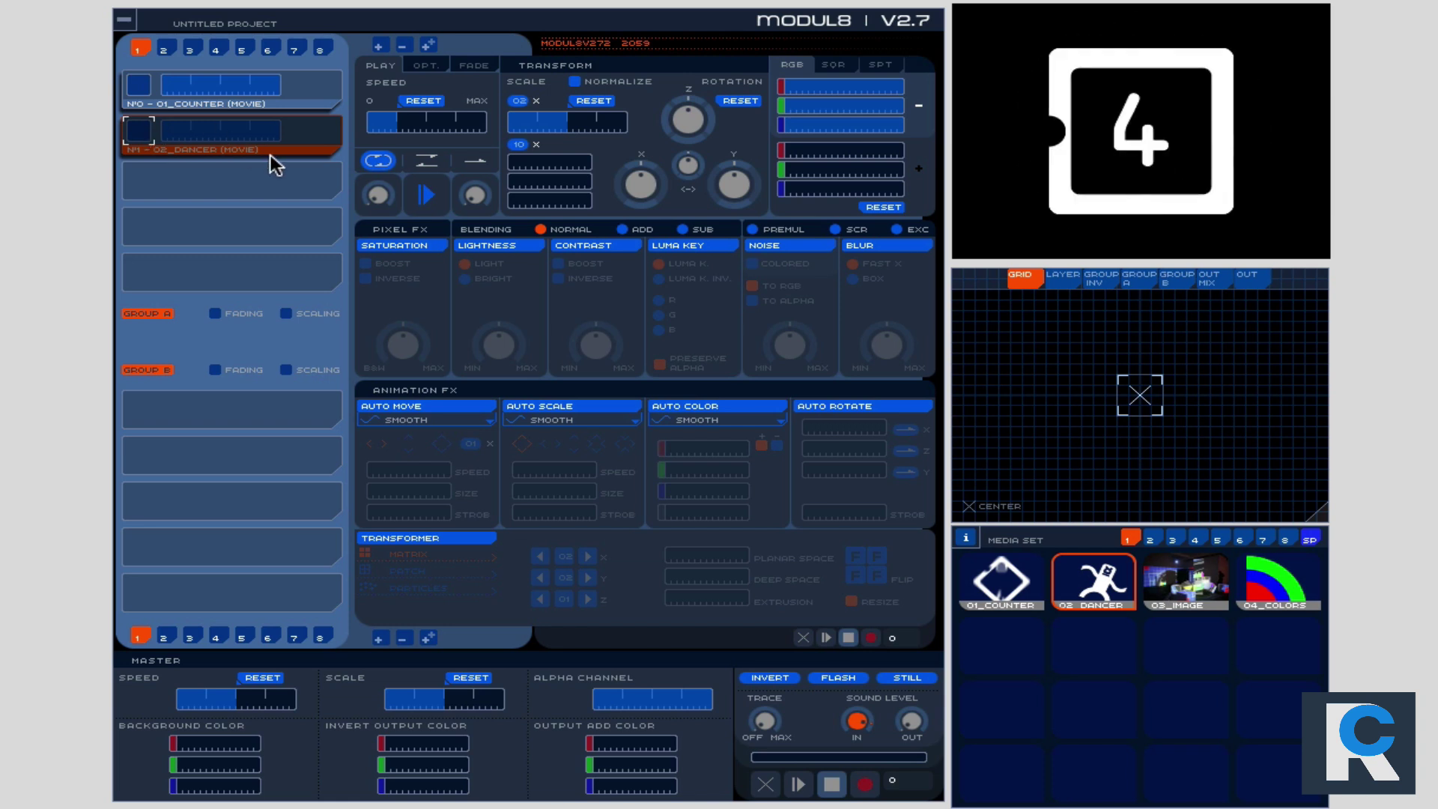
Raise the 01_COUNTER layer's alpha to full opacity, then select the 02_DANCER layer
click(334, 98)
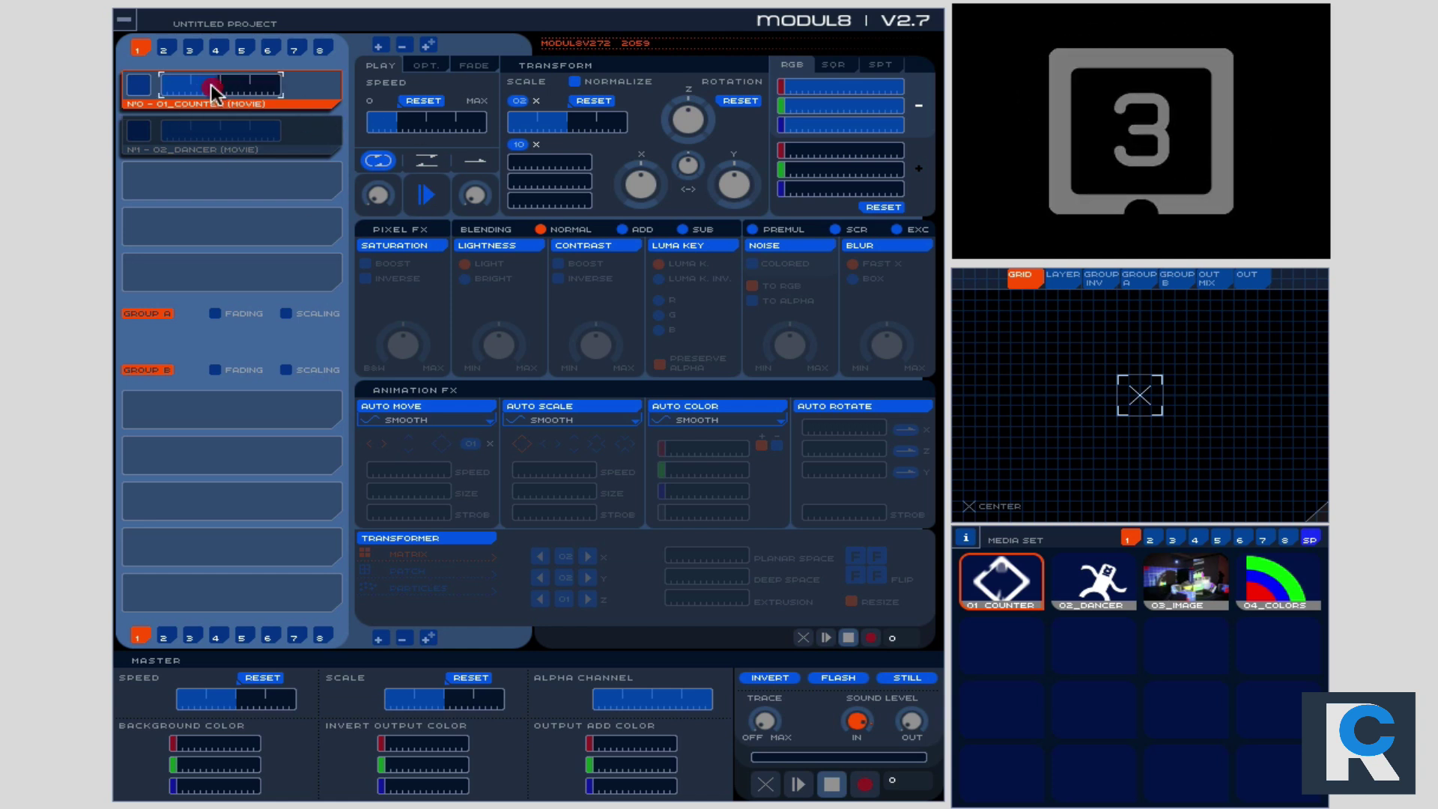
drag(247, 92, 266, 96)
click(145, 88)
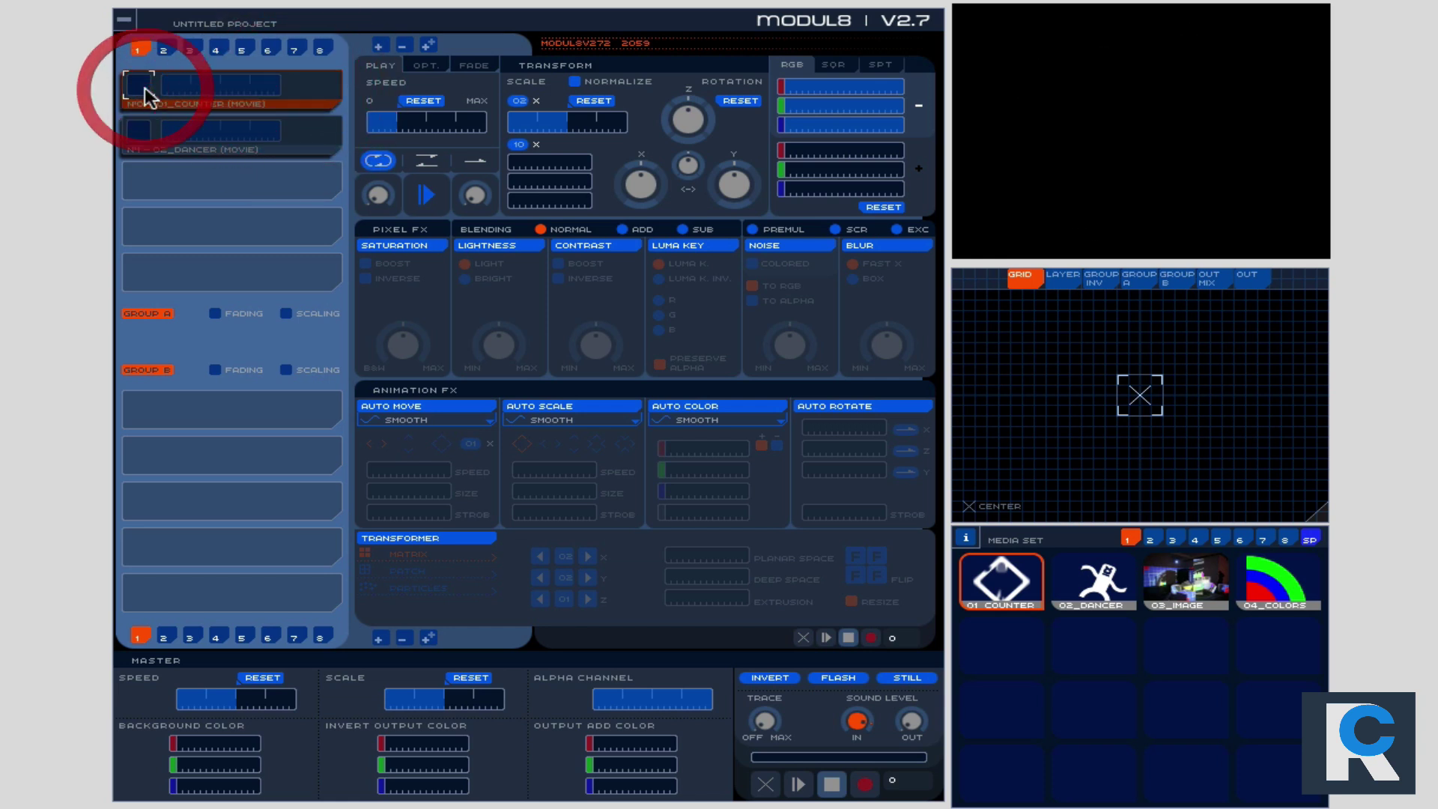
click(145, 130)
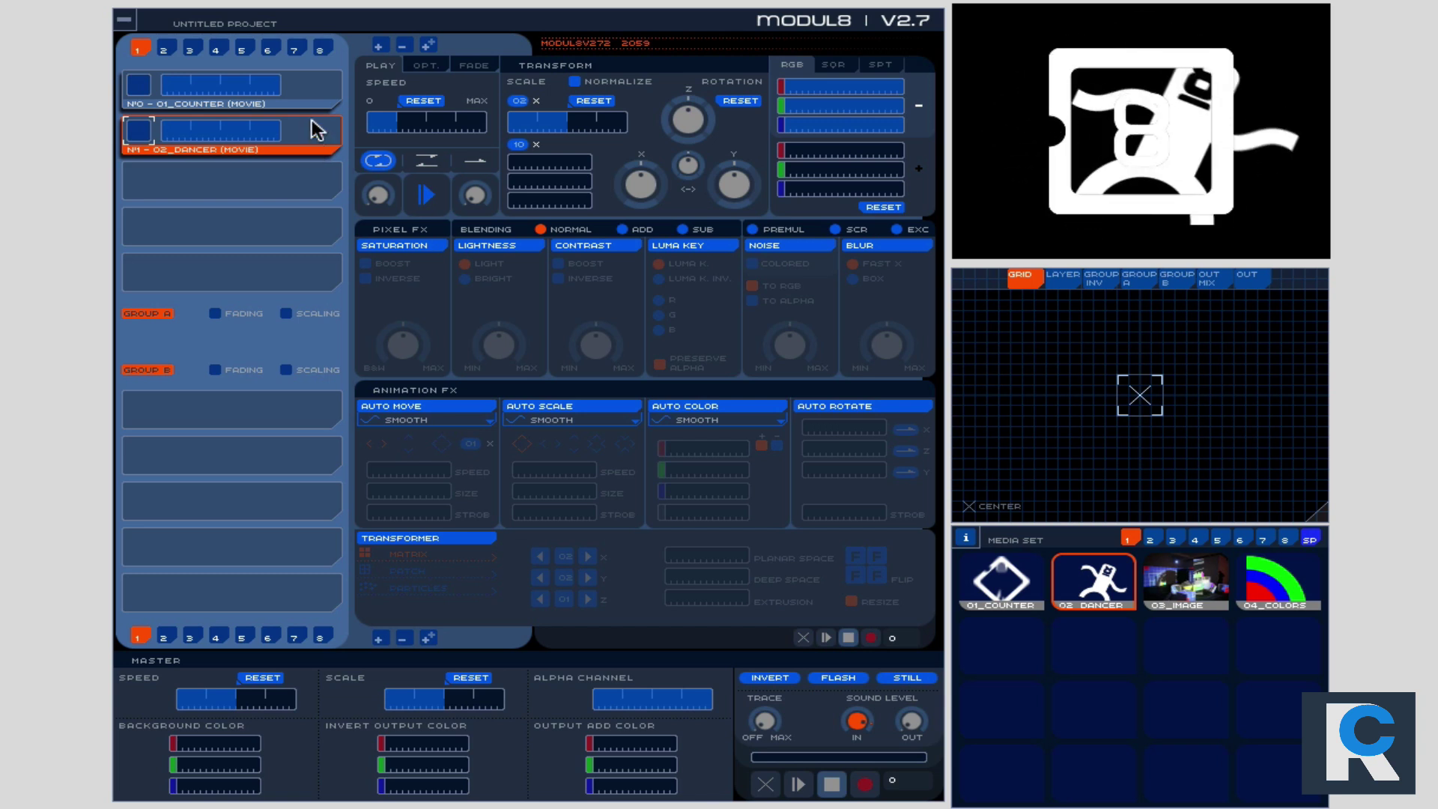
click(1204, 595)
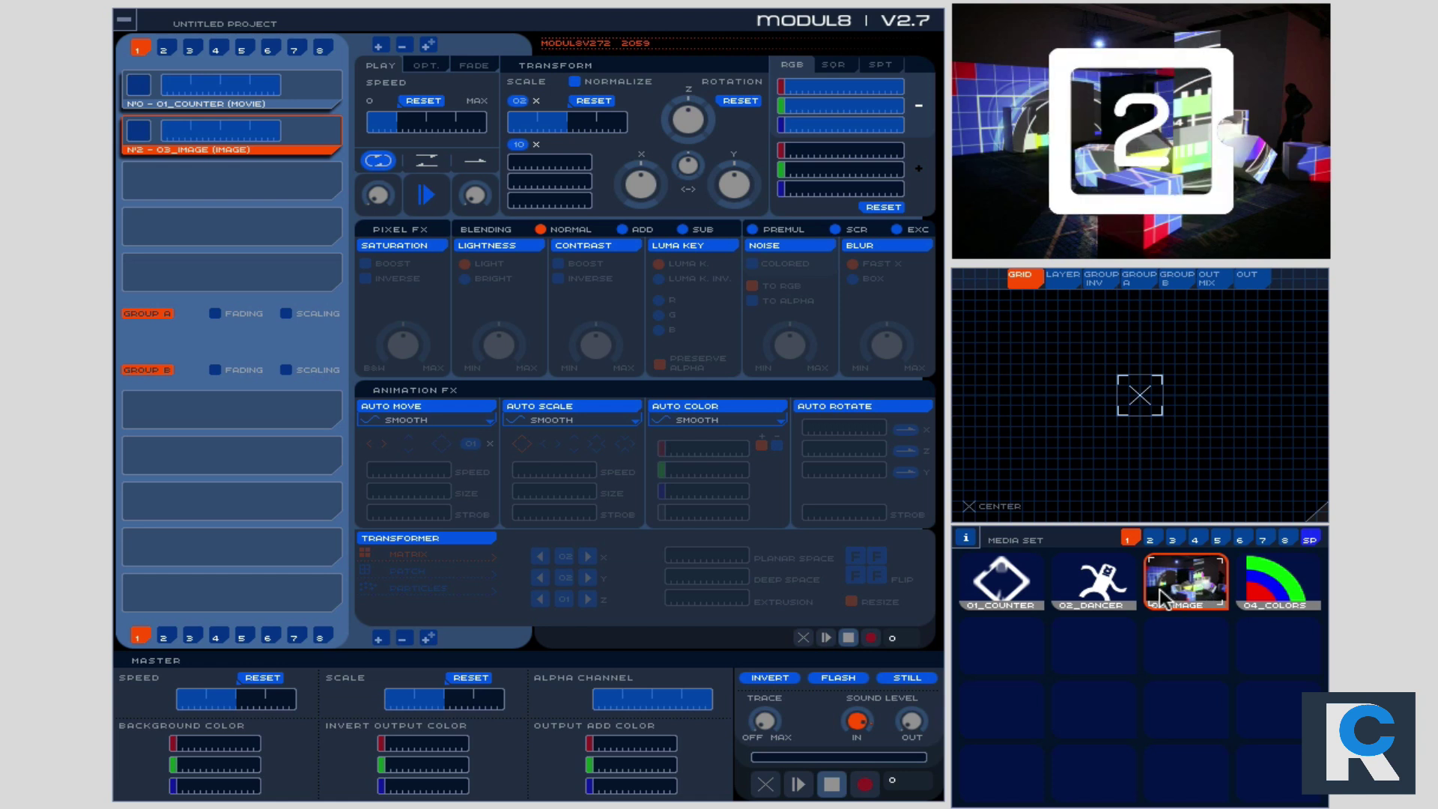
click(1119, 595)
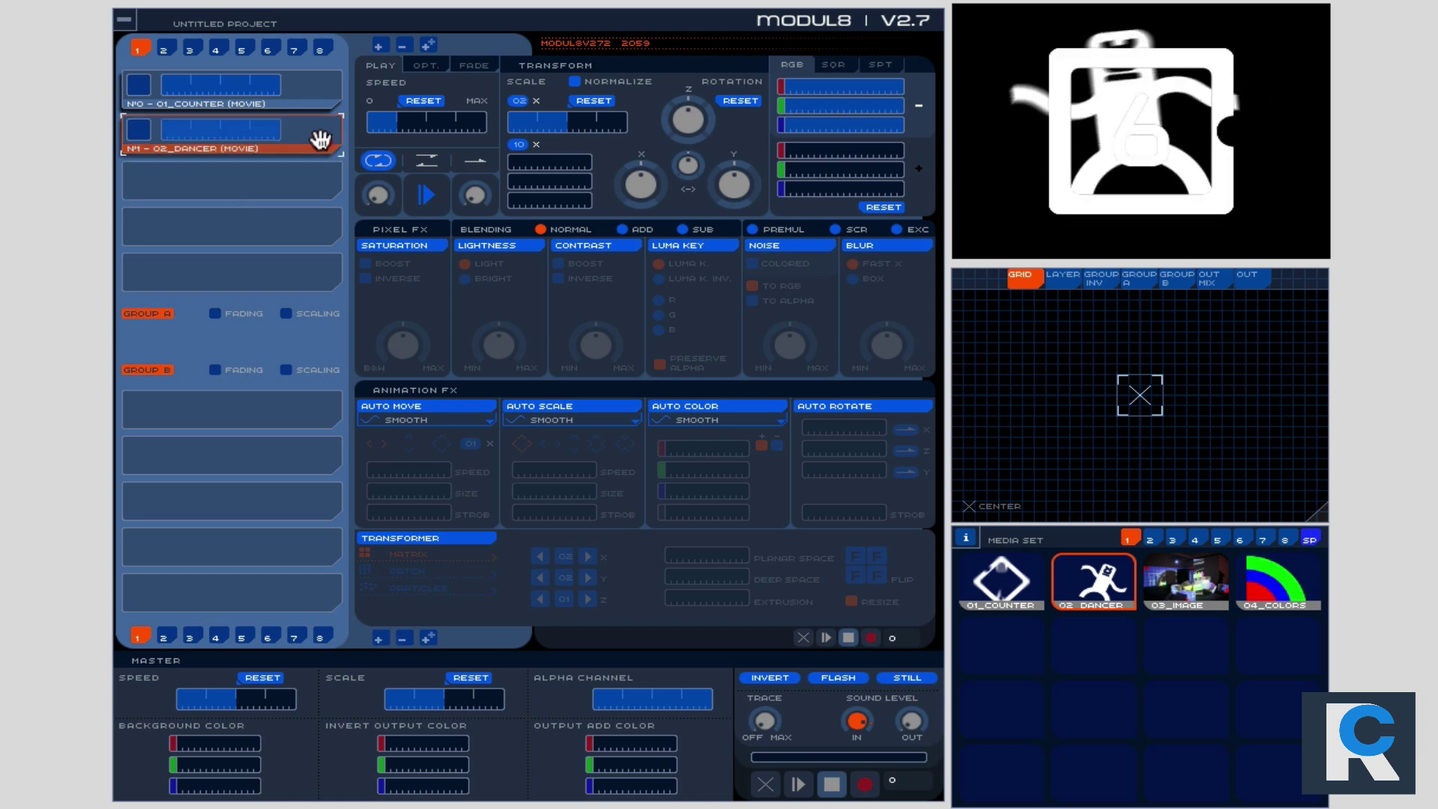
Lower the 02_DANCER layer's alpha bar until the dancer clip is fully faded out
drag(319, 139, 321, 142)
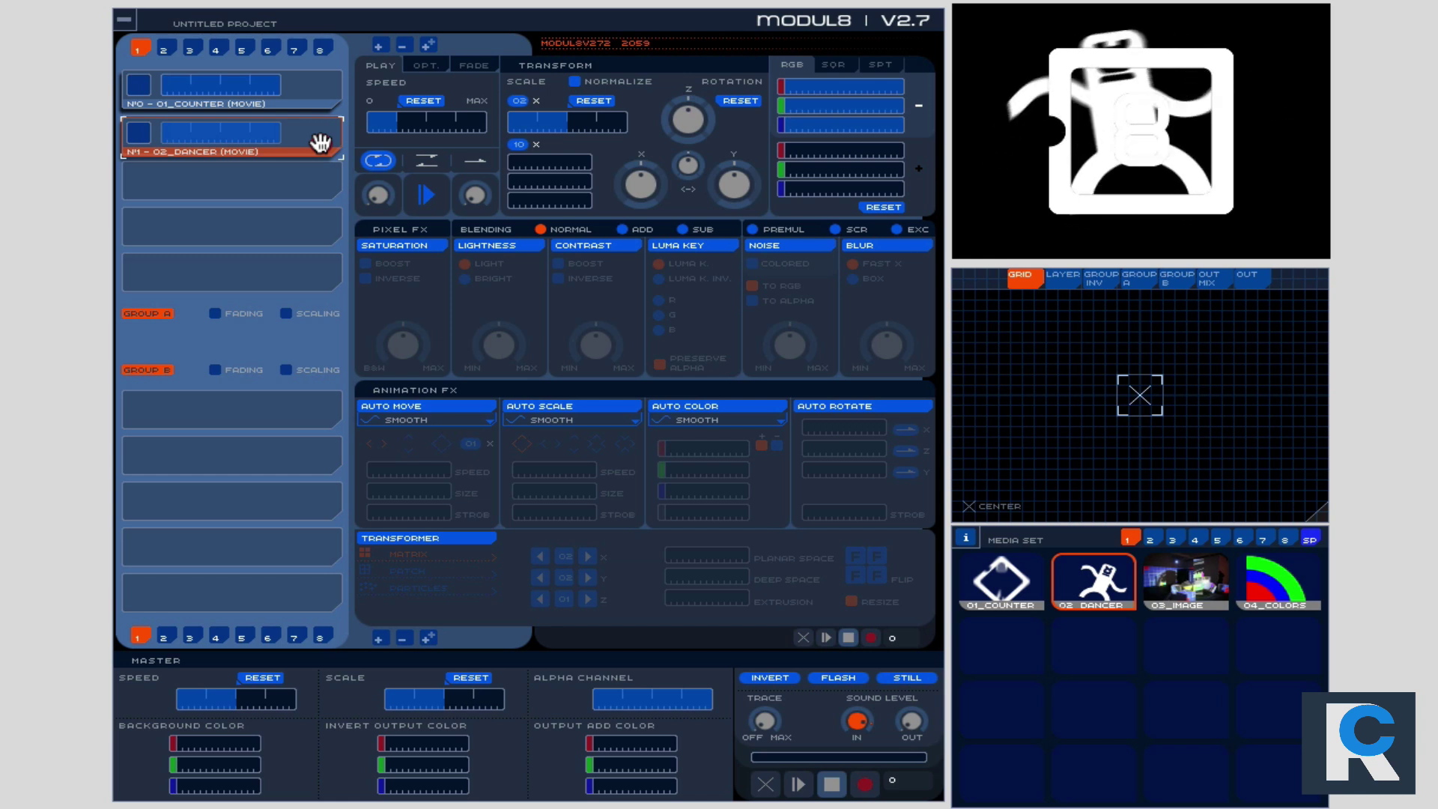
mouse_move(319, 142)
mouse_down()
mouse_move(304, 91)
mouse_move(313, 145)
mouse_up()
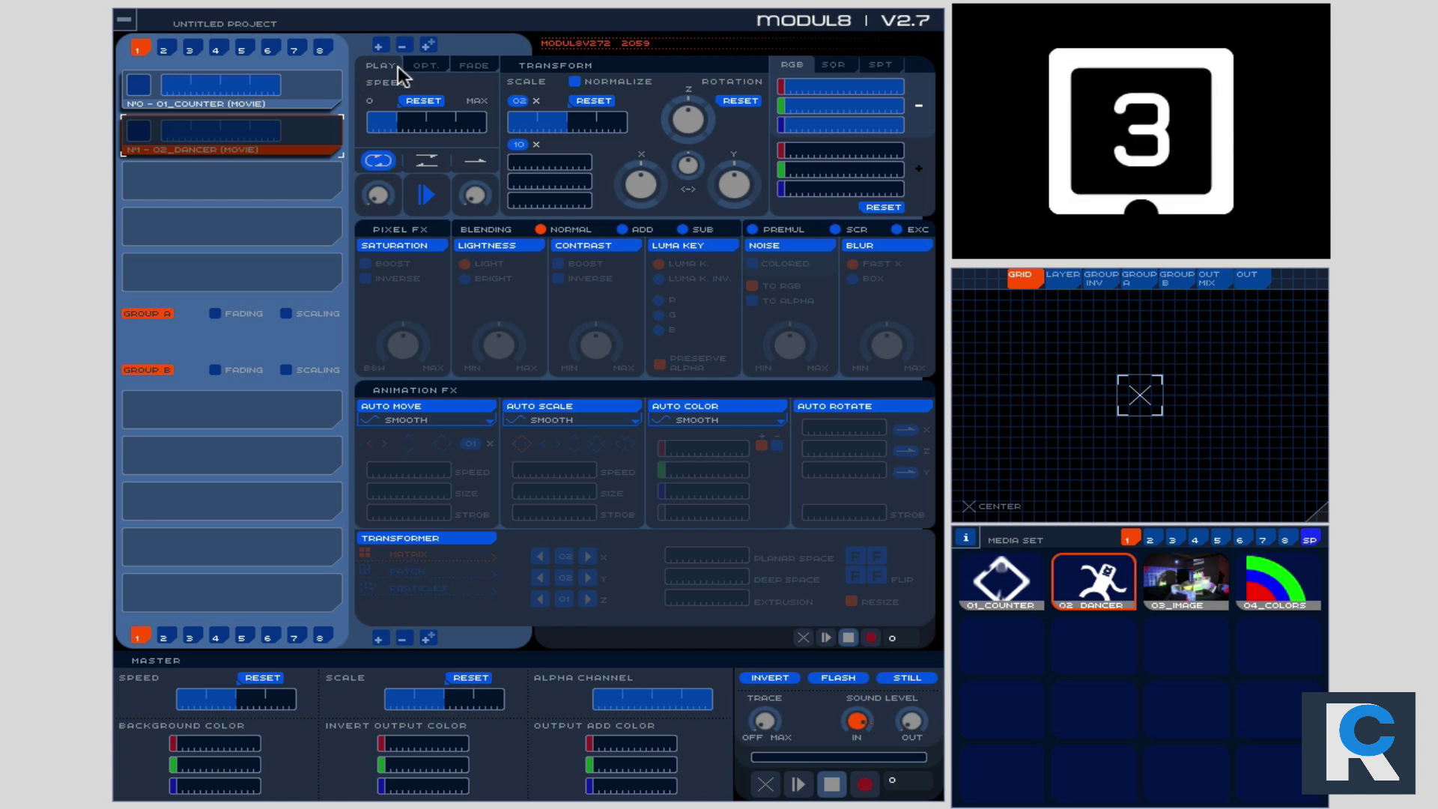
Browse the OPT., FADE and PLAY tabs and bring up the 01_COUNTER layer's playback settings
click(422, 66)
click(467, 65)
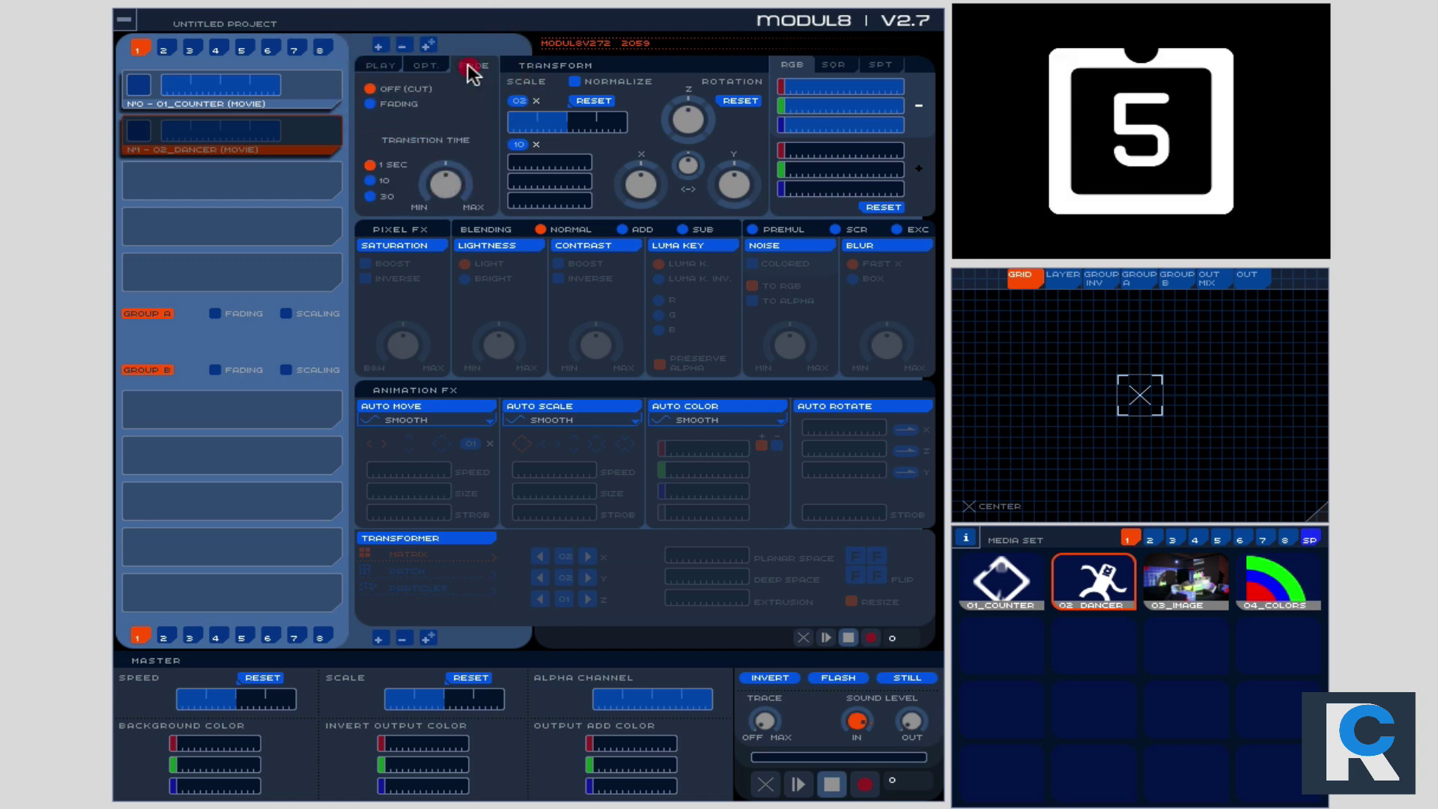
click(396, 65)
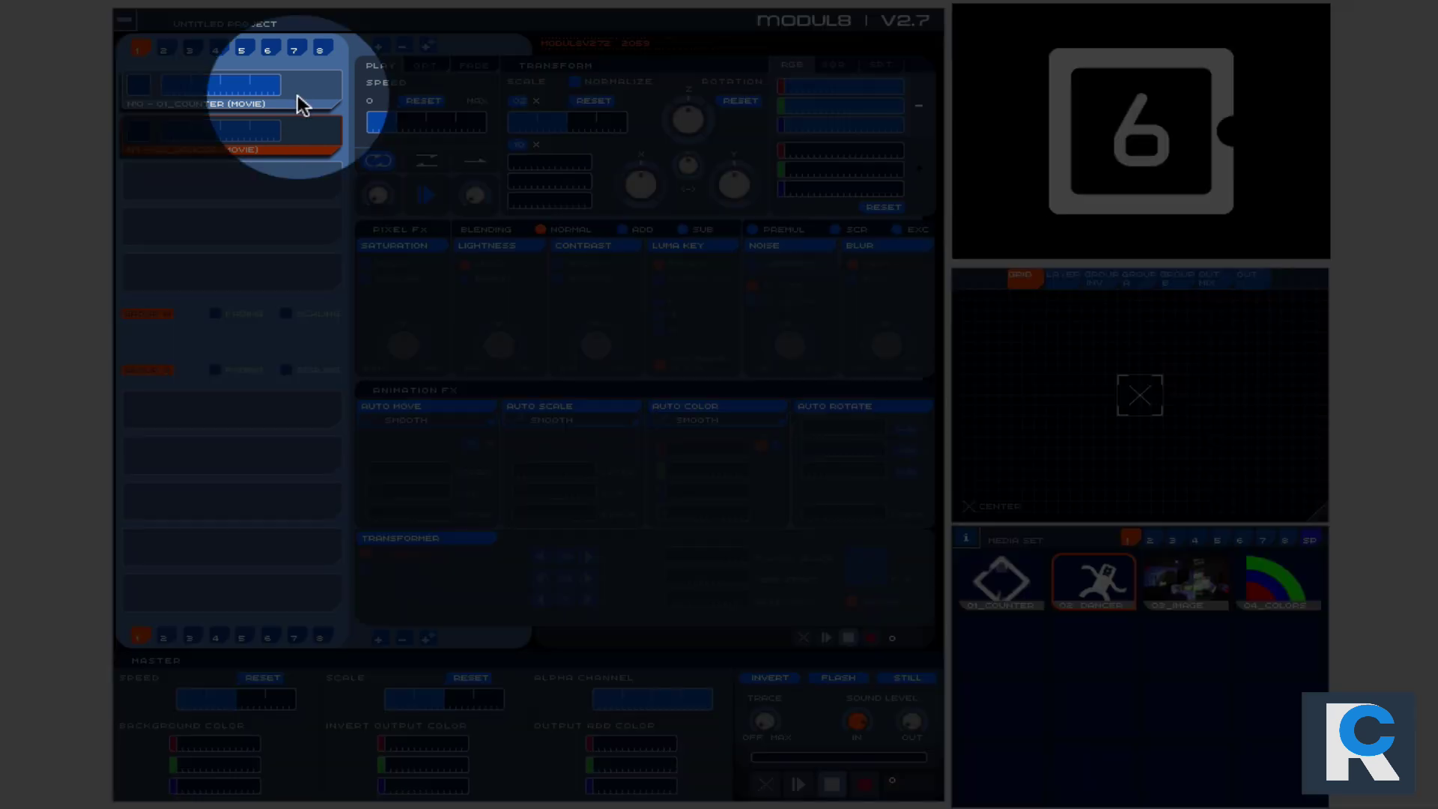
click(298, 96)
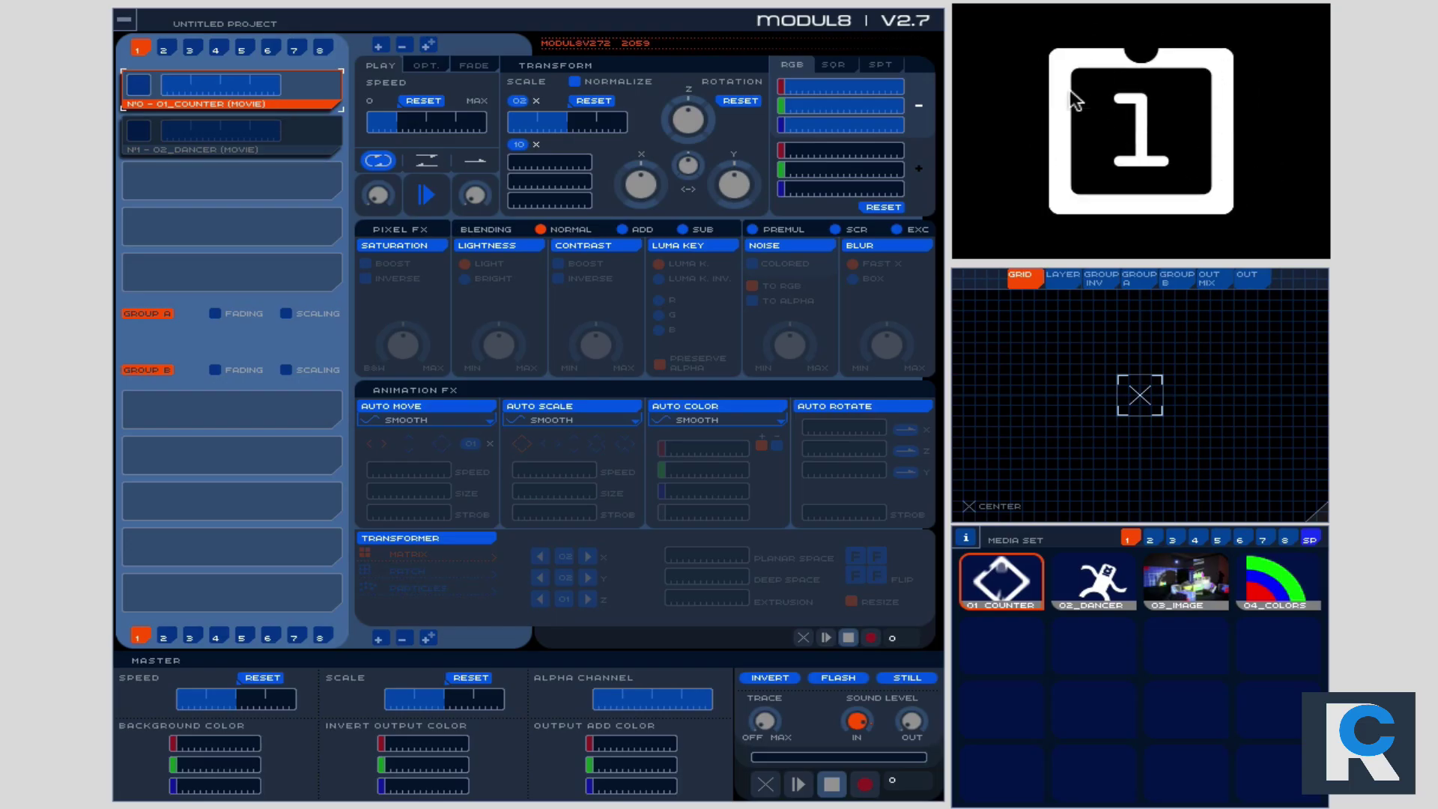
click(390, 71)
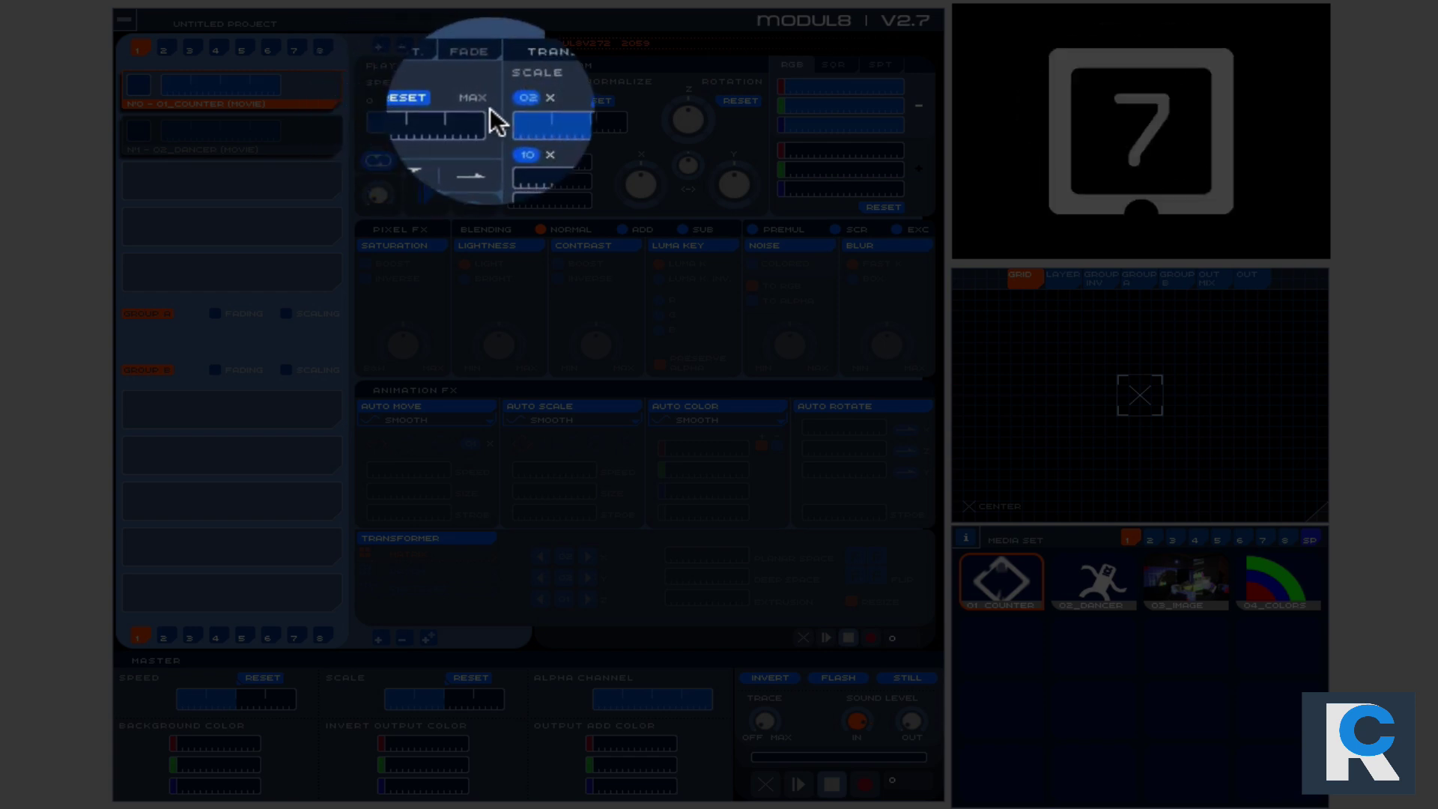
Push the counter's Speed slider near maximum, then near zero, then reset it to default
drag(407, 119, 479, 120)
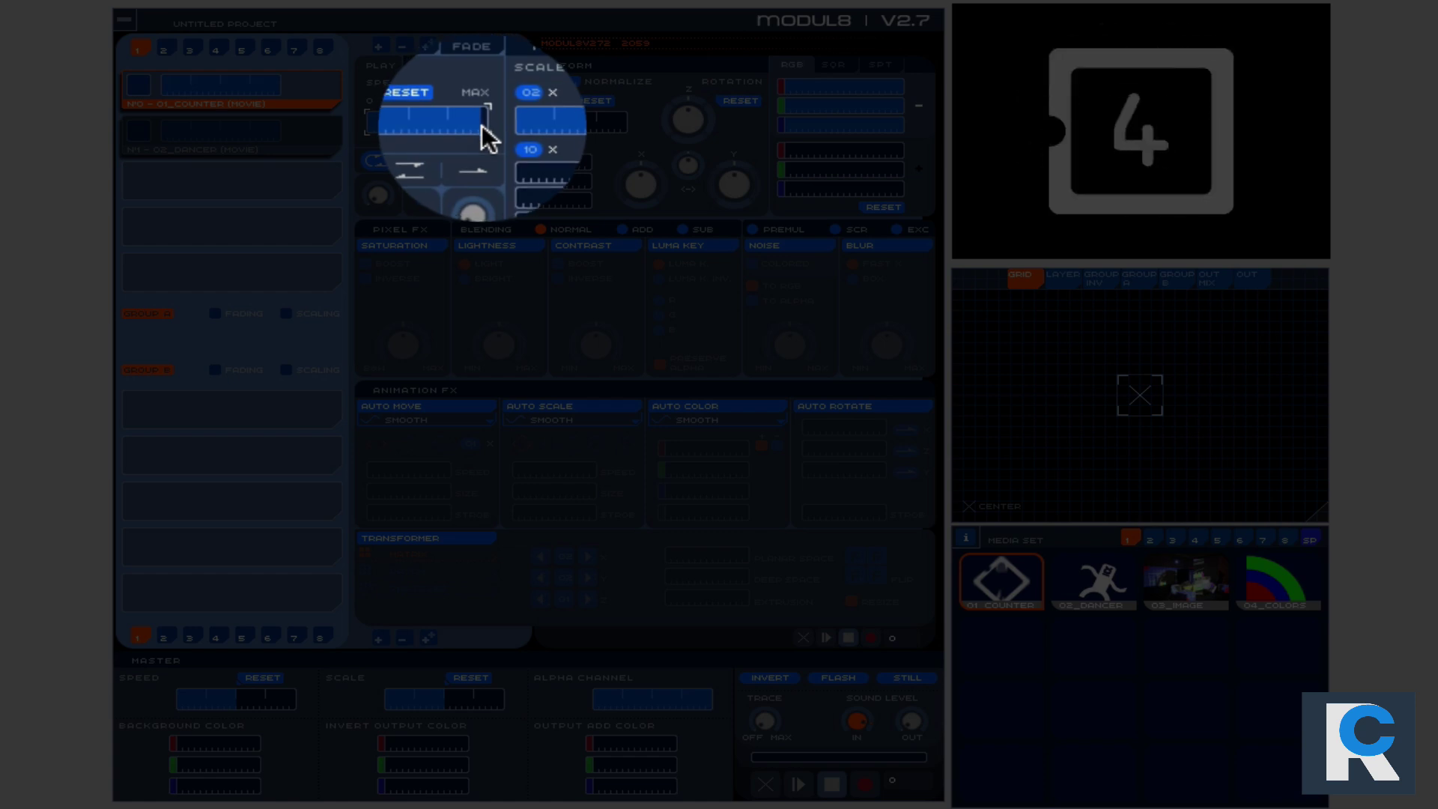
mouse_move(482, 124)
mouse_down()
mouse_move(379, 123)
mouse_move(474, 116)
mouse_move(465, 126)
mouse_up()
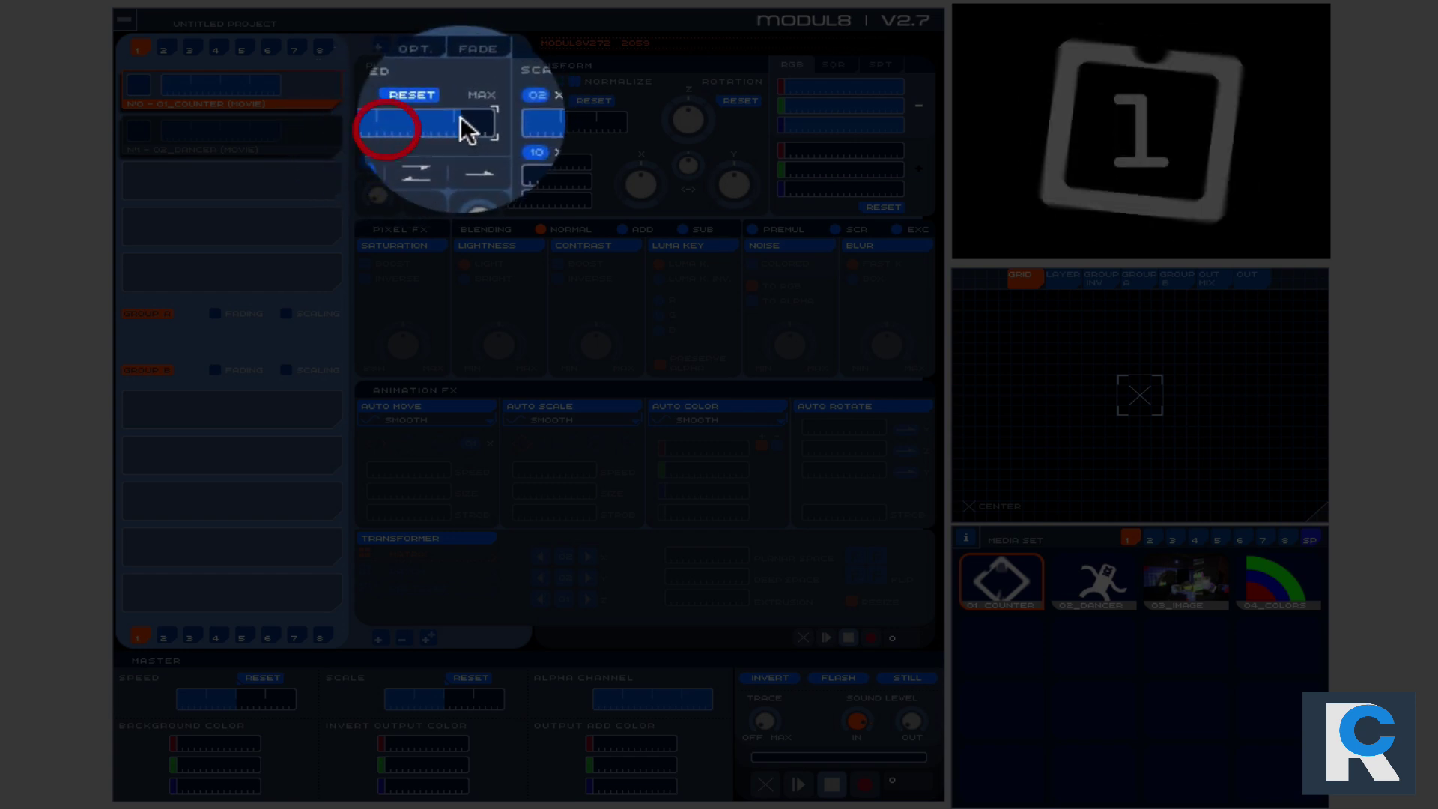
click(412, 99)
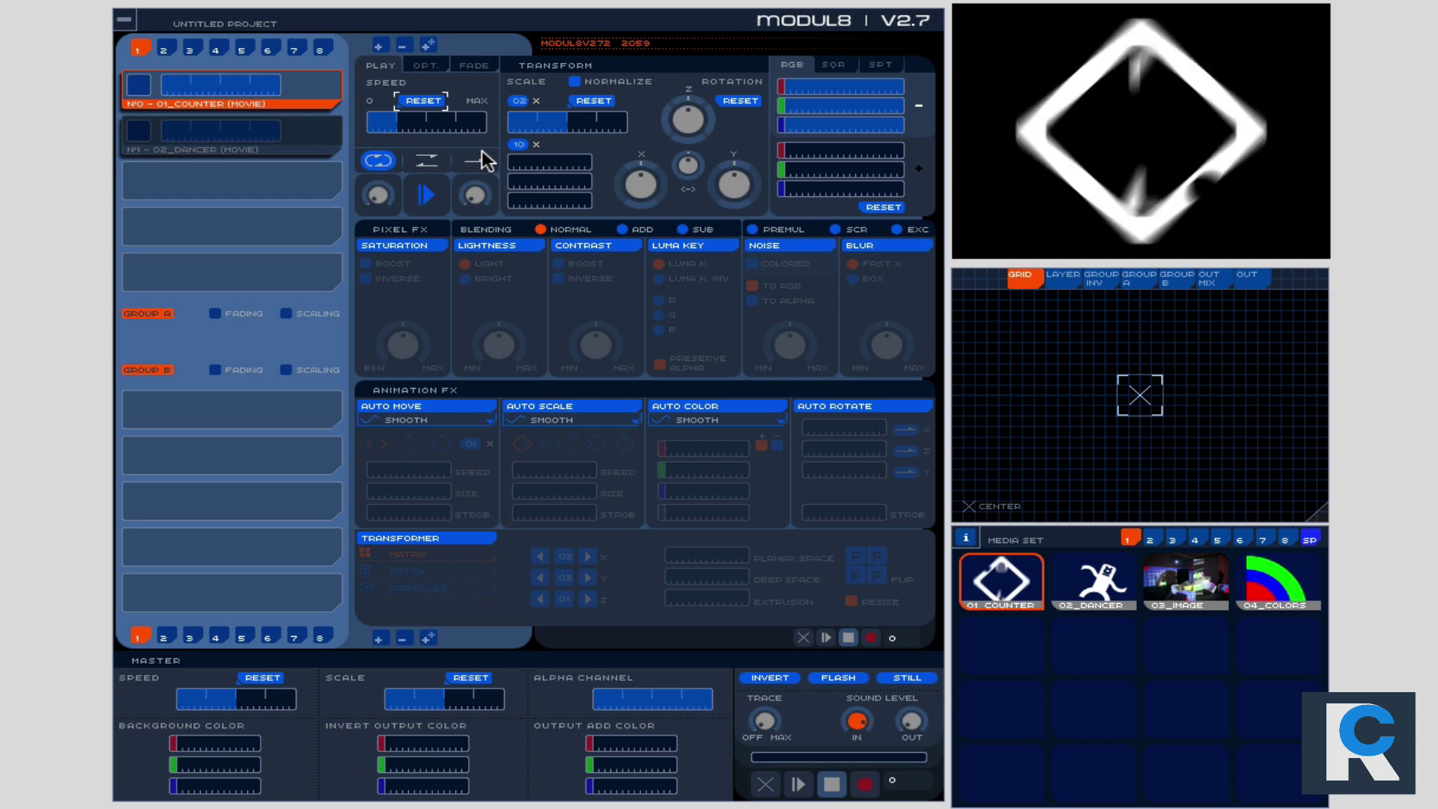
click(431, 160)
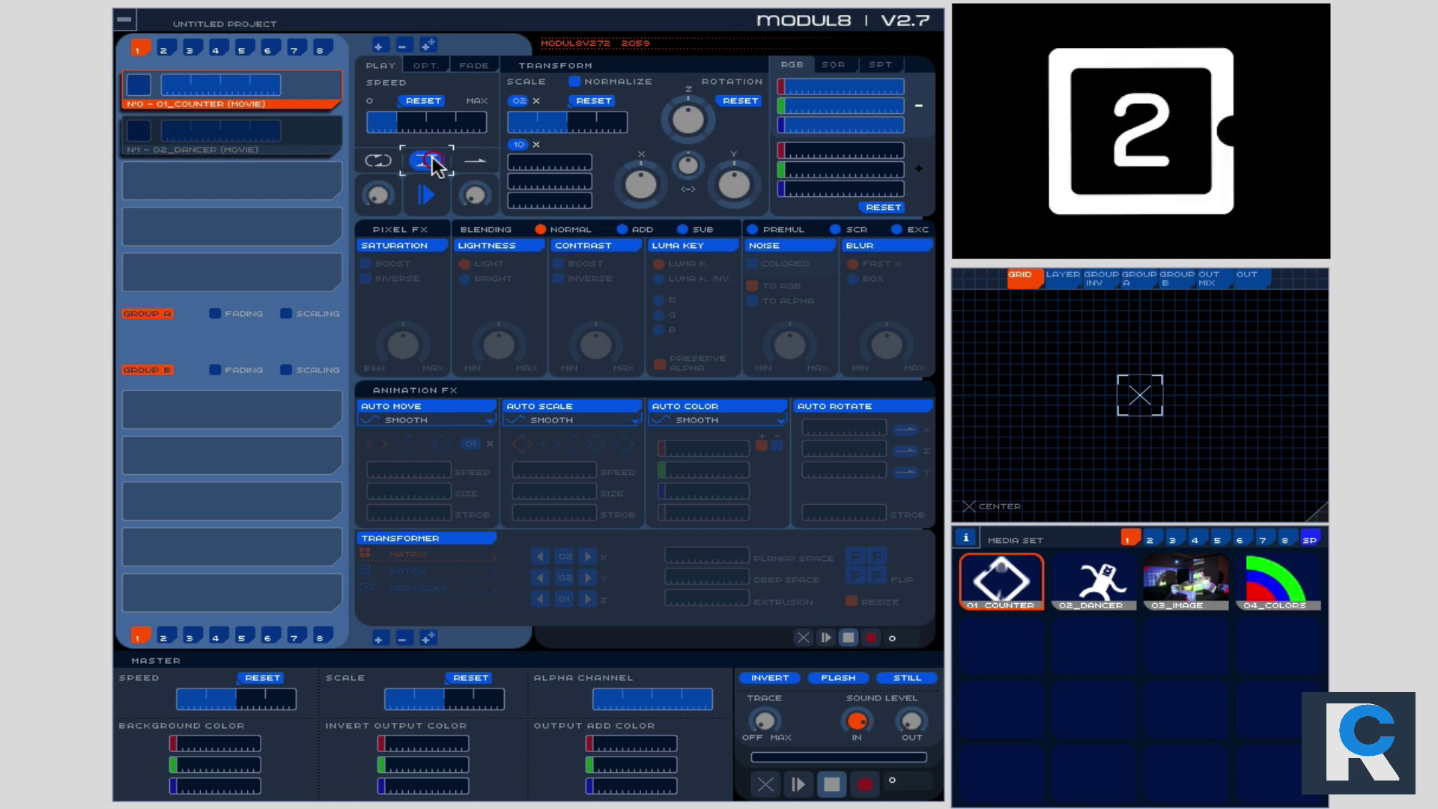
click(472, 161)
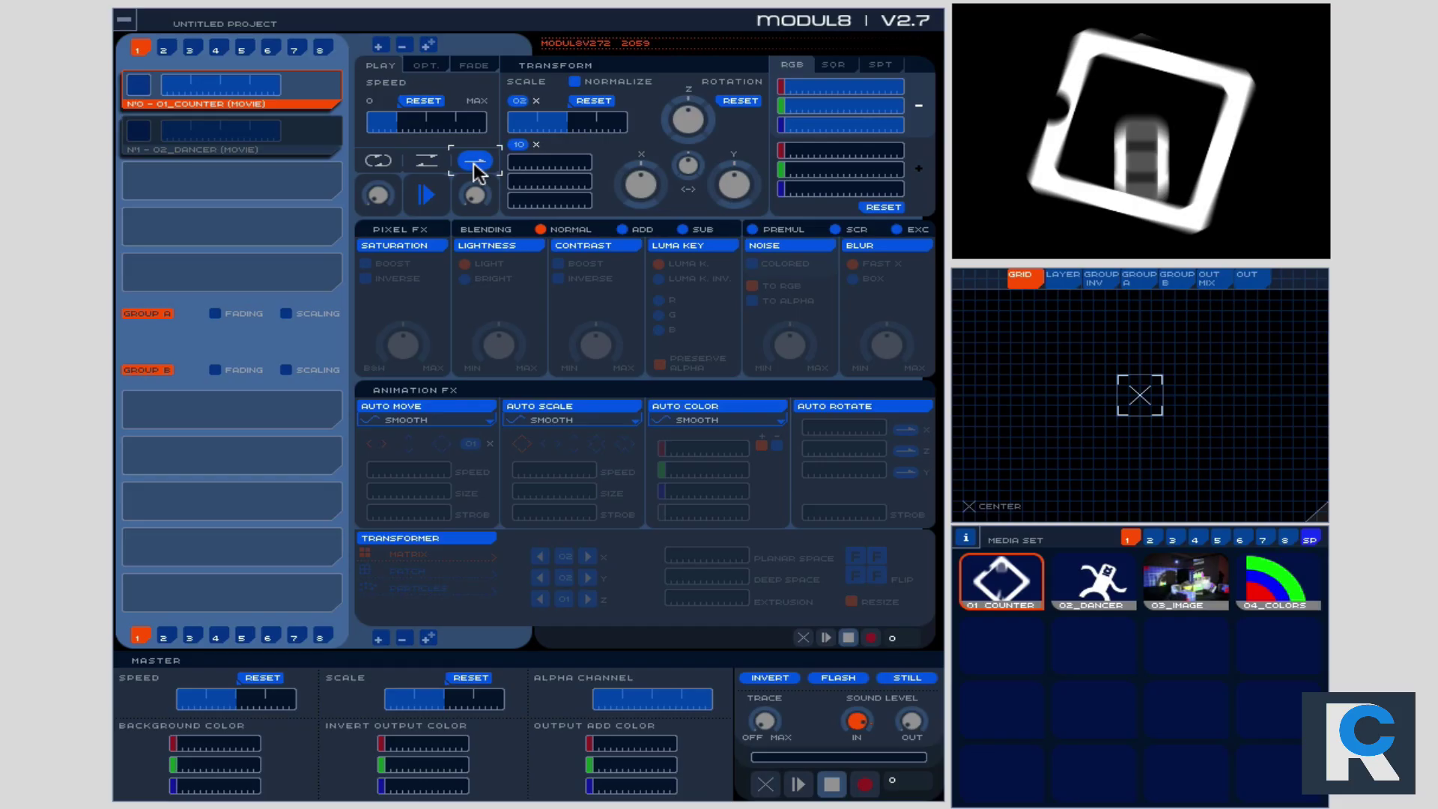
click(429, 162)
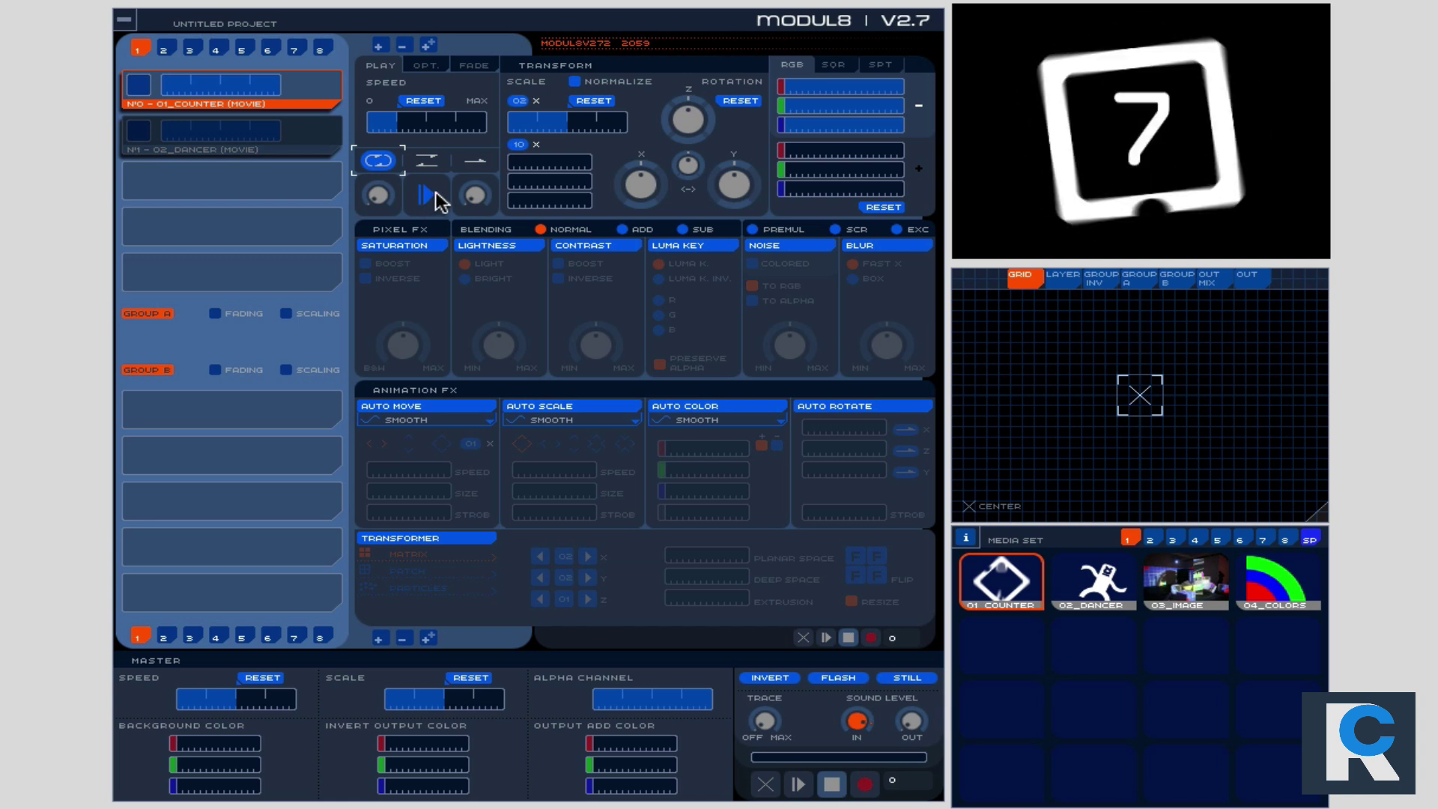
click(434, 196)
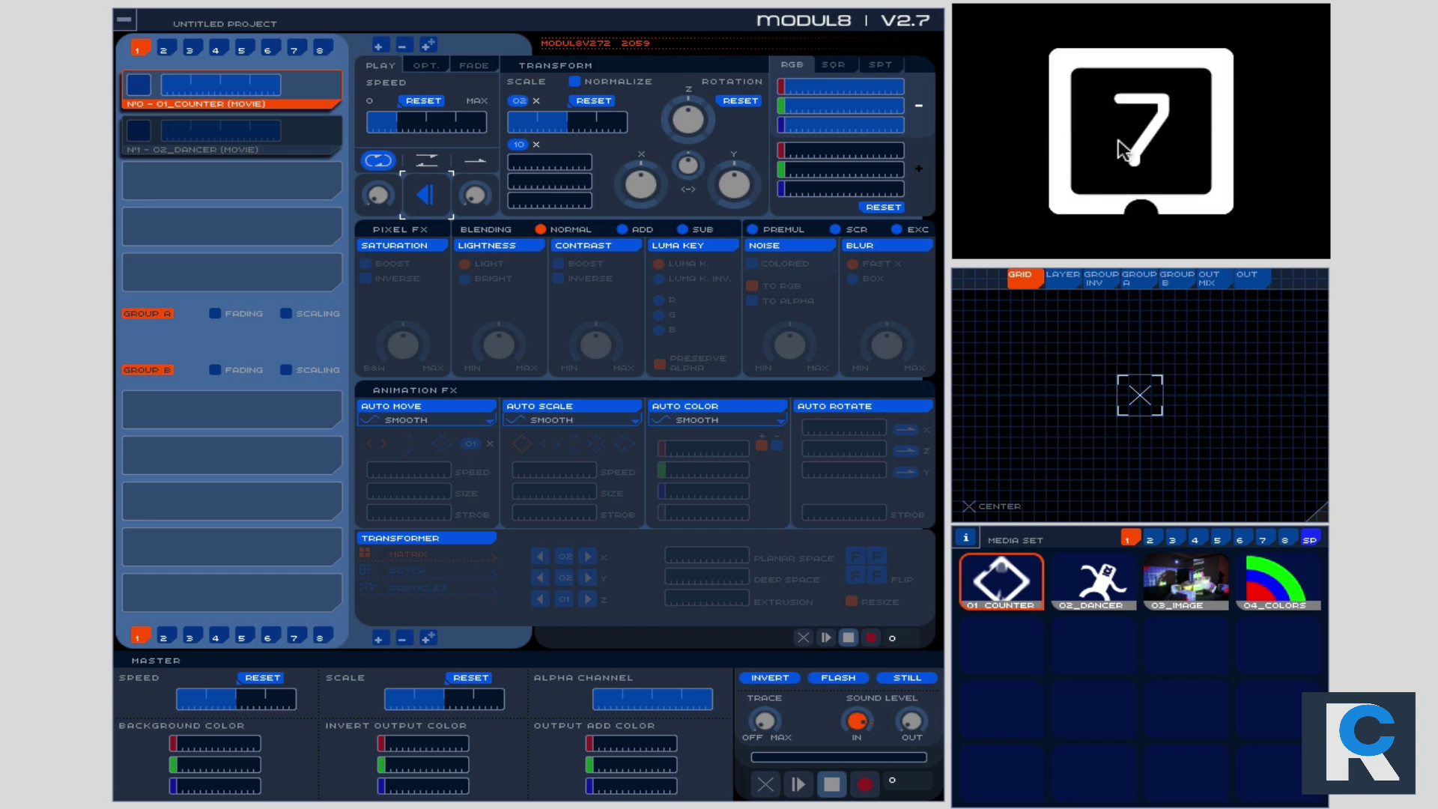
click(429, 196)
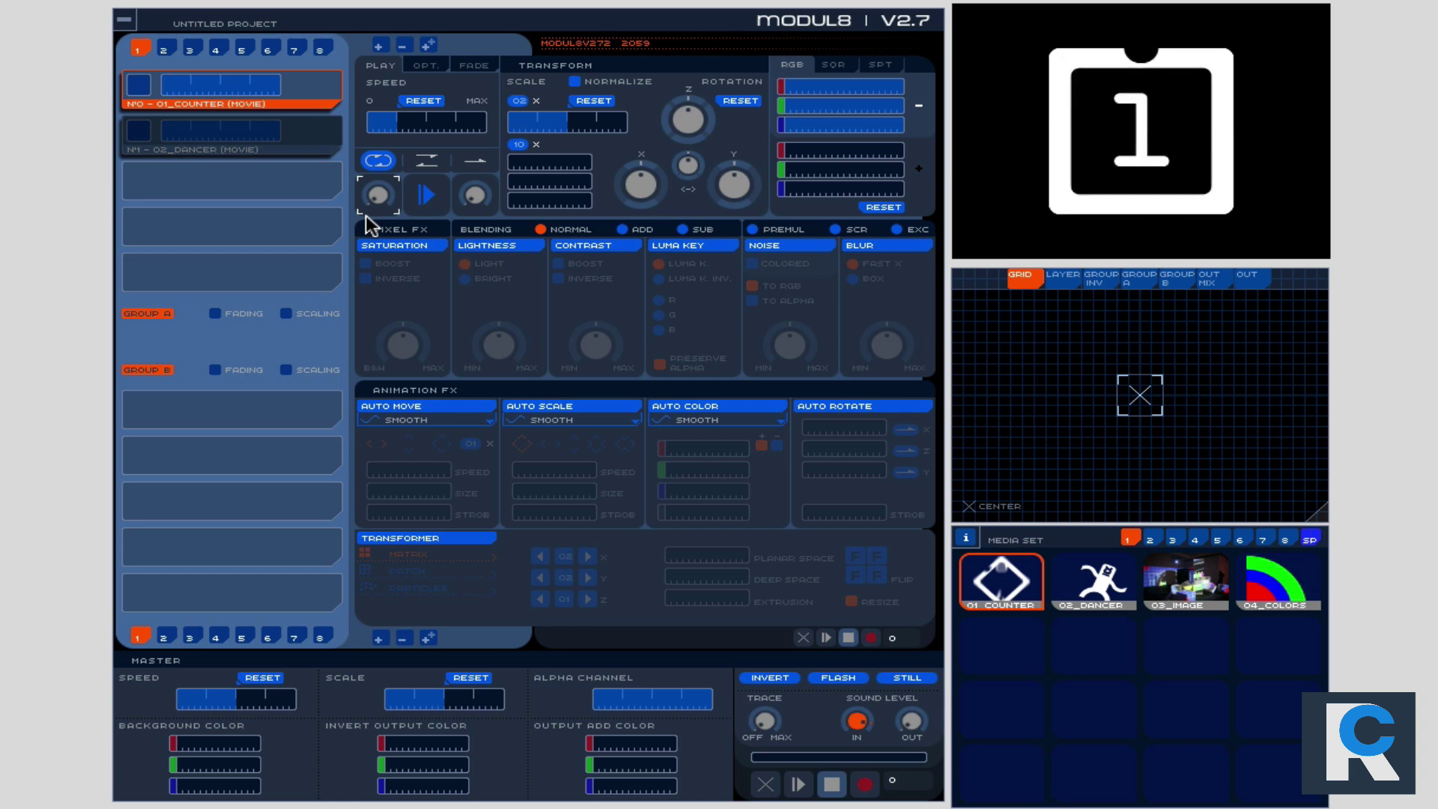
Restart the 01_COUNTER movie from the beginning using the PLAY tab's play button
click(431, 201)
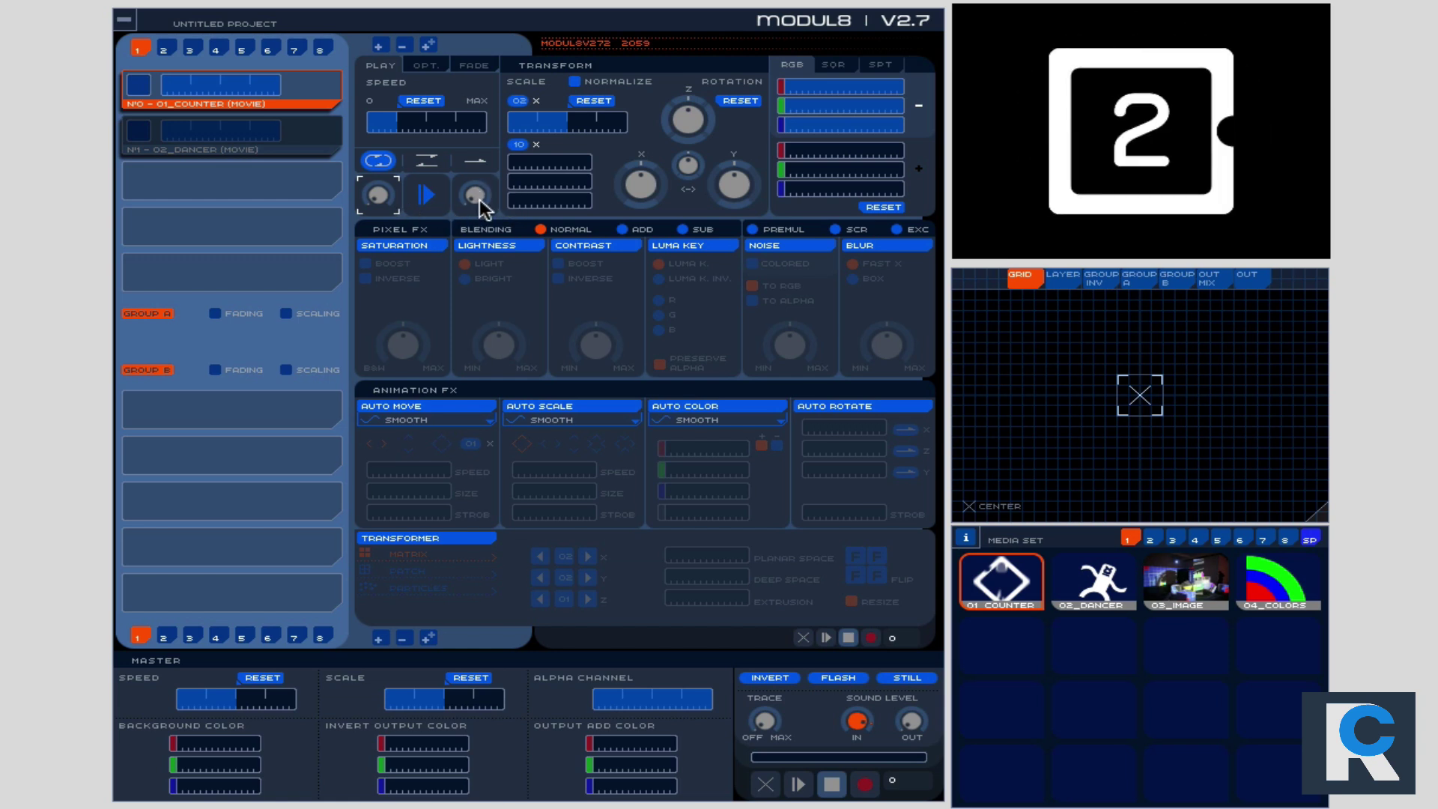
Scrub the 01_COUNTER movie to different frames and nudge its speed, then show its OPT. movie options
click(377, 194)
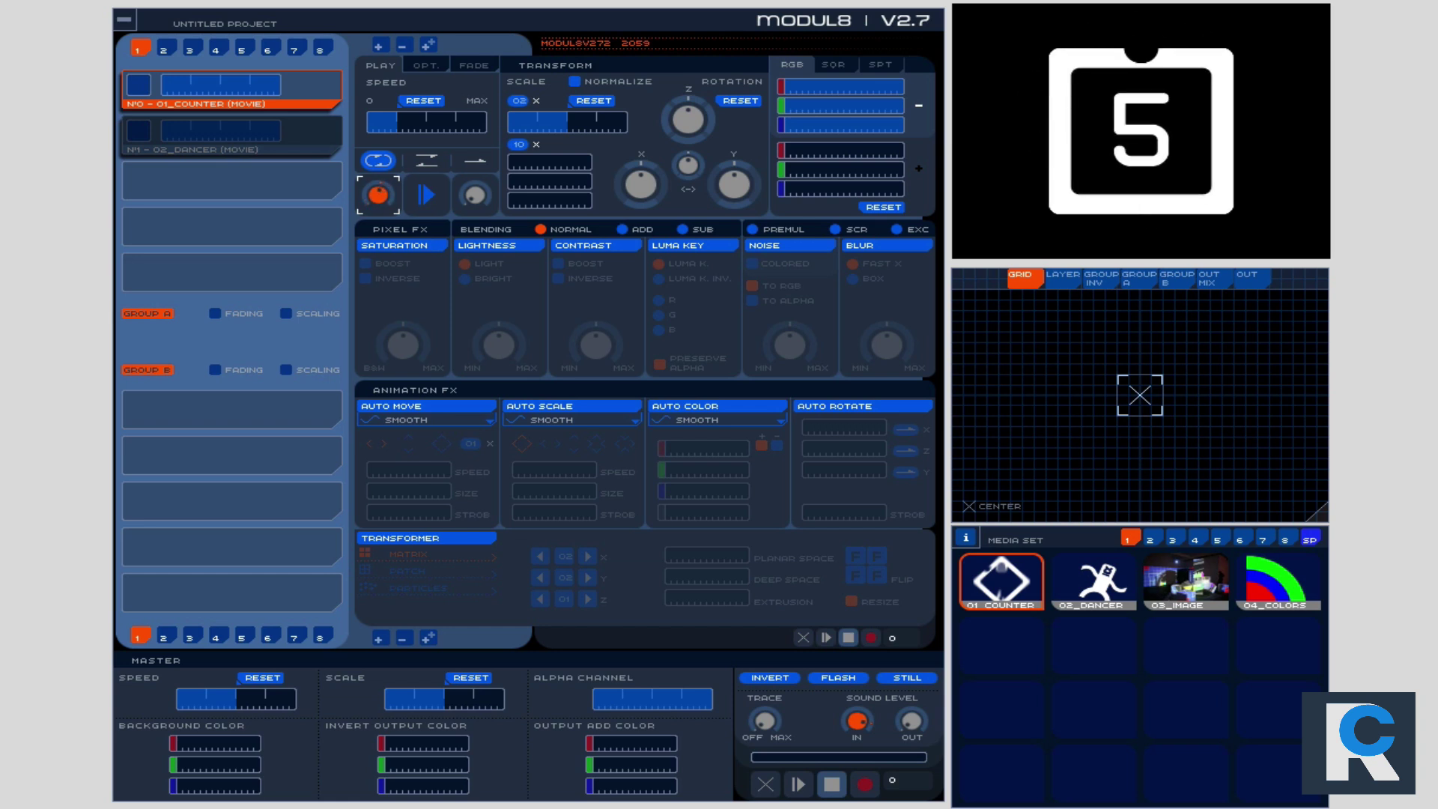
click(377, 191)
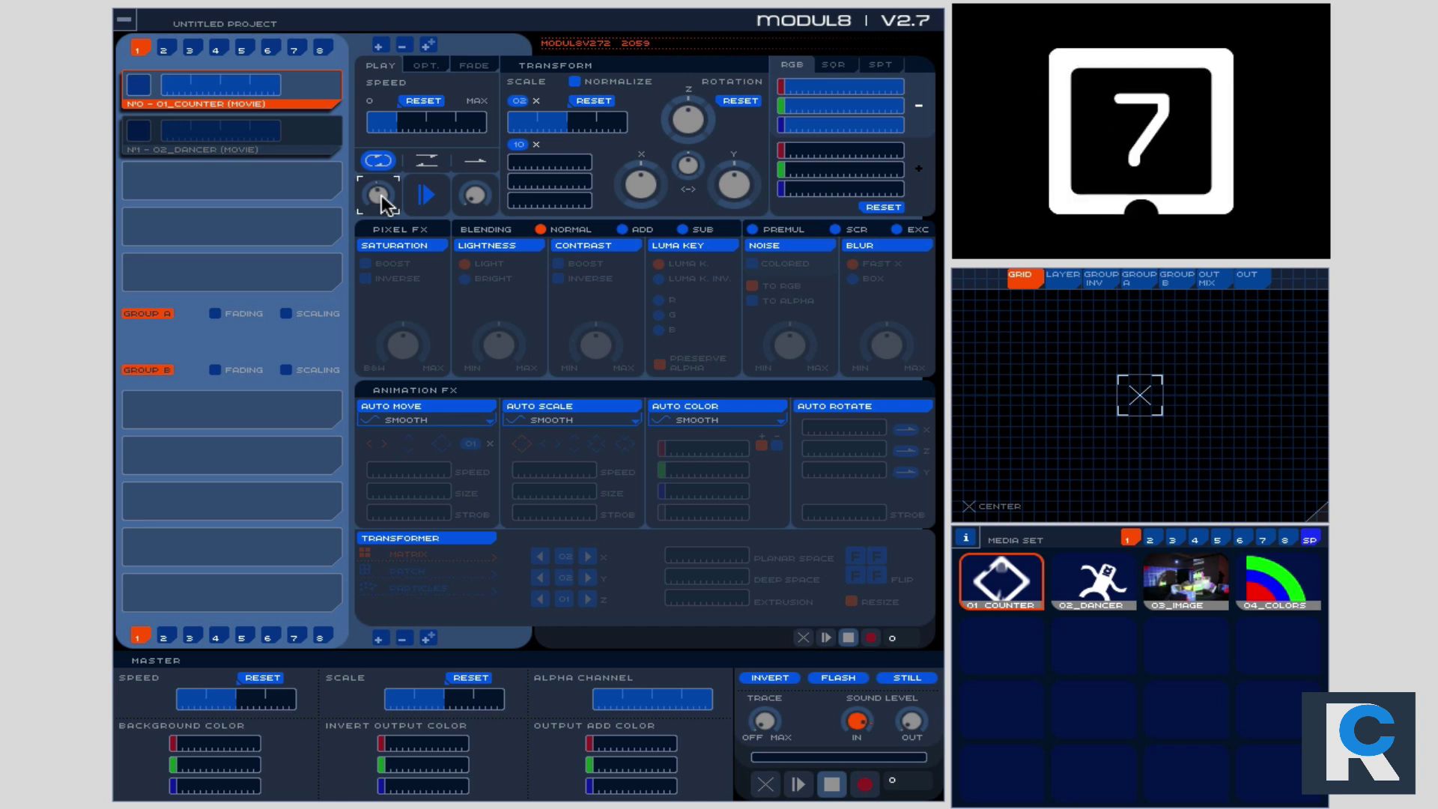
click(382, 198)
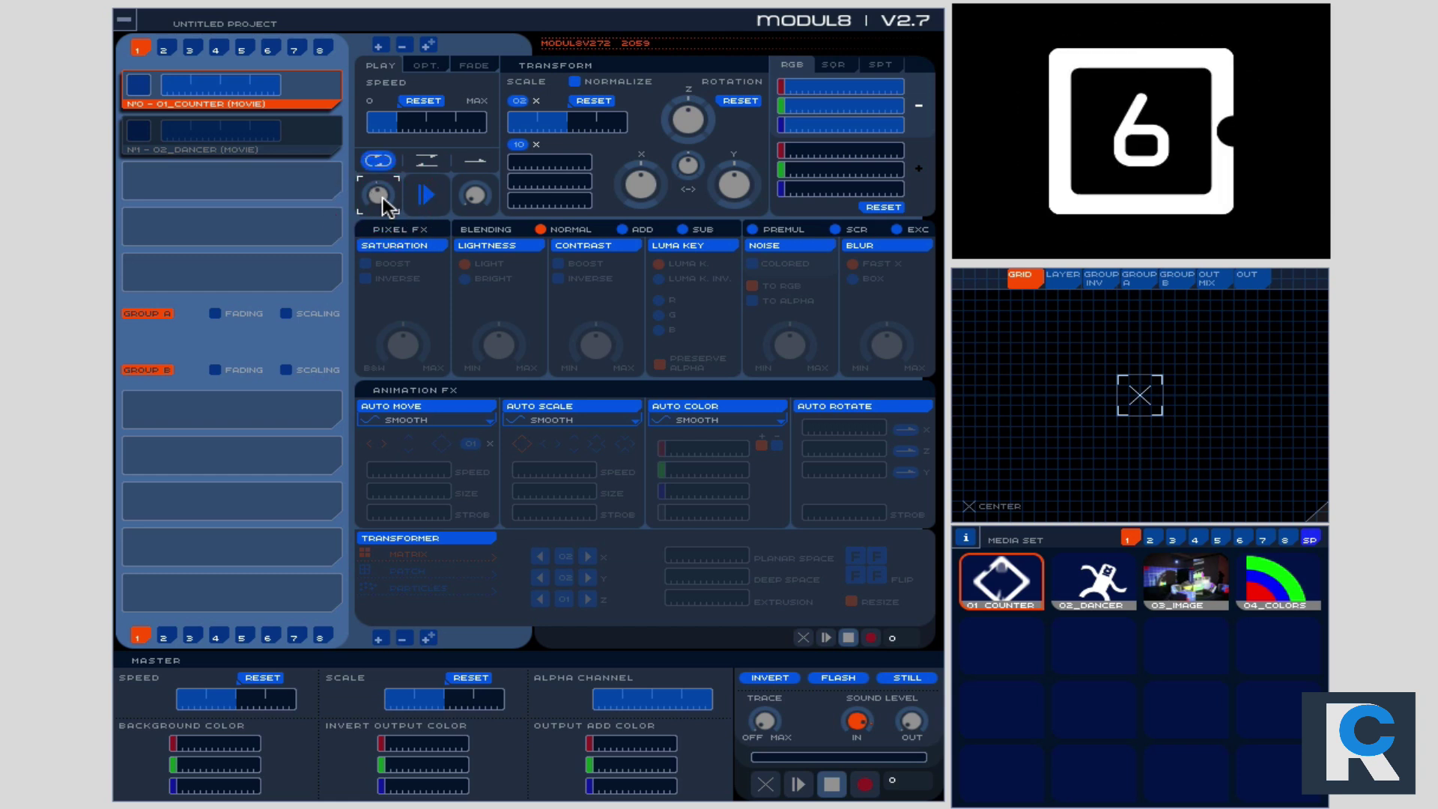
click(382, 196)
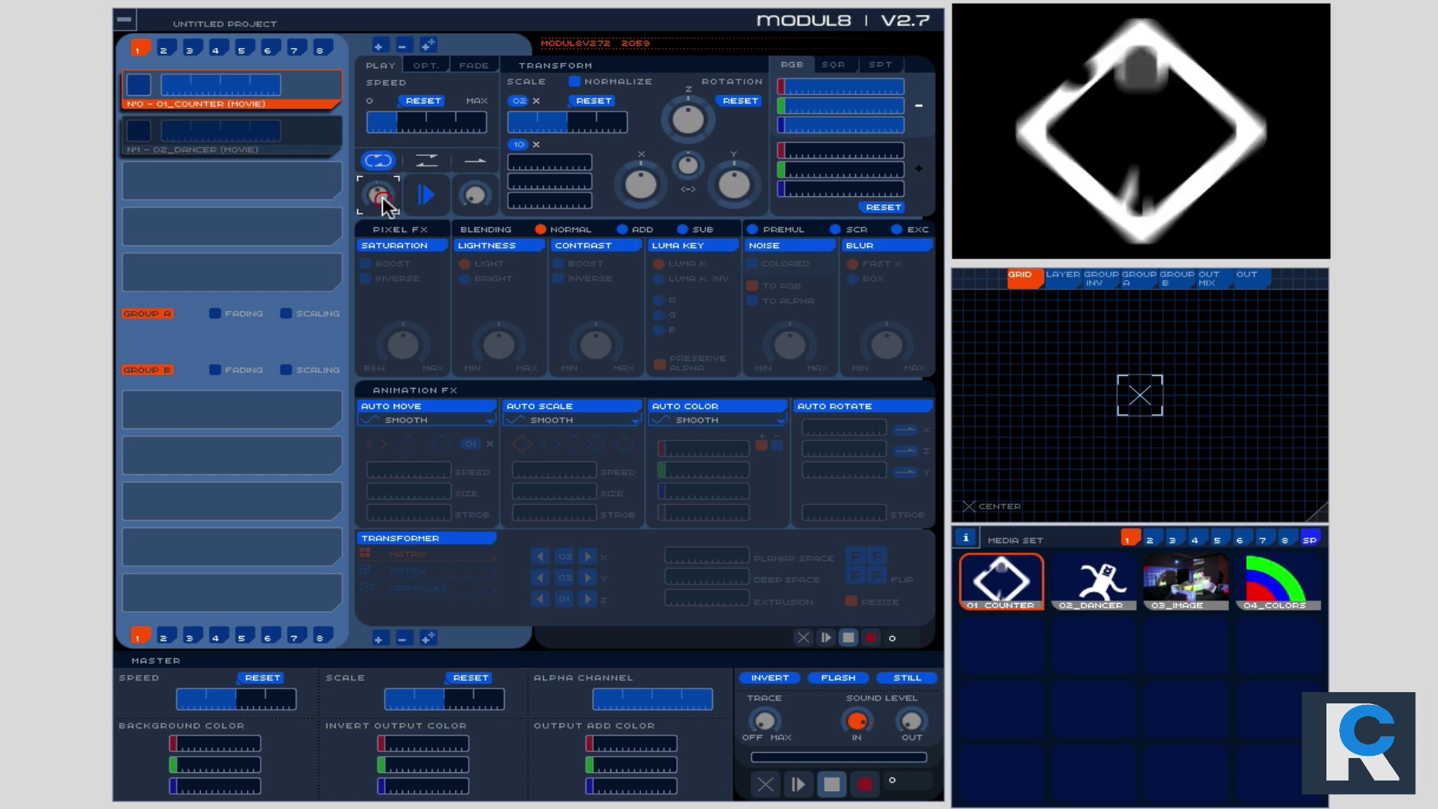
click(481, 195)
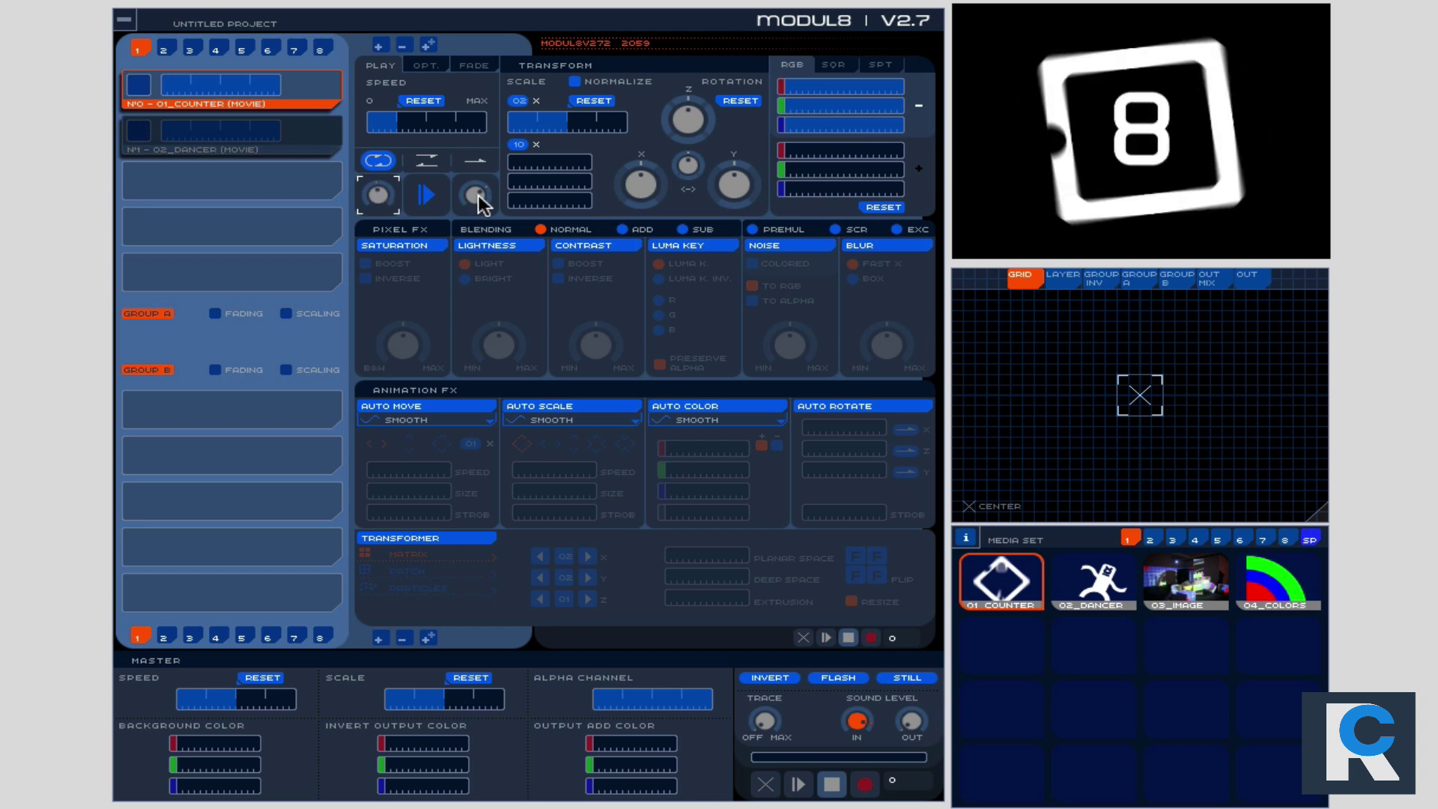
drag(476, 195, 478, 194)
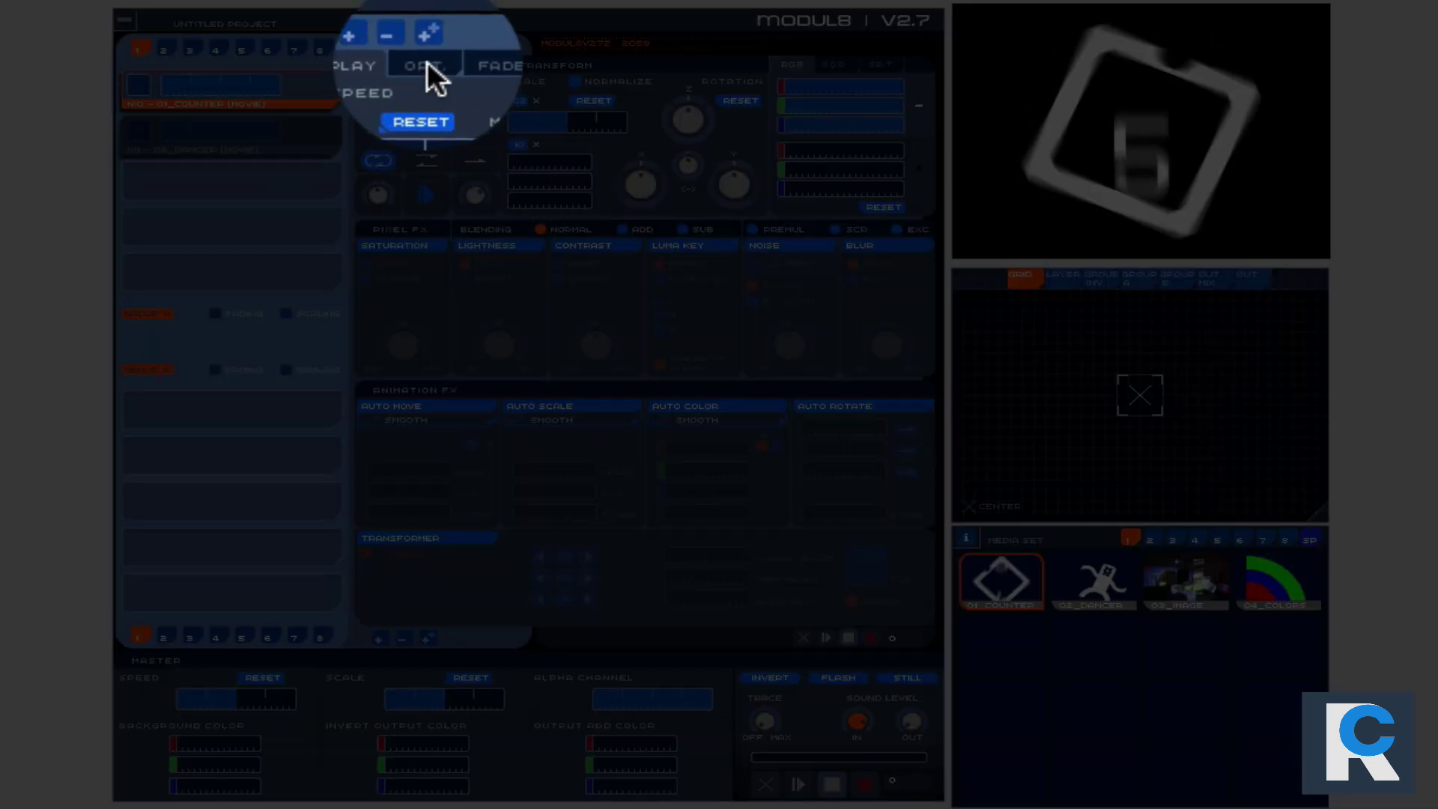
click(425, 65)
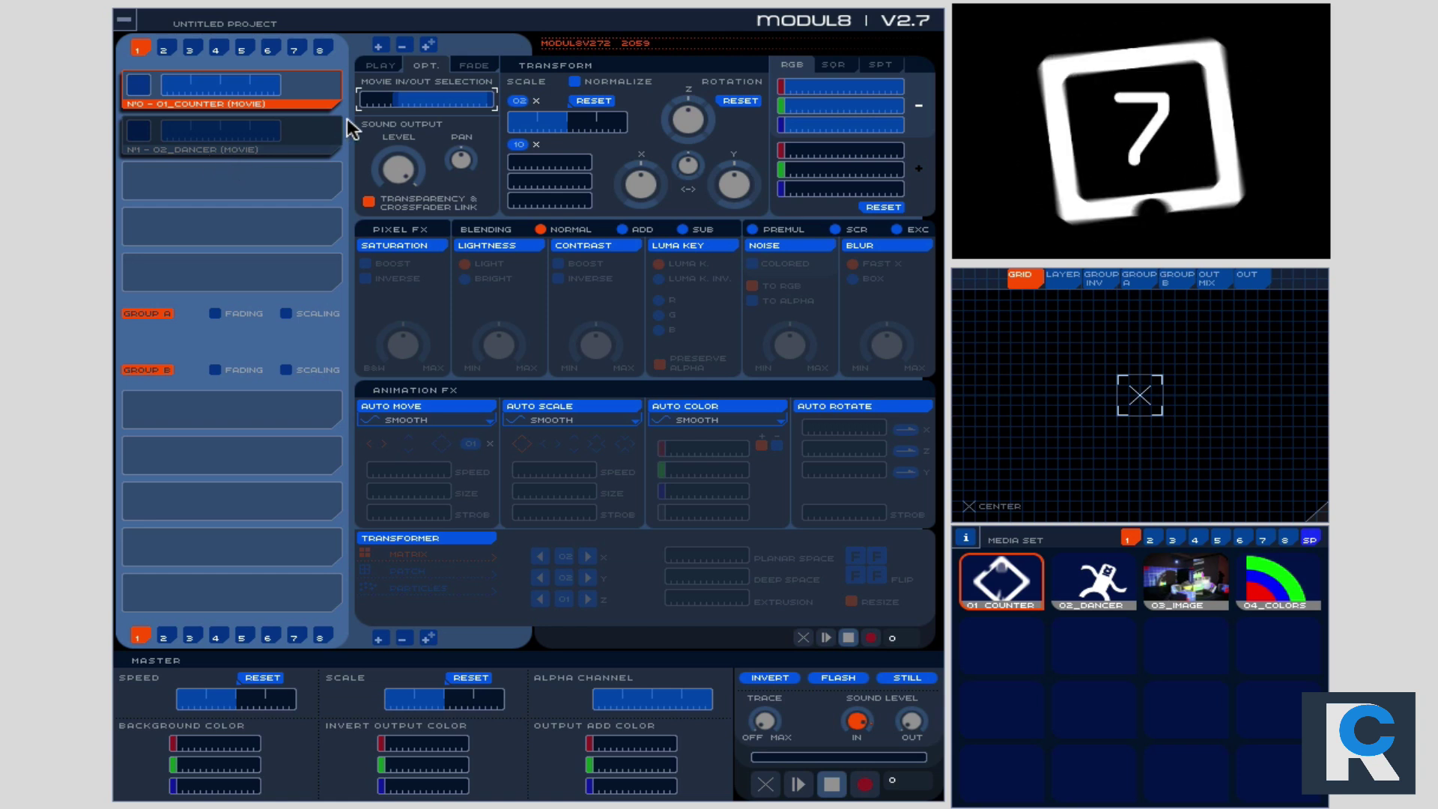
Drag the Movie In/Out handle left to shorten the counter's loop, then toggle the layer off and on twice
drag(470, 99, 442, 101)
click(443, 101)
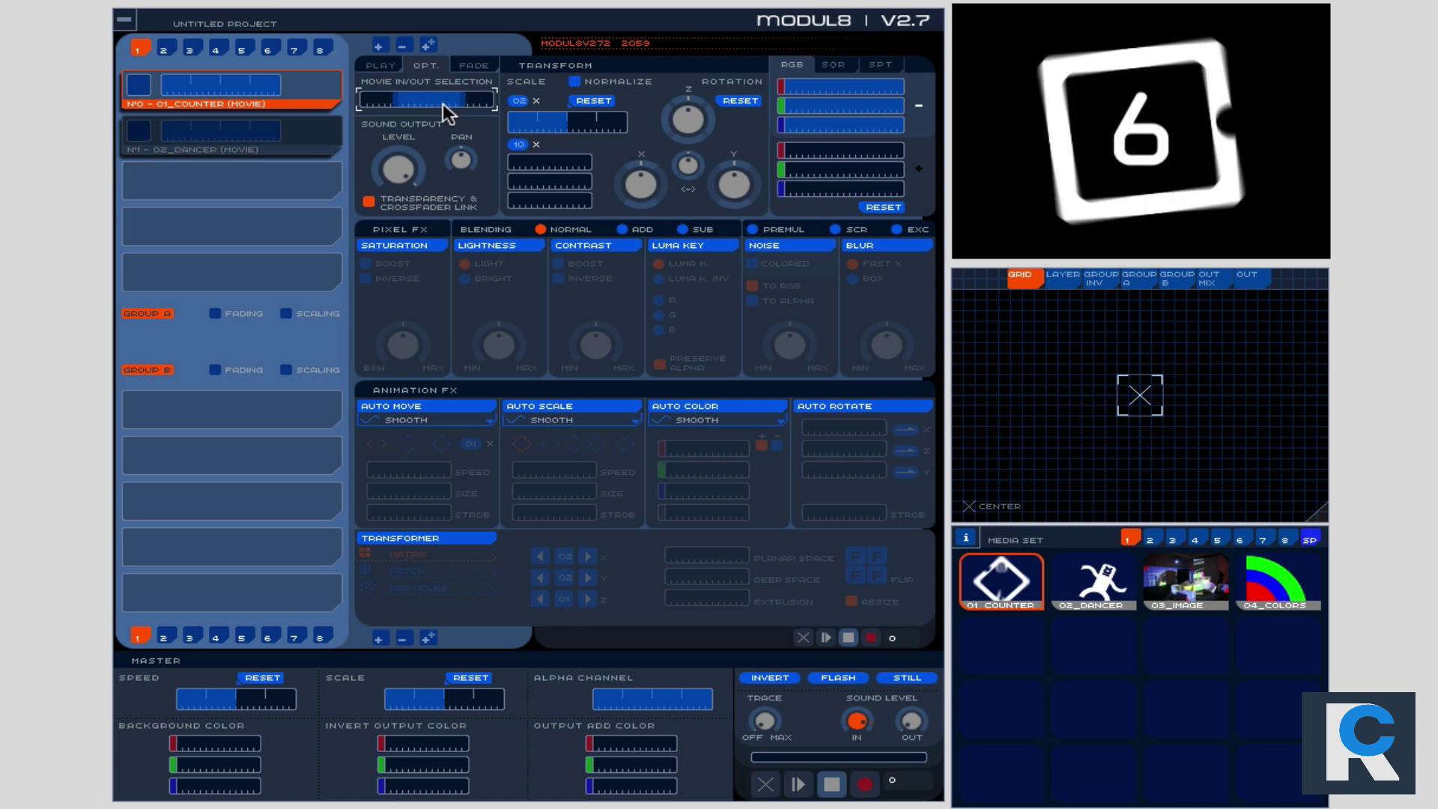
click(138, 84)
click(138, 84)
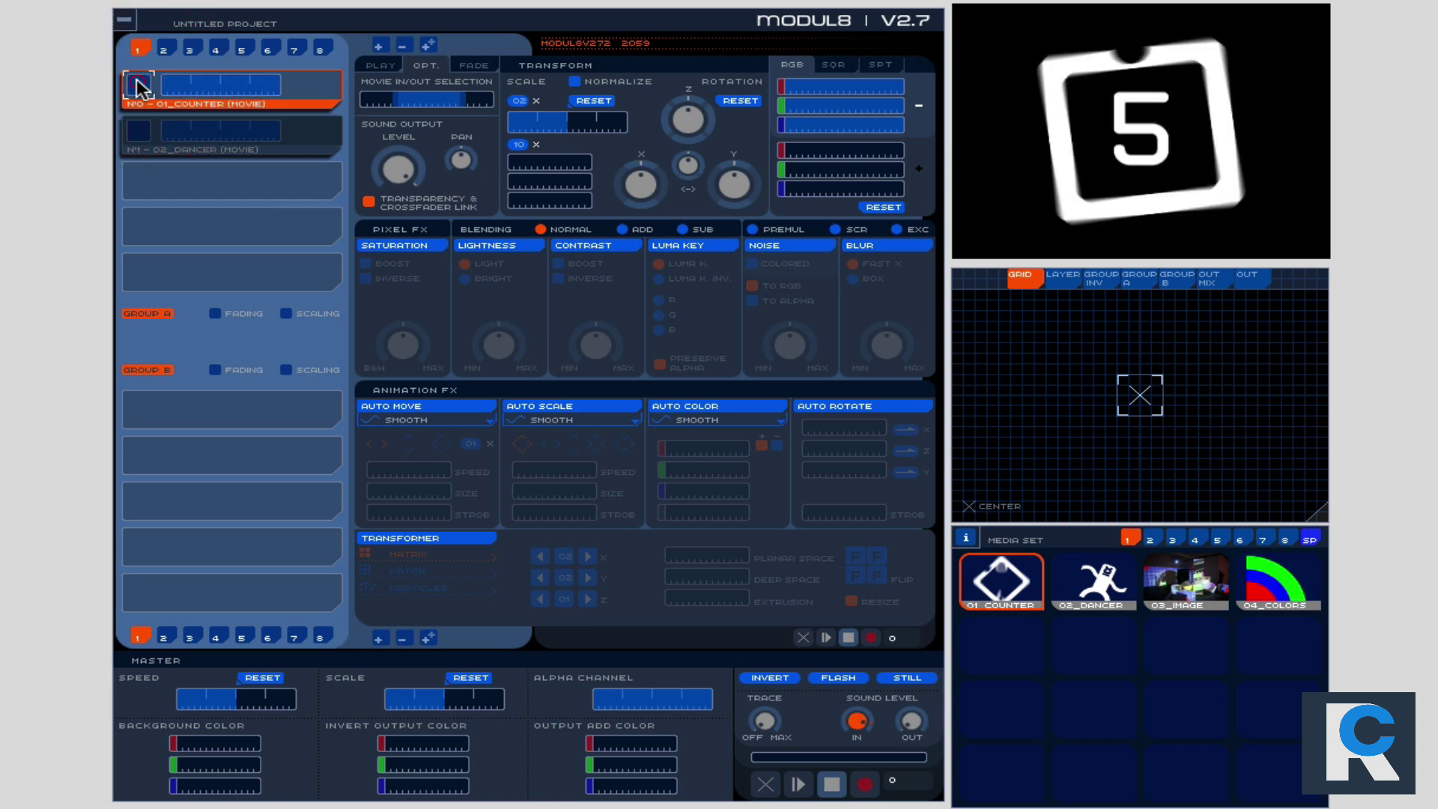
click(138, 84)
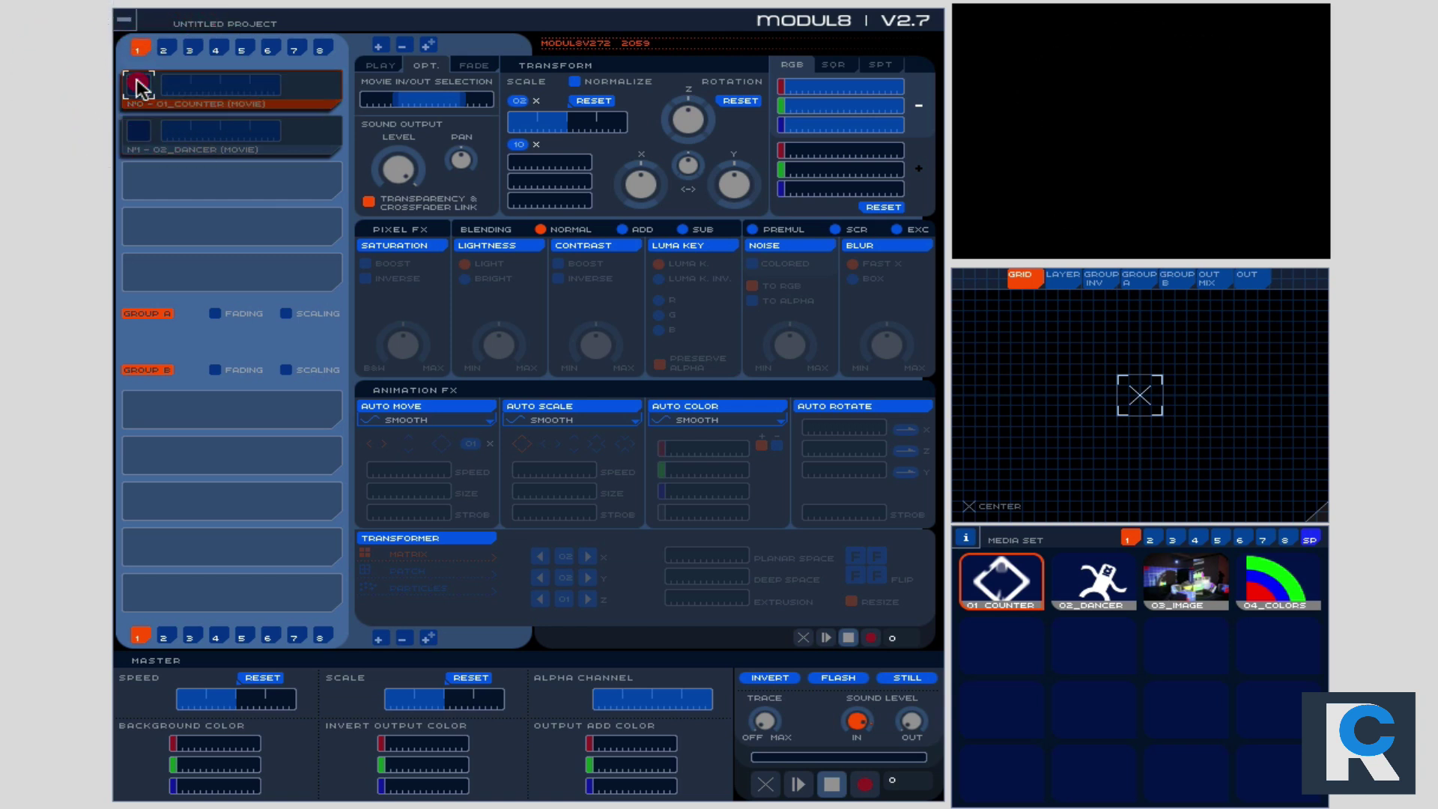
click(138, 84)
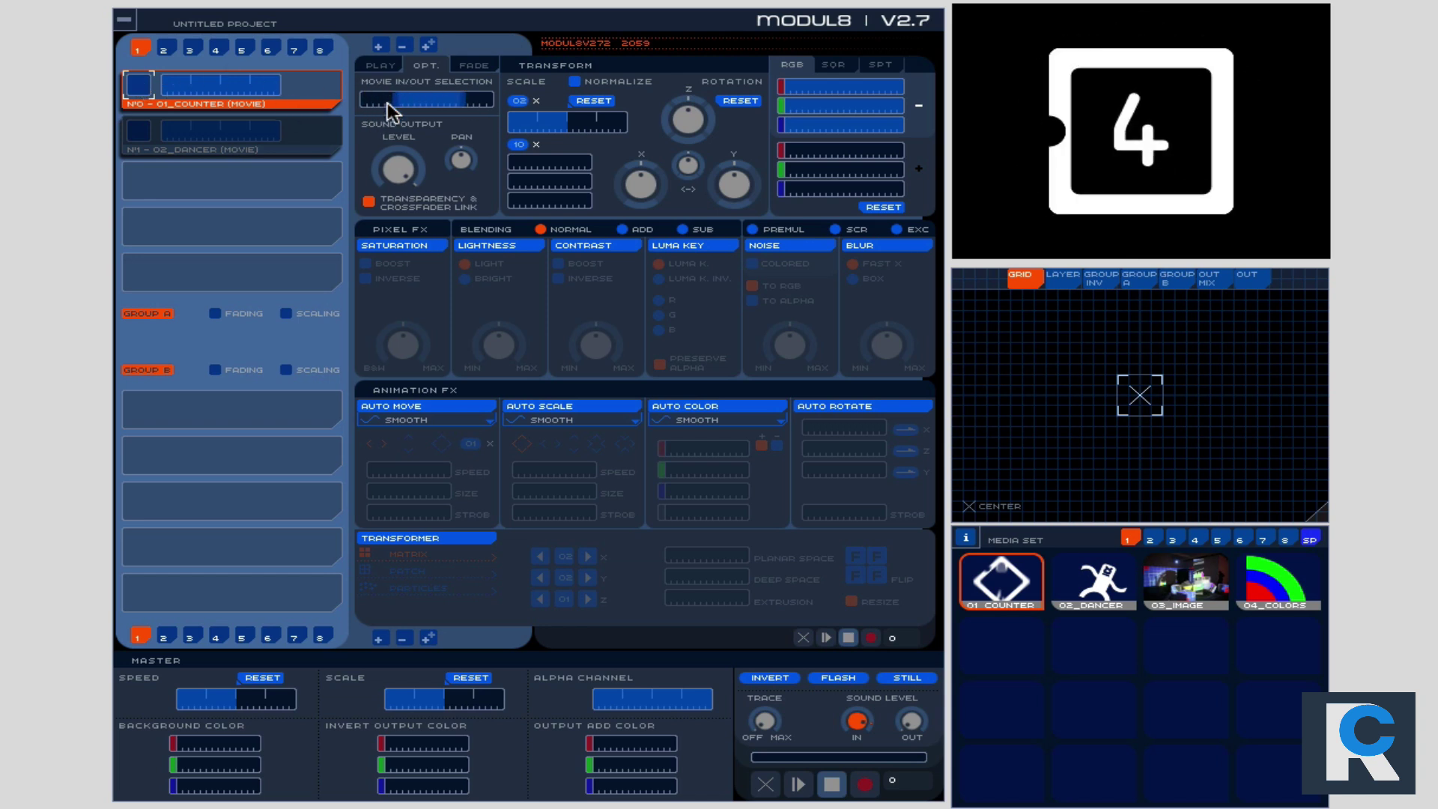
Set the counter layer's transition to FADING with time 10, then fade the layer out
click(473, 66)
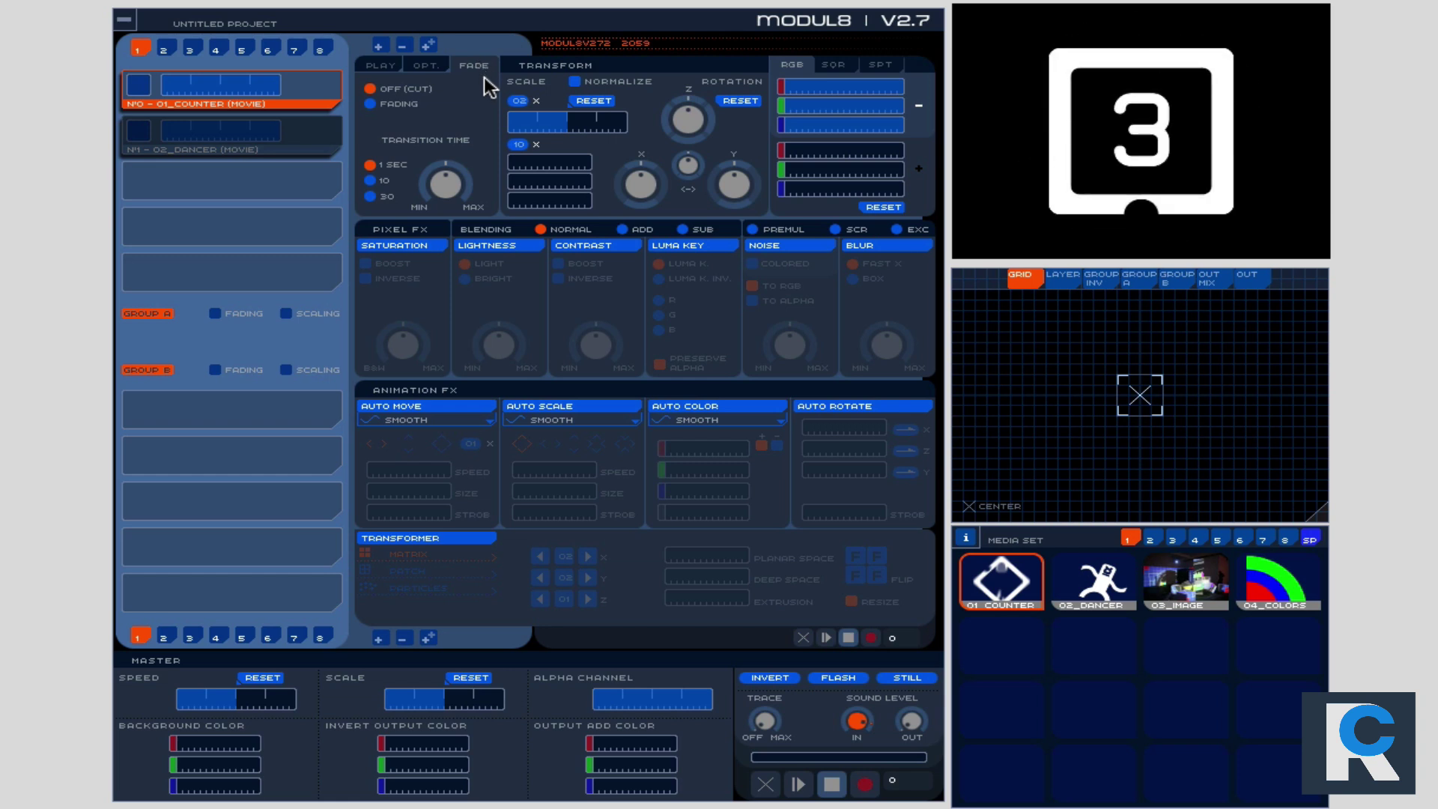
click(474, 60)
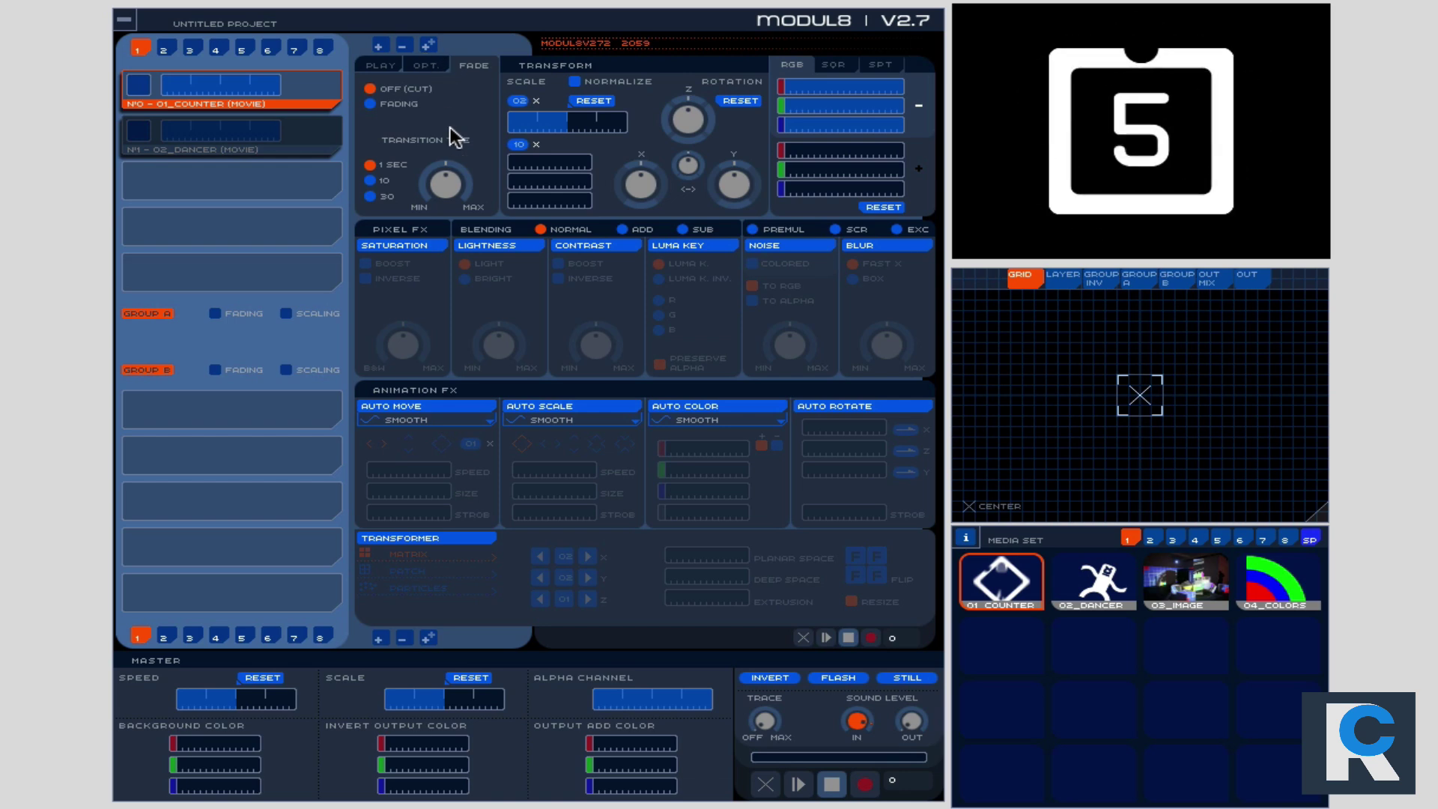
click(372, 104)
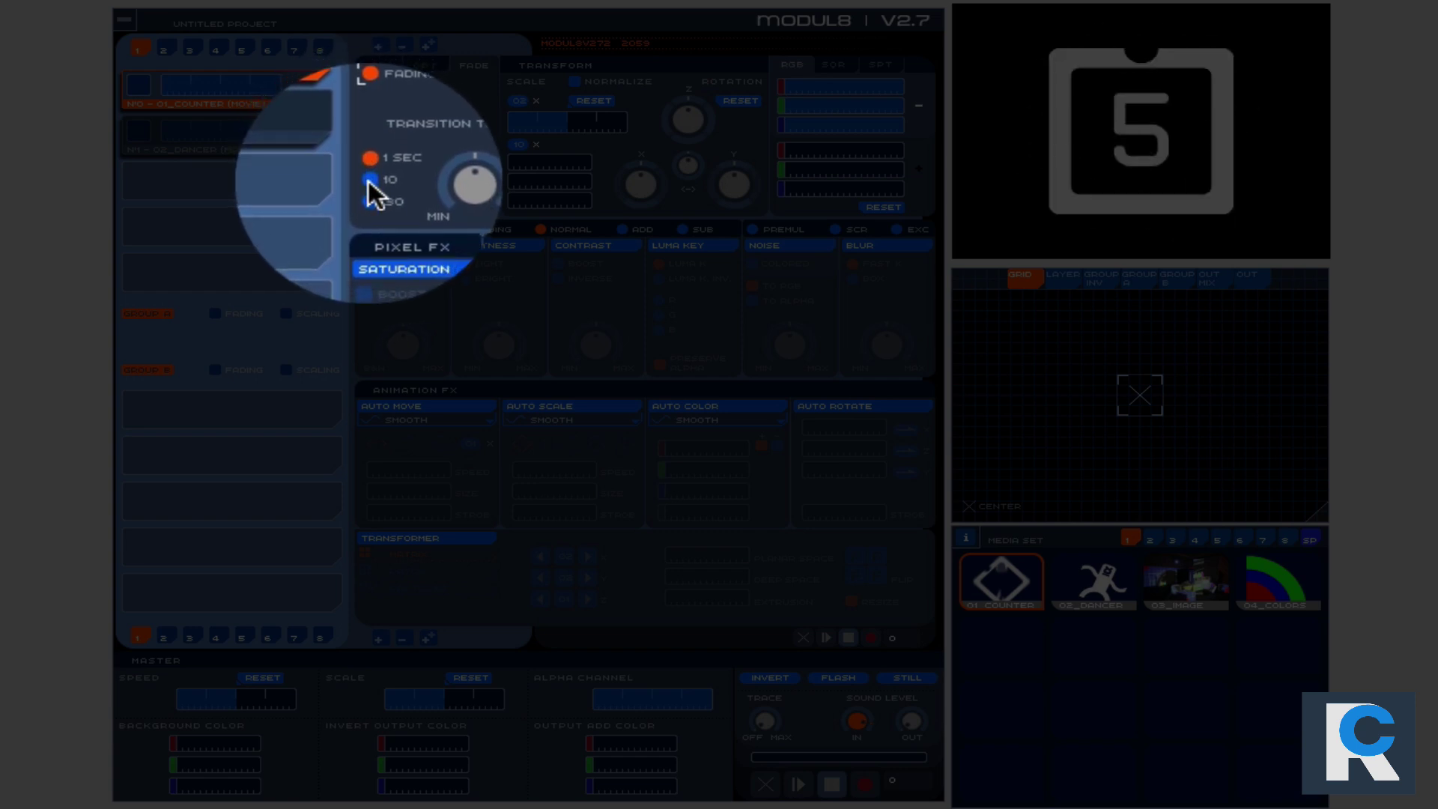
click(371, 179)
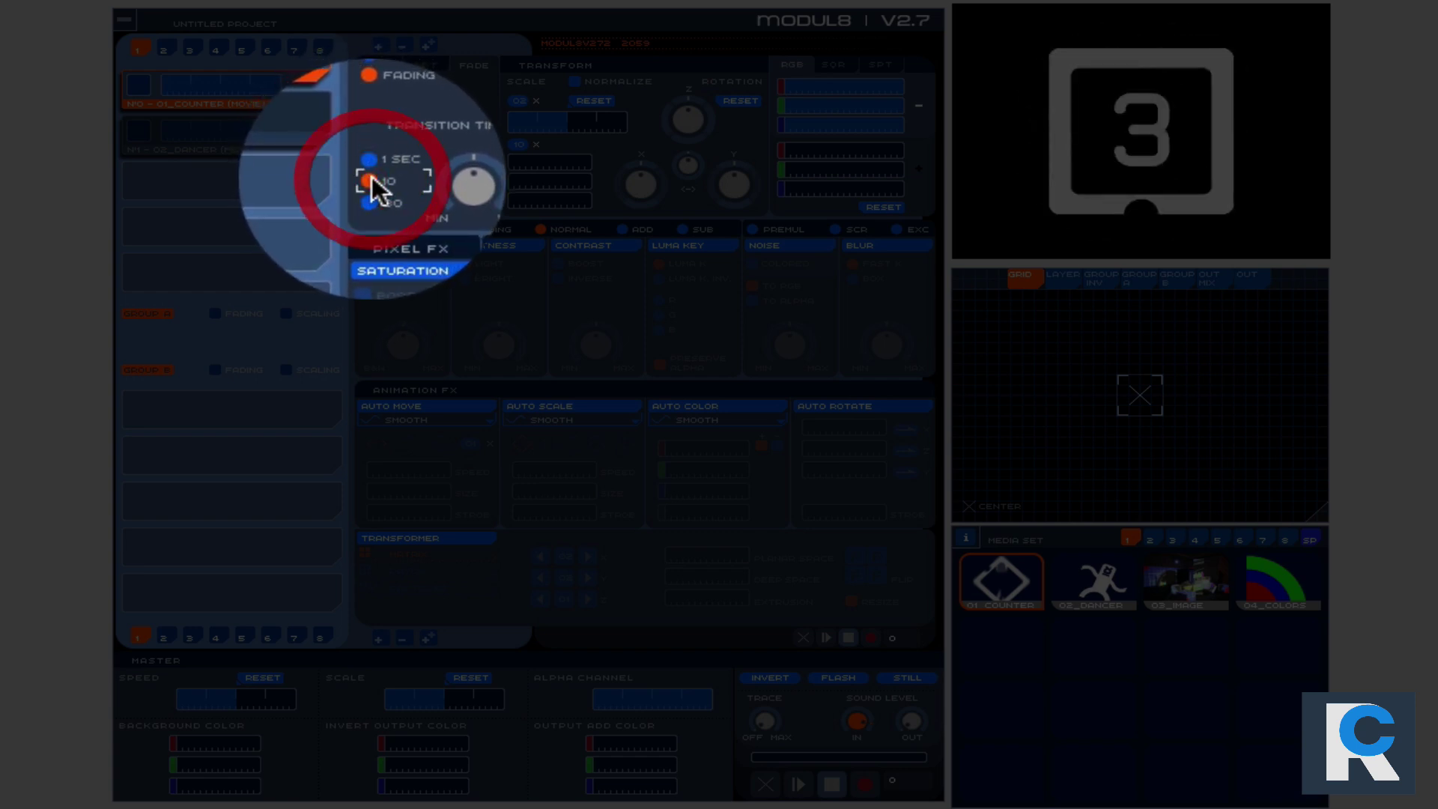
click(141, 84)
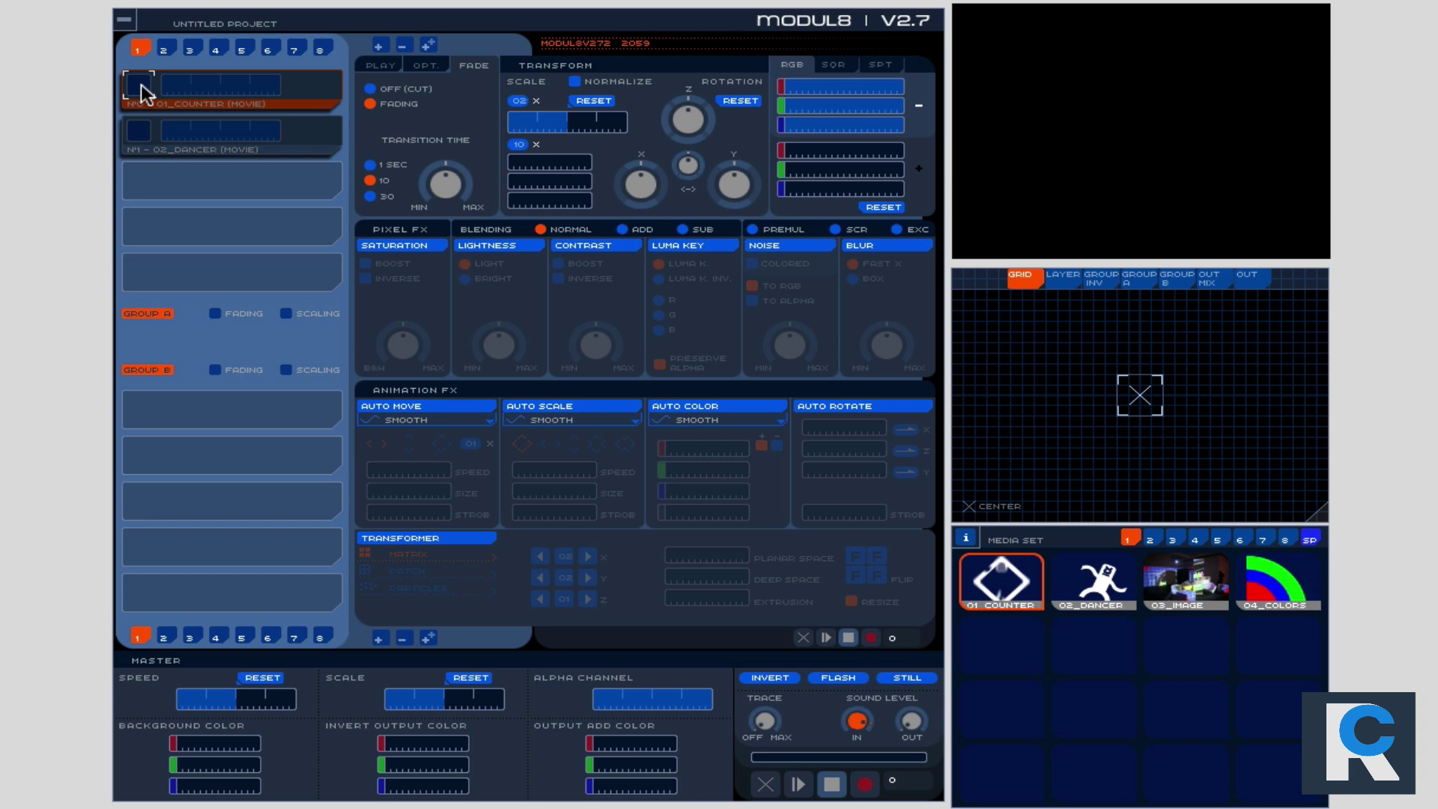
Turn the counter layer back on and set a 1-second fading layer transition
click(368, 88)
click(142, 91)
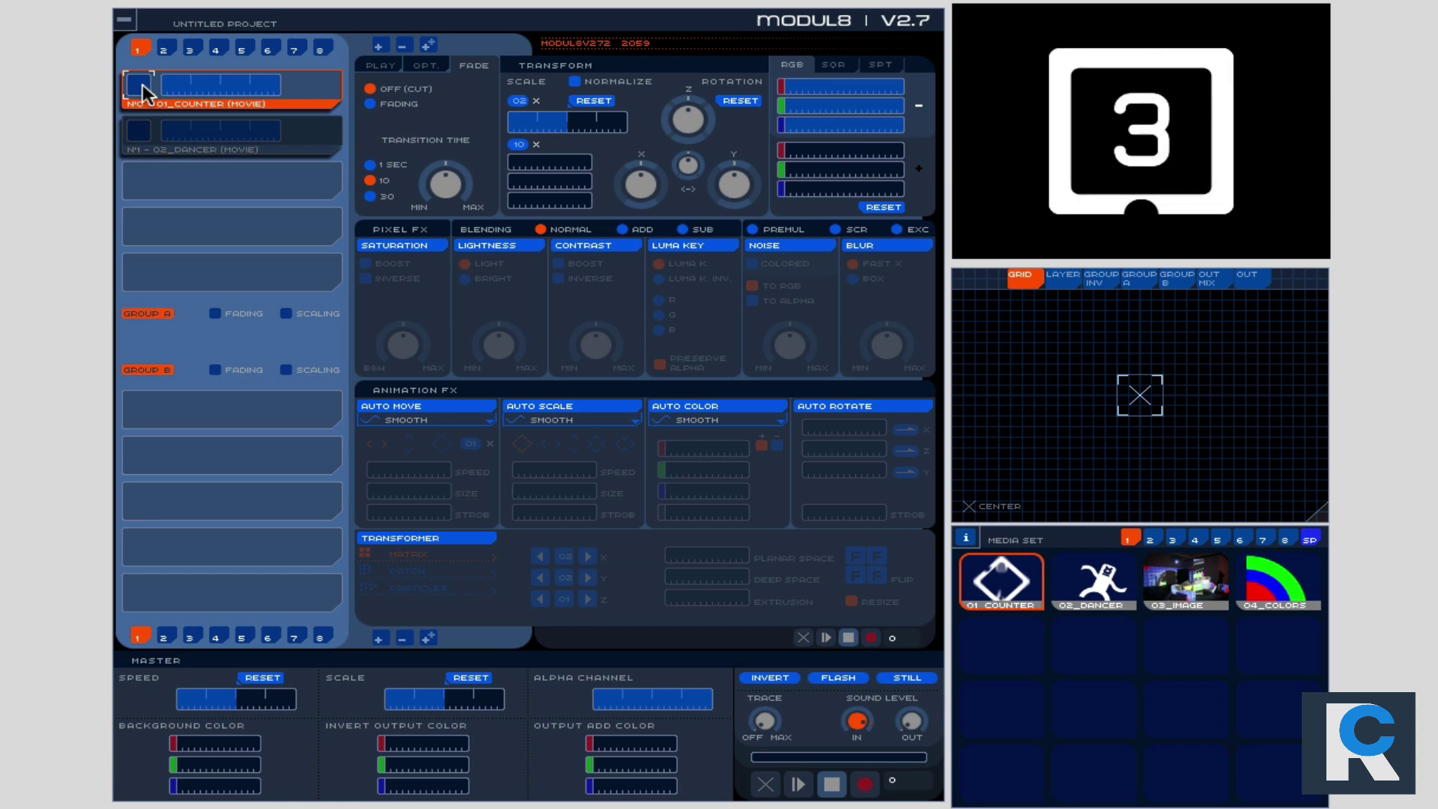
click(368, 164)
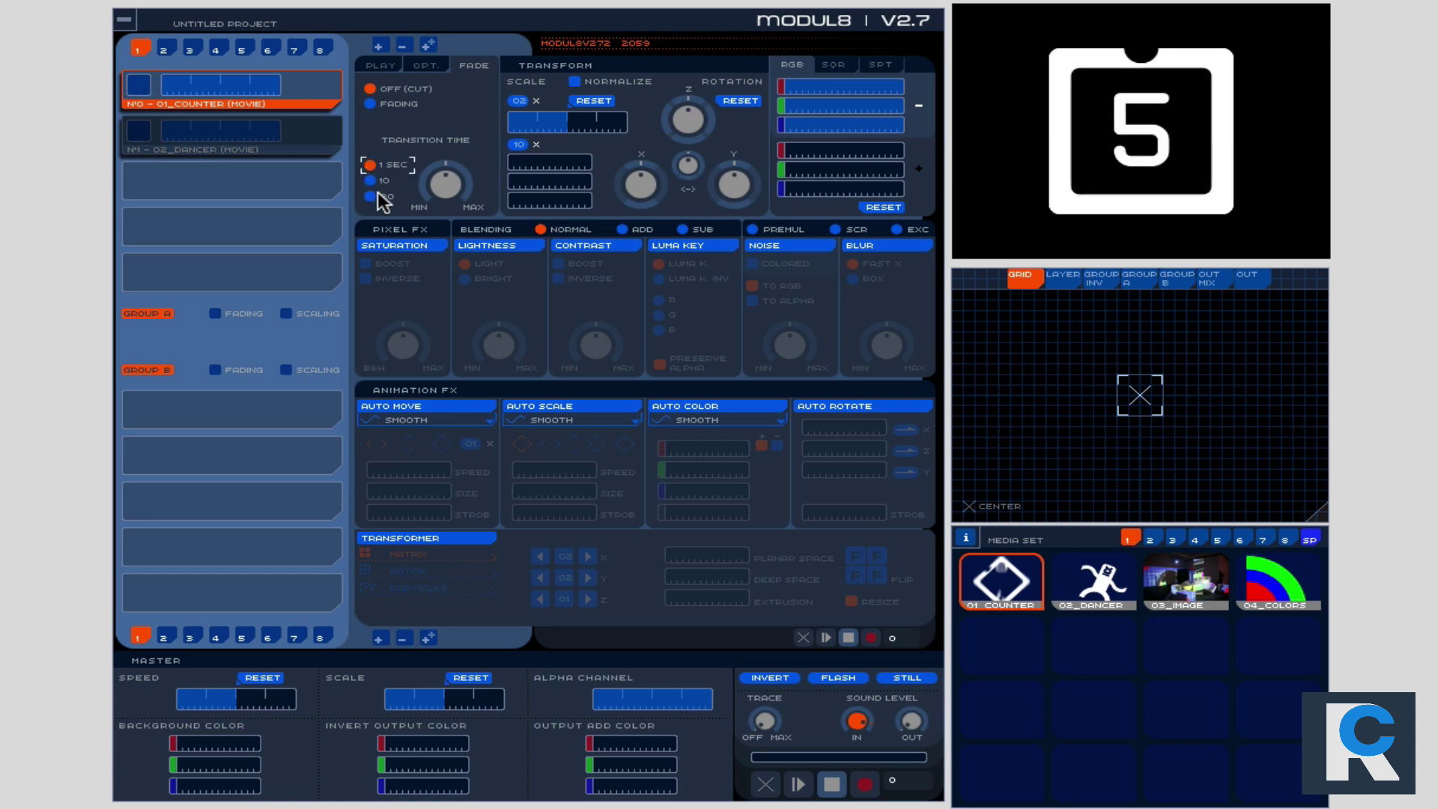
click(370, 104)
Fade the counter layer out and in twice to test it, then select it for editing
click(141, 87)
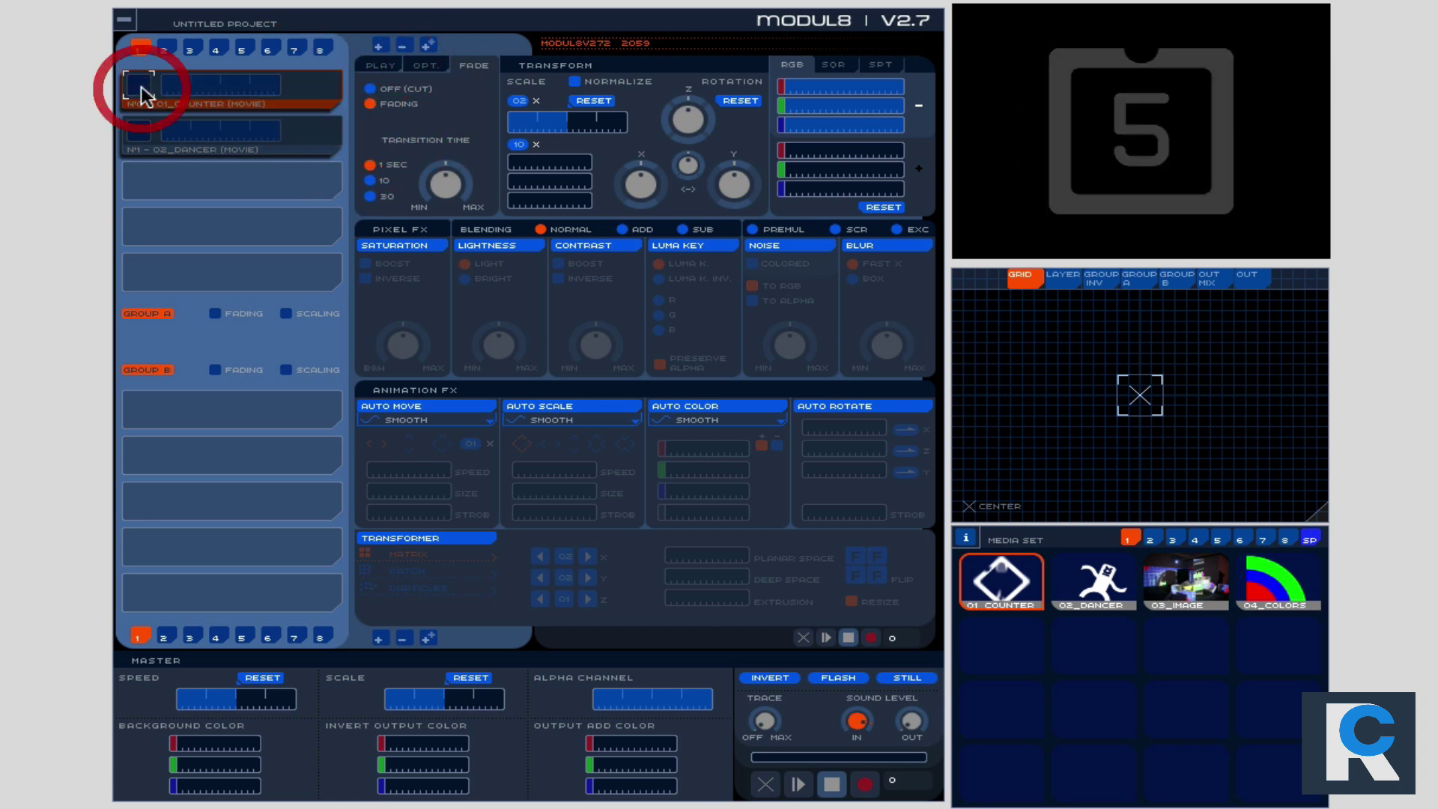
click(141, 85)
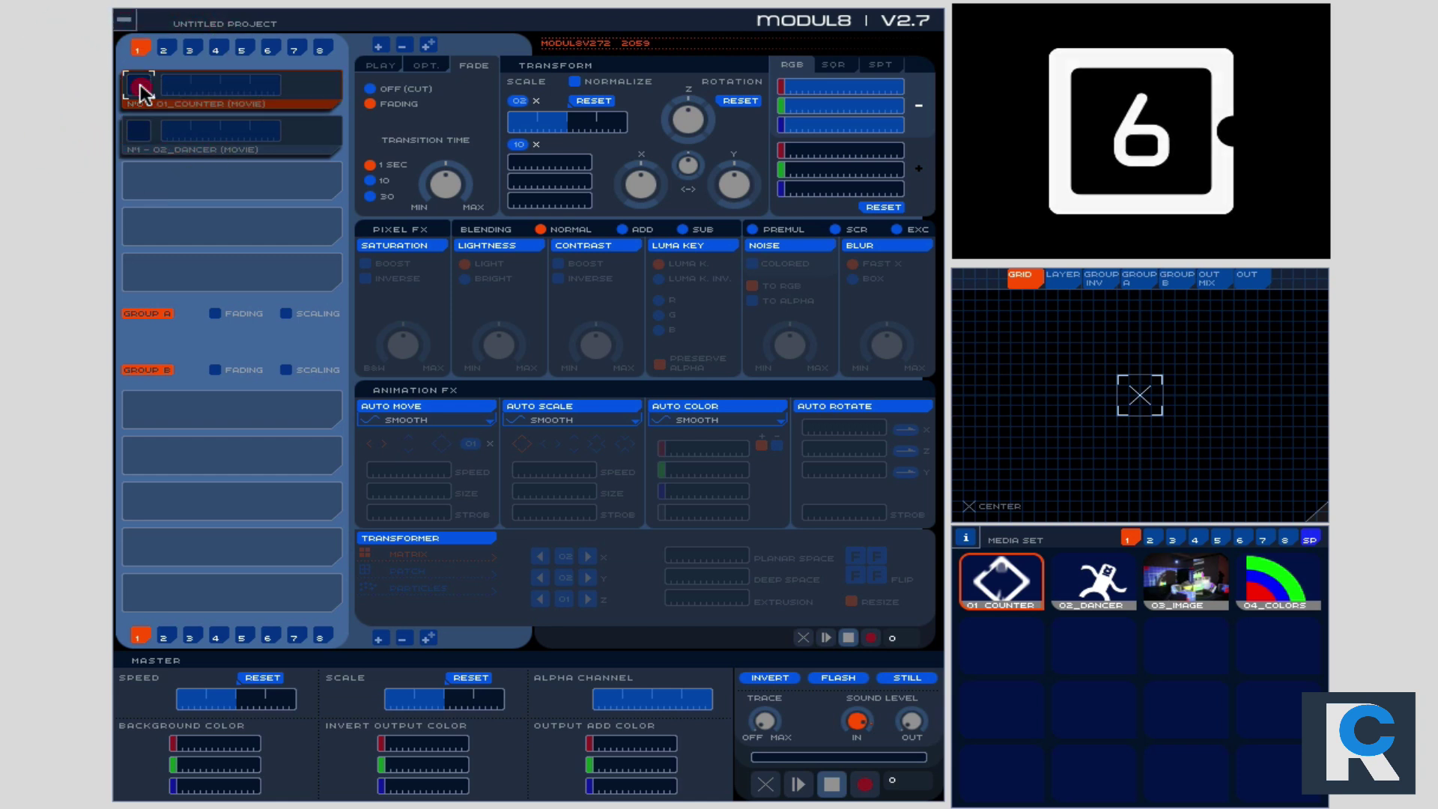
click(141, 85)
click(141, 85)
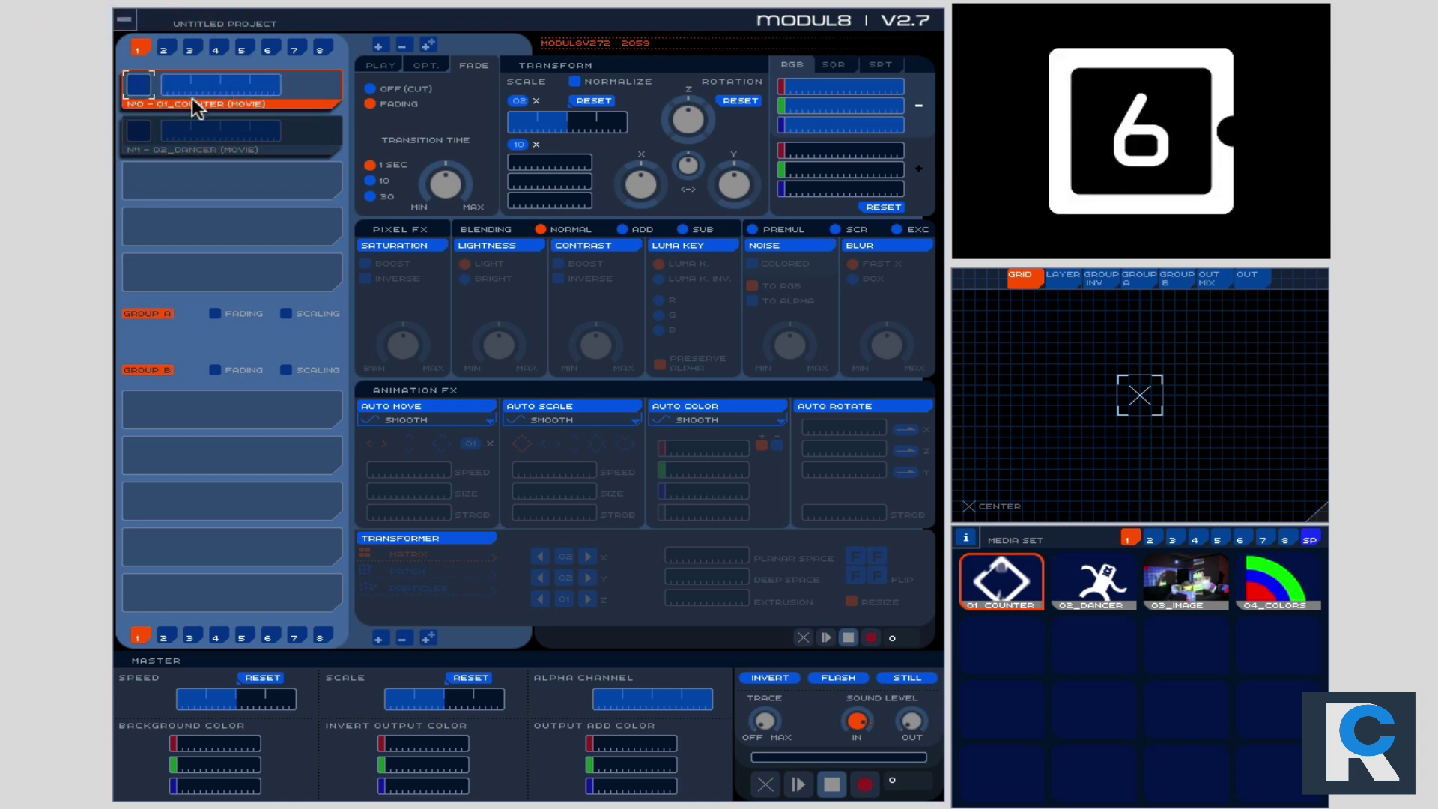
click(260, 86)
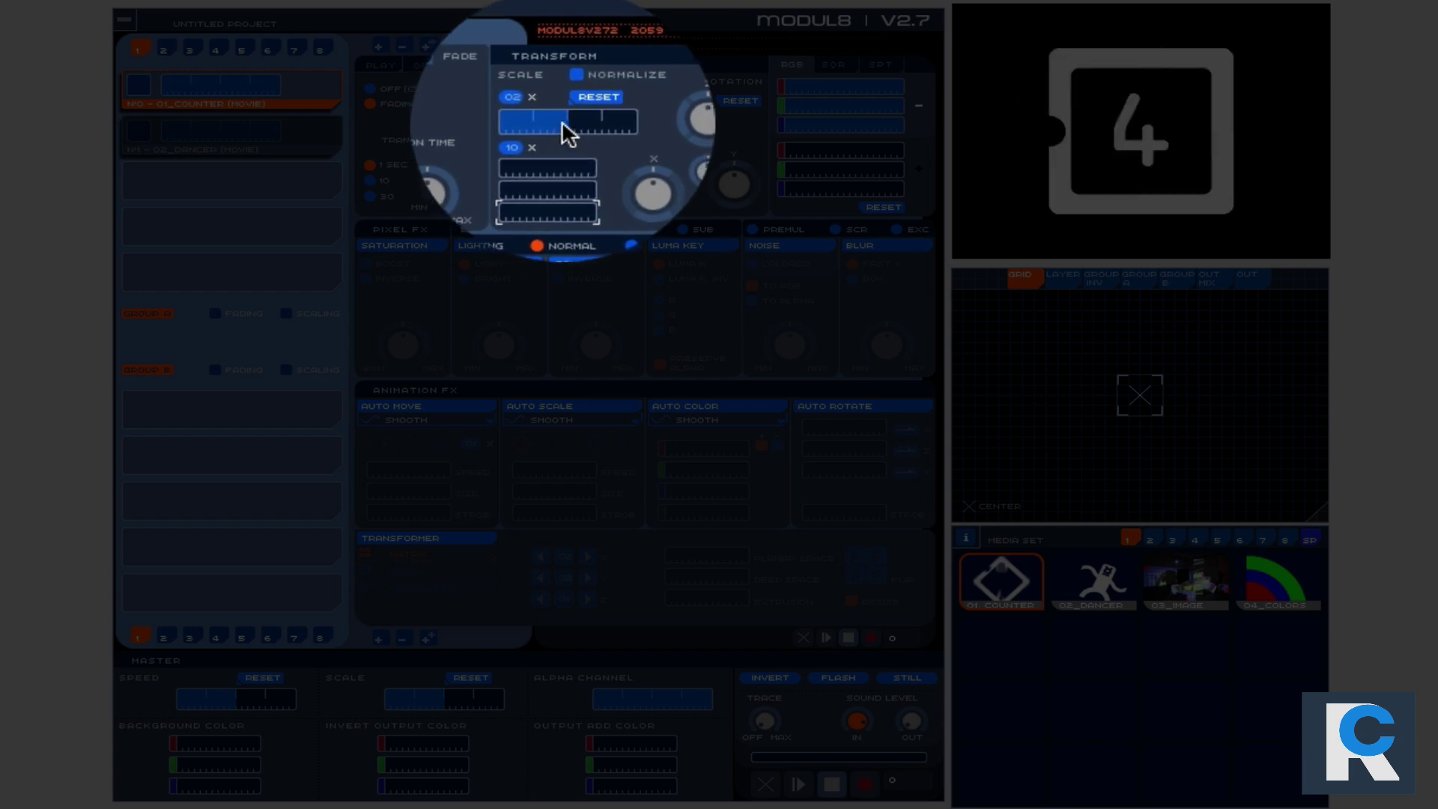
Enlarge the counter with the overall Transform Scale slider, then reset it to default size
click(560, 124)
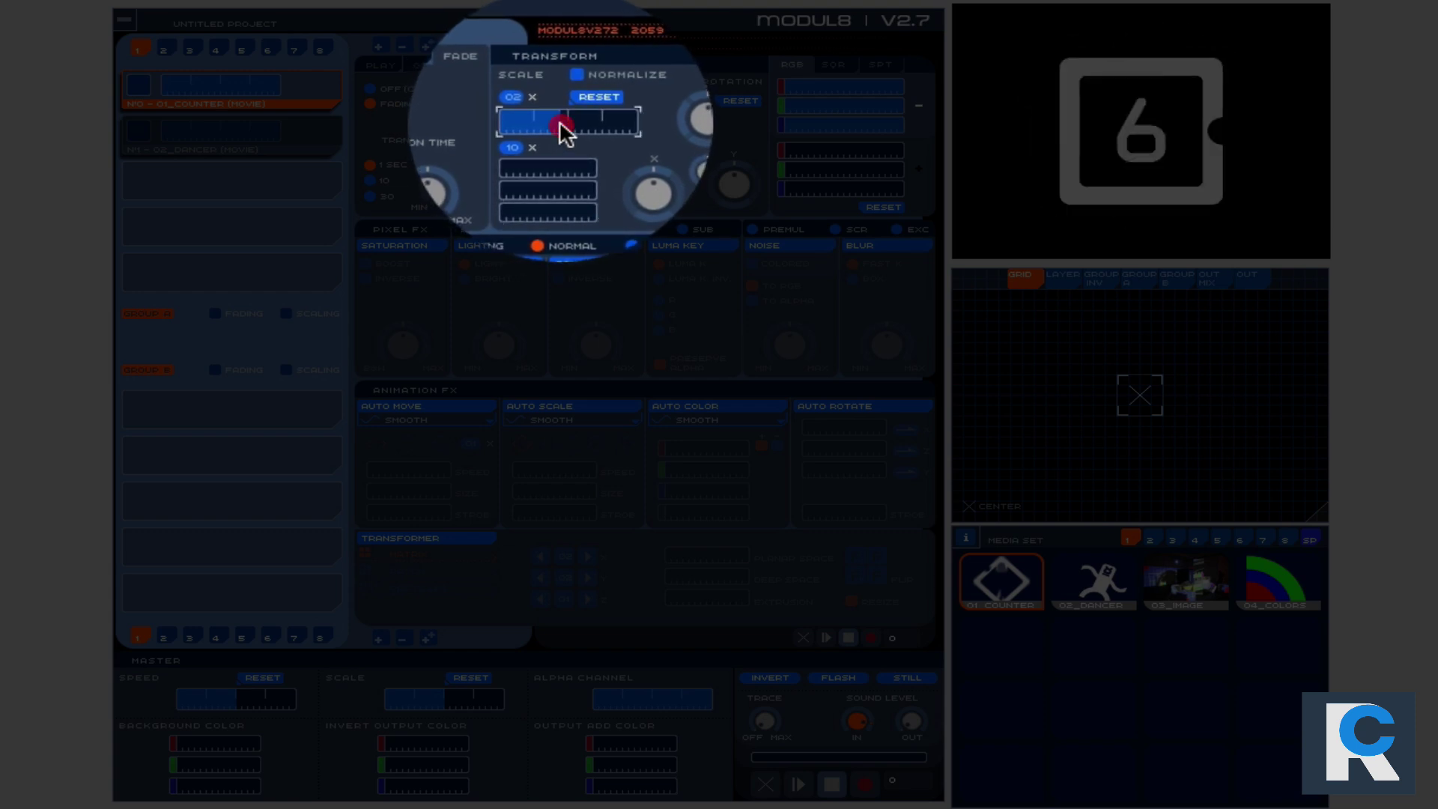
drag(560, 124, 597, 132)
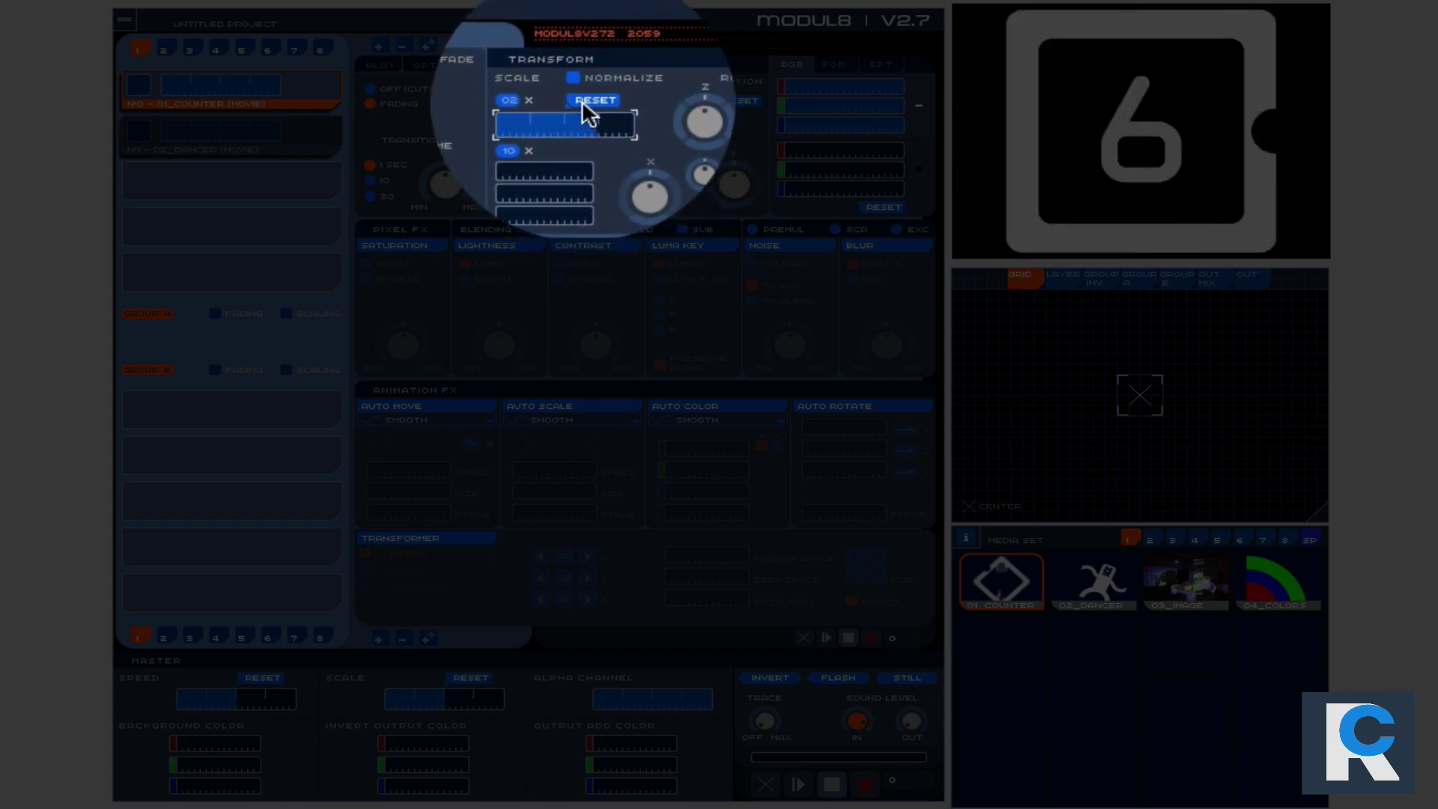
click(585, 105)
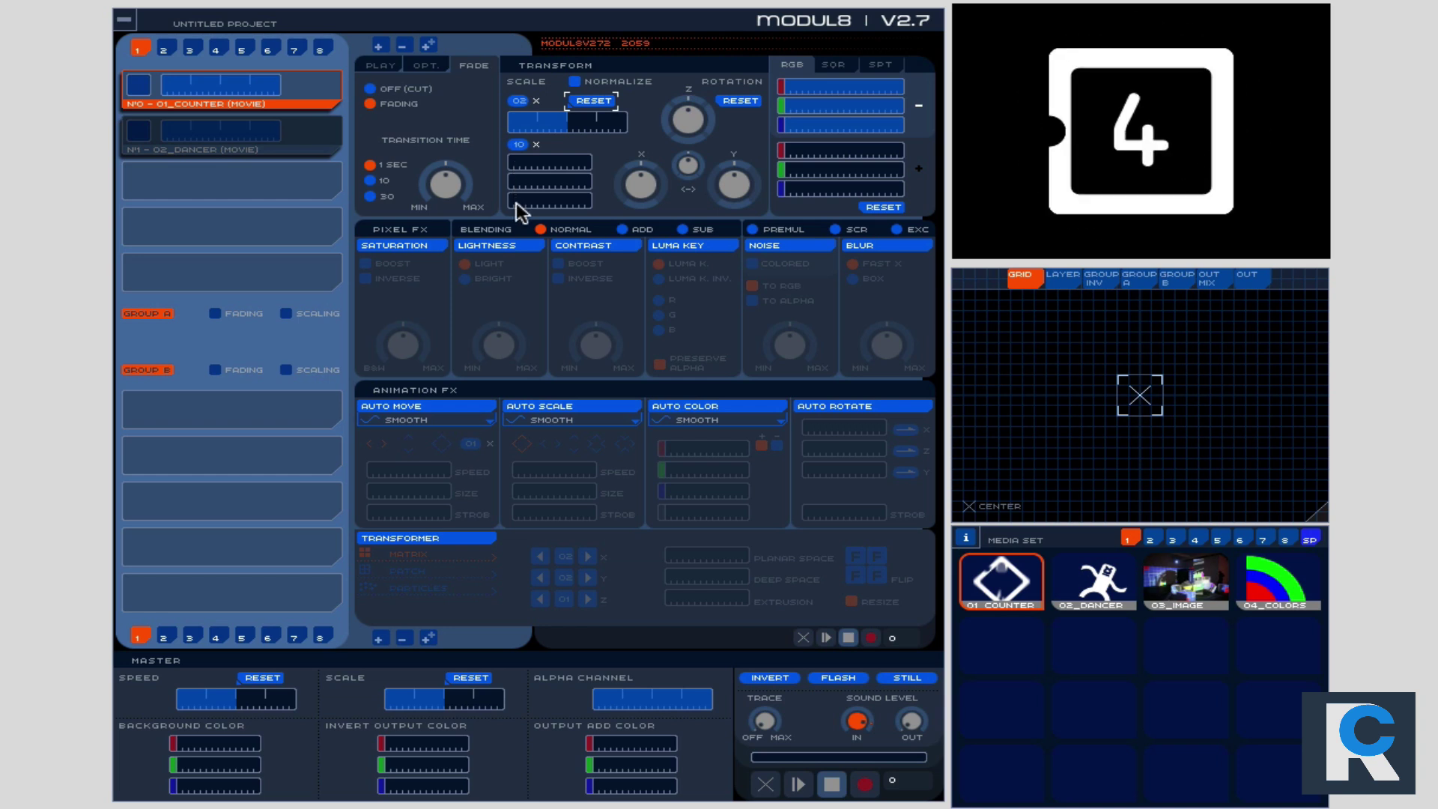
Stretch the counter with the second scale slider under 10 x, then restore its proportions
click(514, 163)
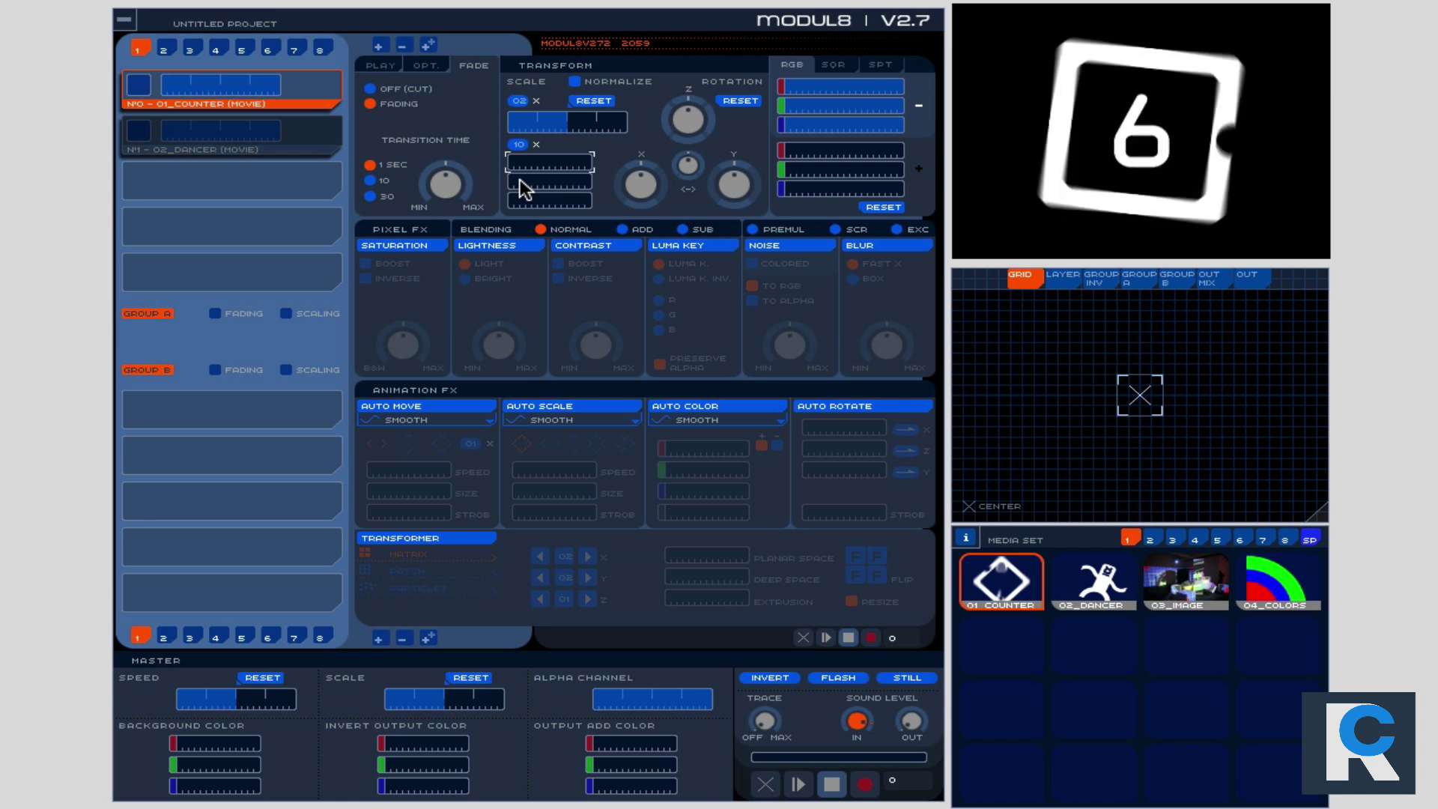
click(508, 180)
mouse_move(507, 182)
mouse_down()
mouse_move(600, 182)
mouse_move(546, 176)
mouse_up()
click(517, 182)
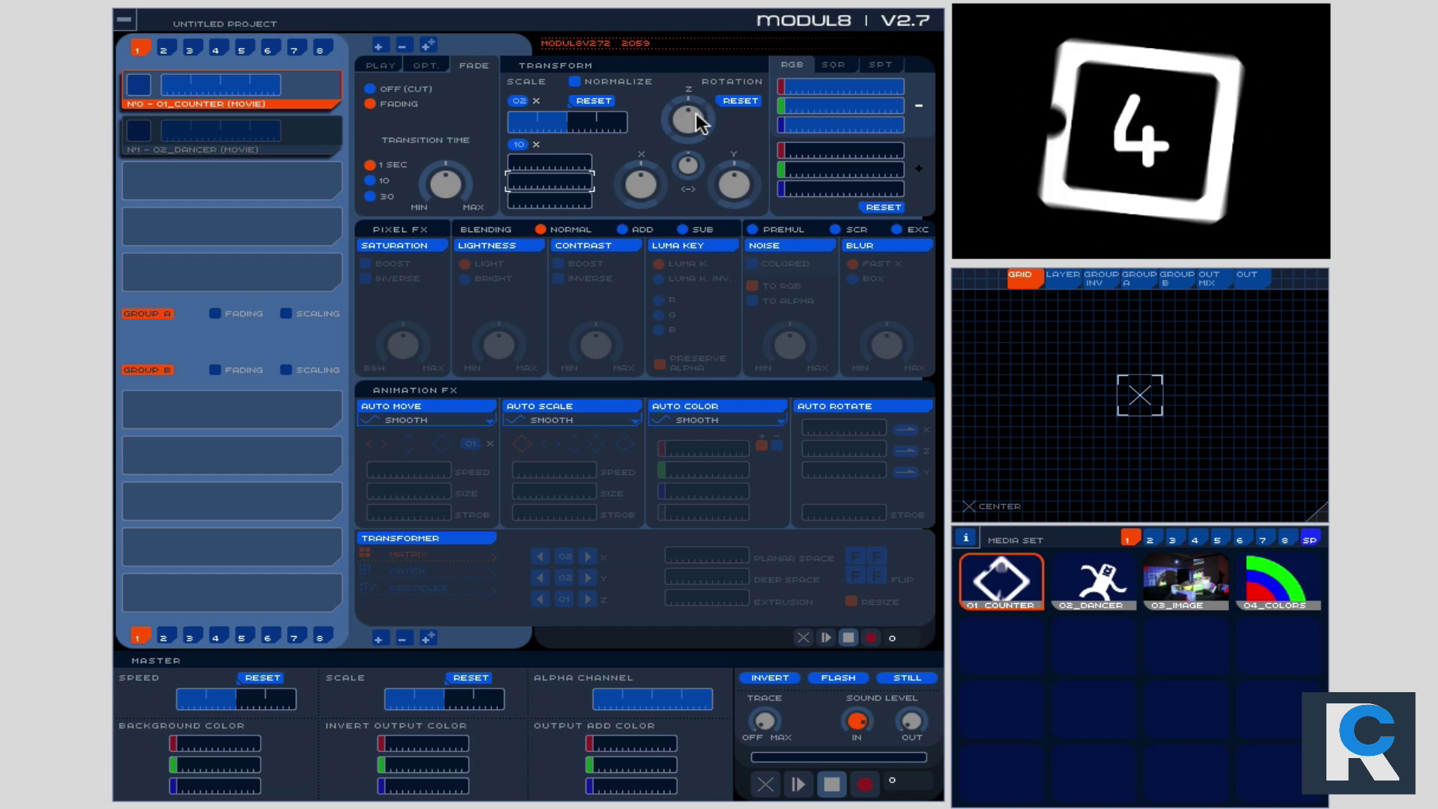
Hide the counter, show the 02_DANCER layer, and turn its Z, Y and X rotation knobs
click(137, 90)
click(136, 130)
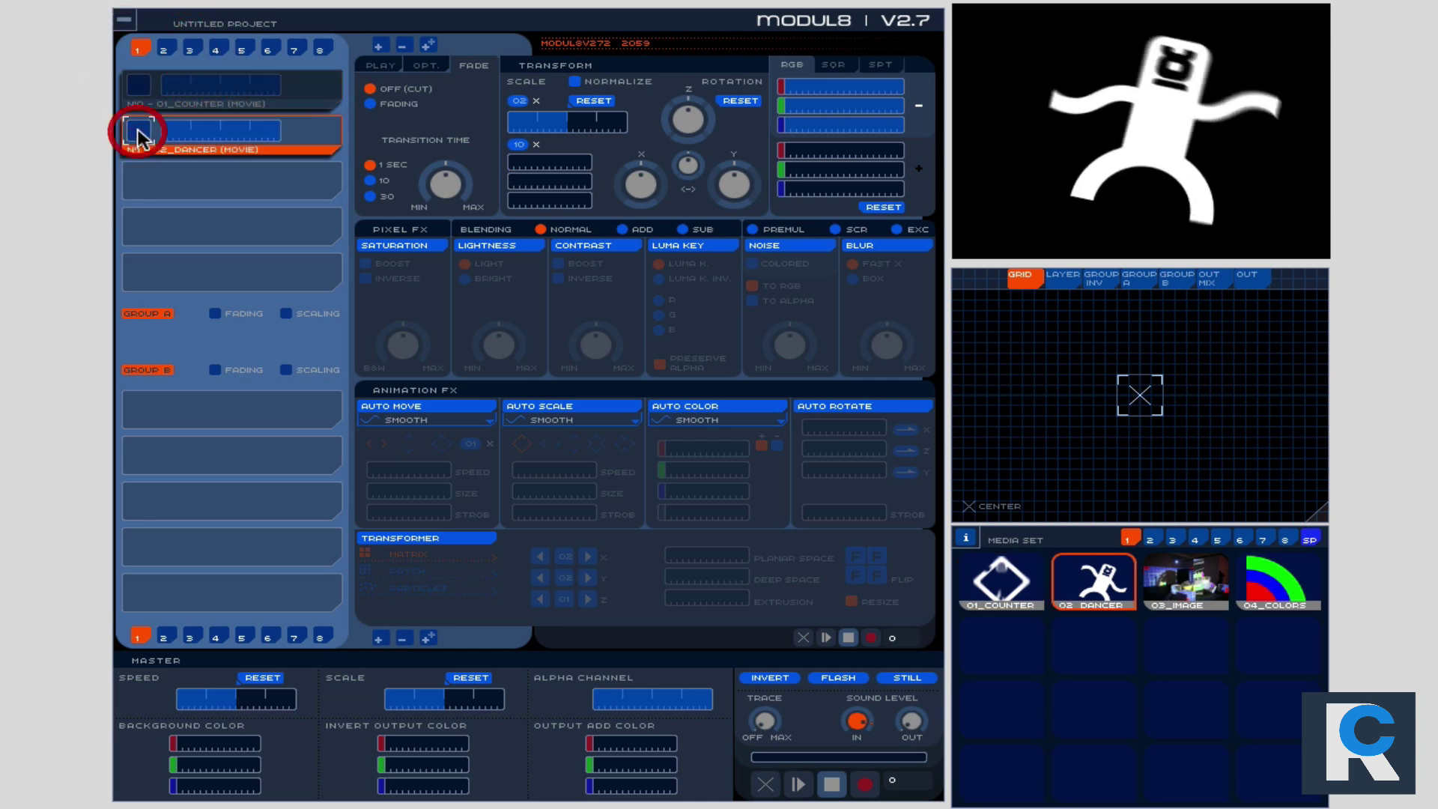
click(686, 110)
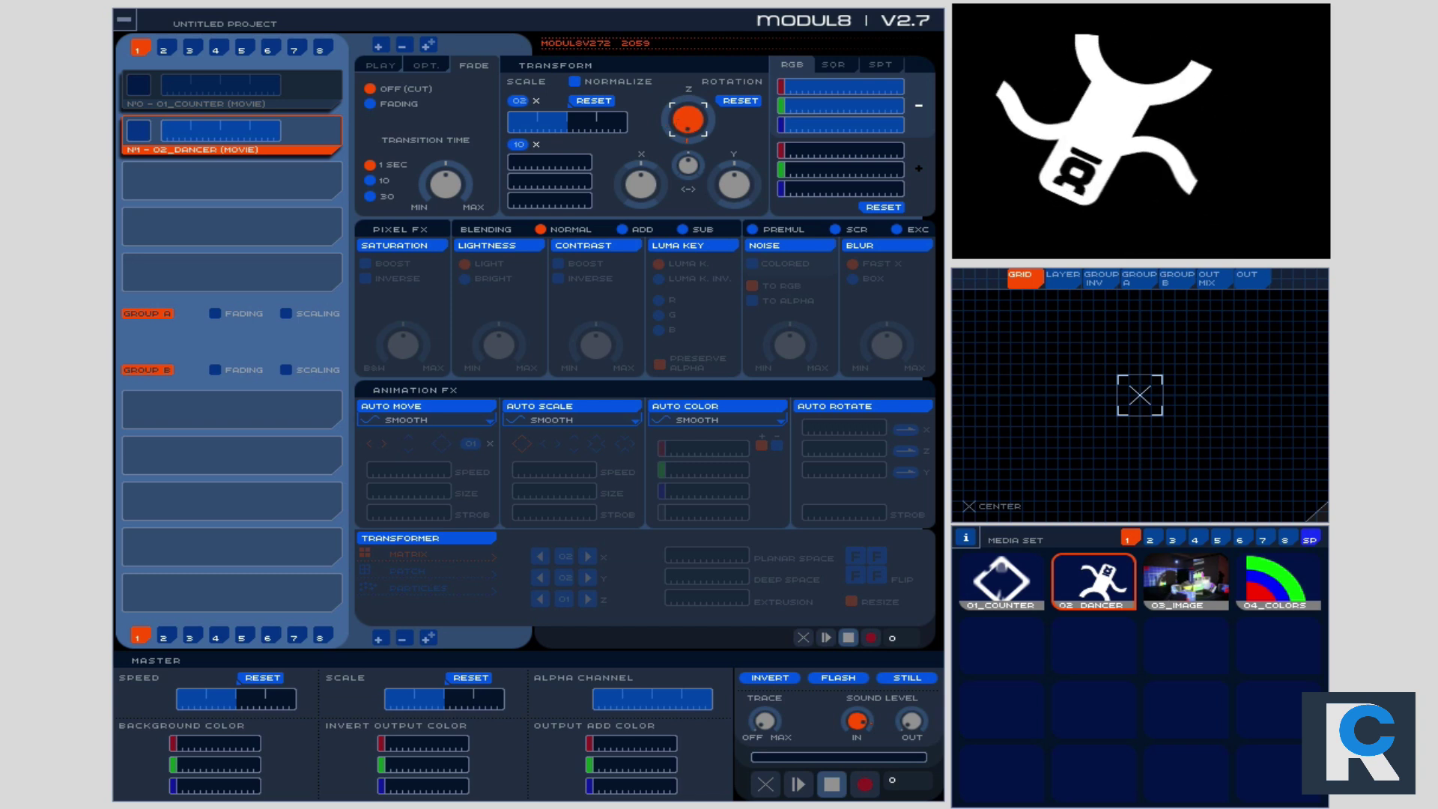
drag(687, 118, 754, 199)
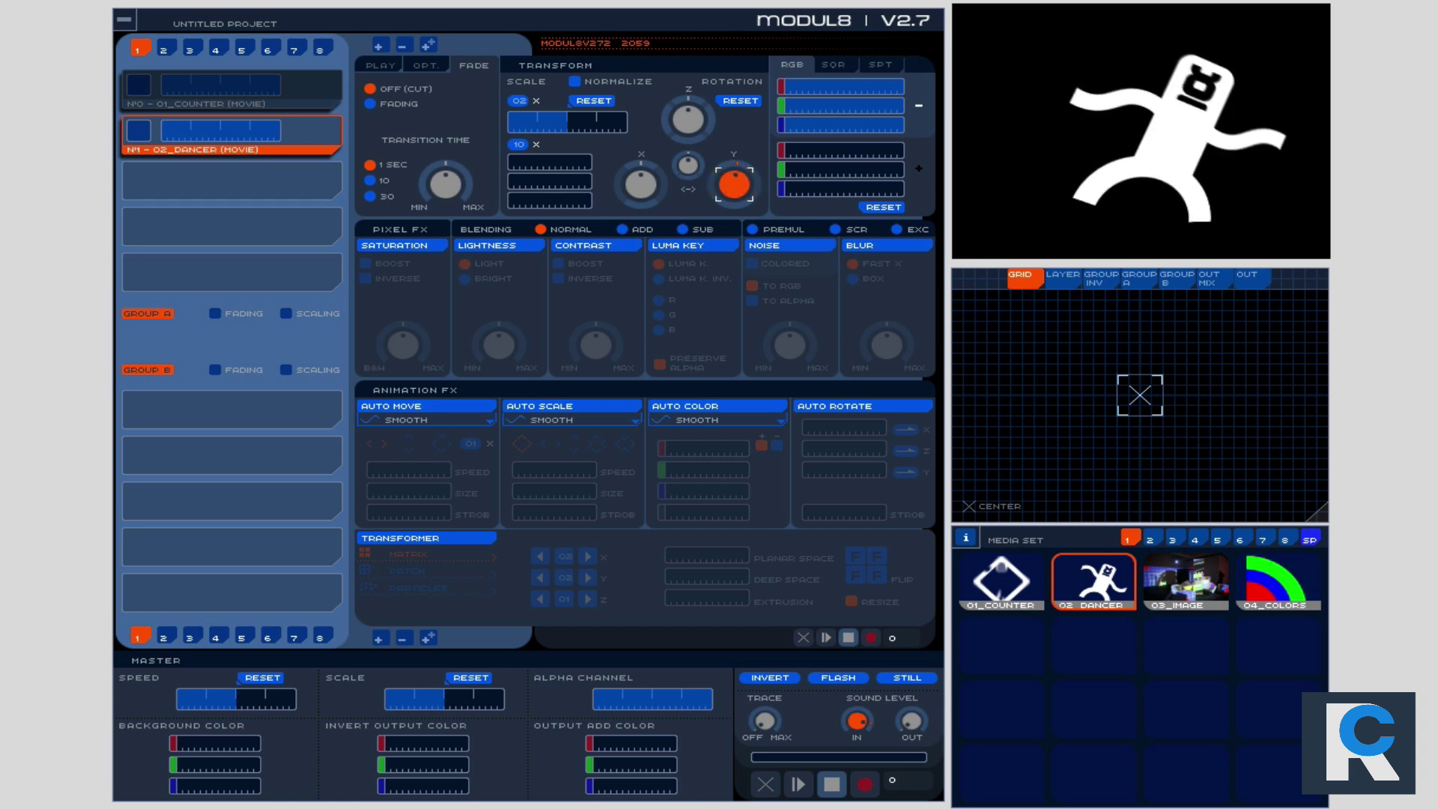
drag(754, 199, 754, 199)
drag(640, 184, 641, 183)
drag(740, 178, 742, 183)
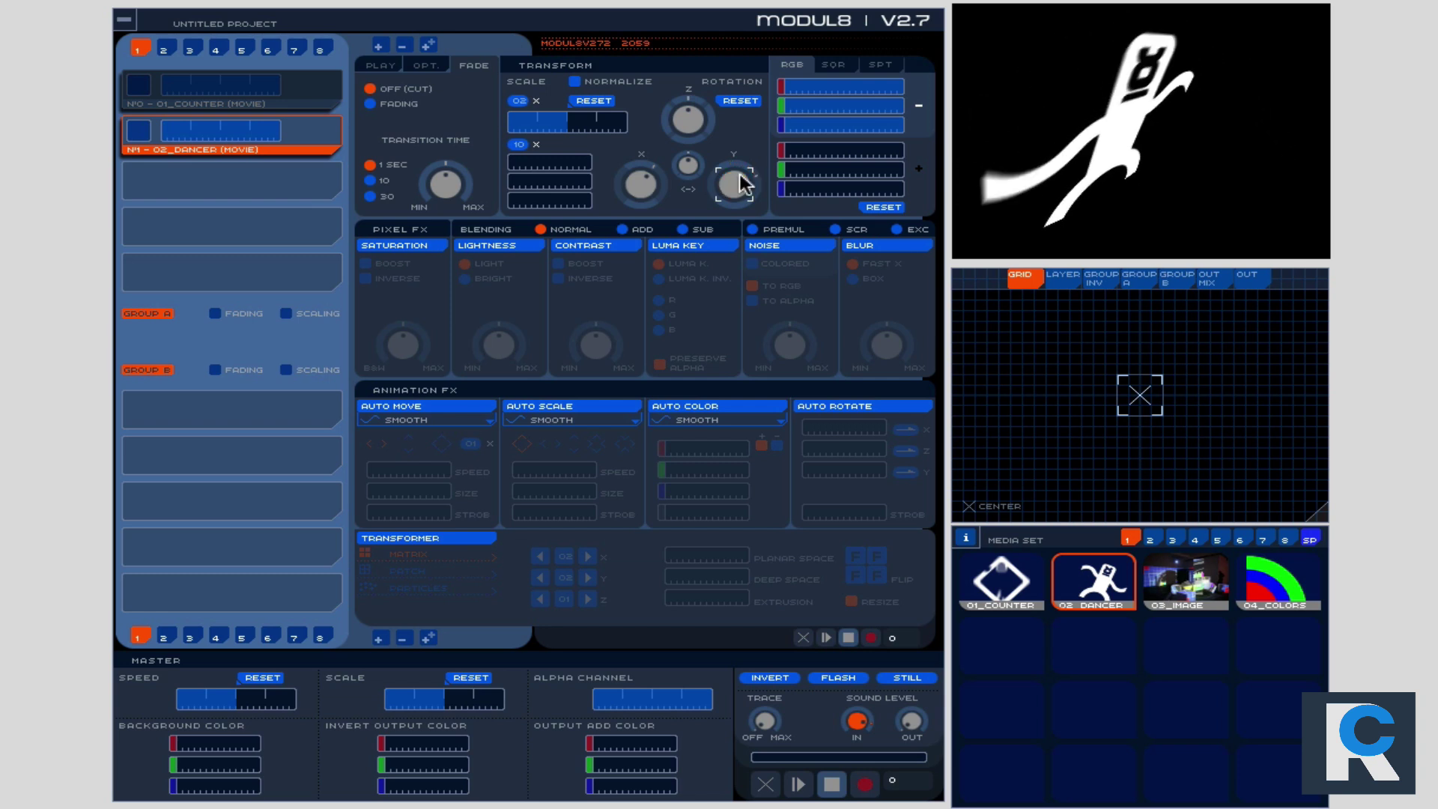
Turn the dancer's centre rotation knob further, then use Rotation RESET to make it upright
click(692, 167)
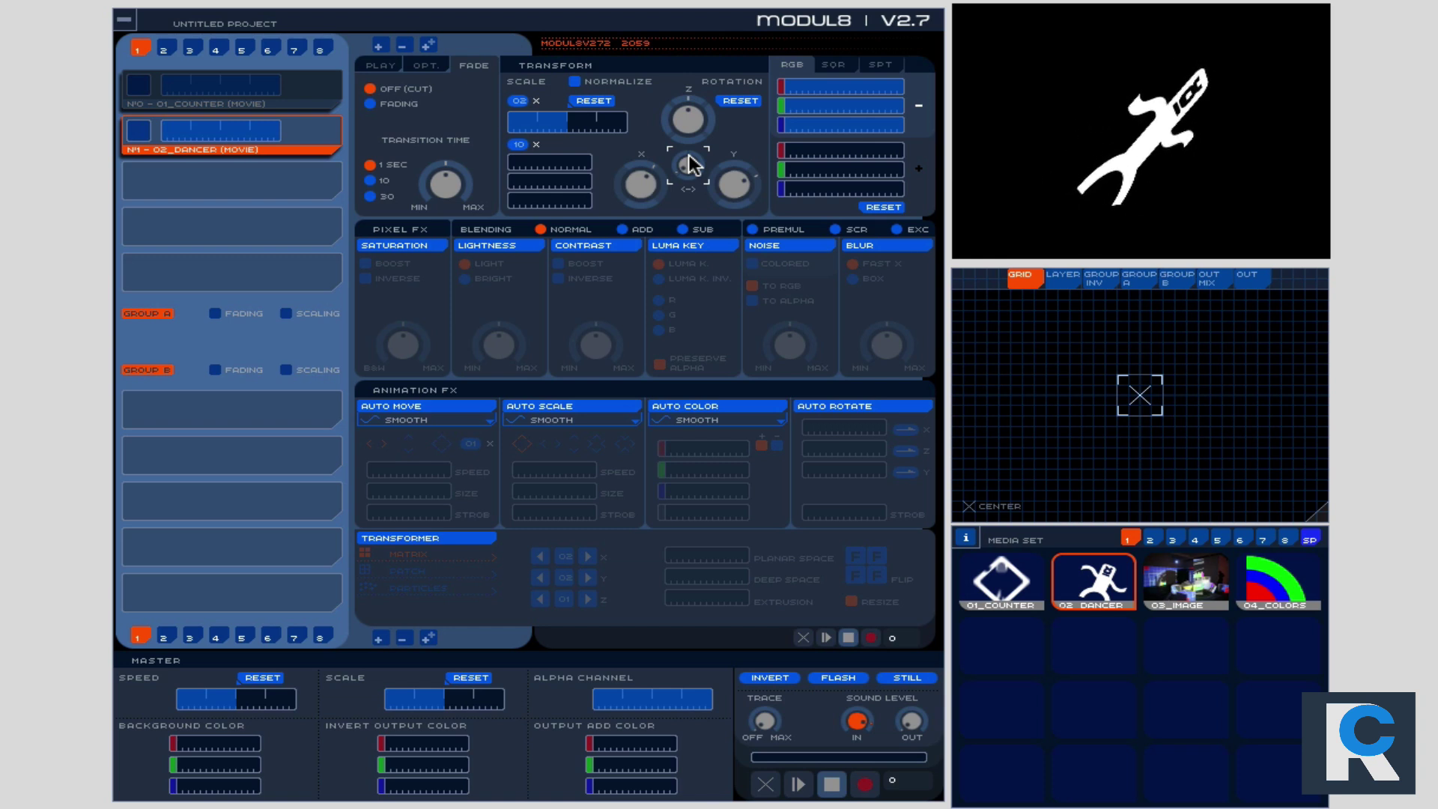
click(738, 100)
click(591, 100)
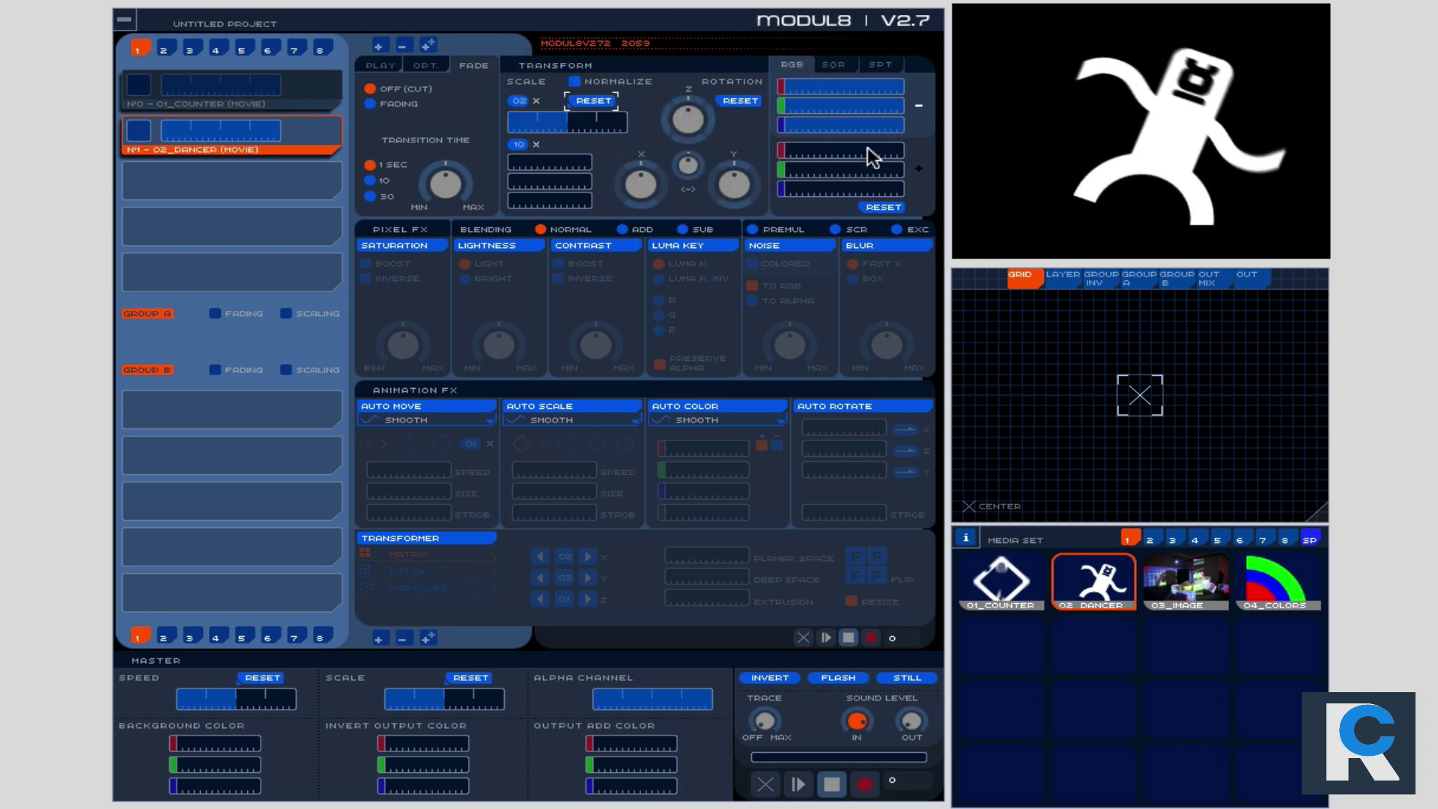
Load 04_COLORS into the second layer and test the red RGB slider by lowering then restoring red
click(1302, 581)
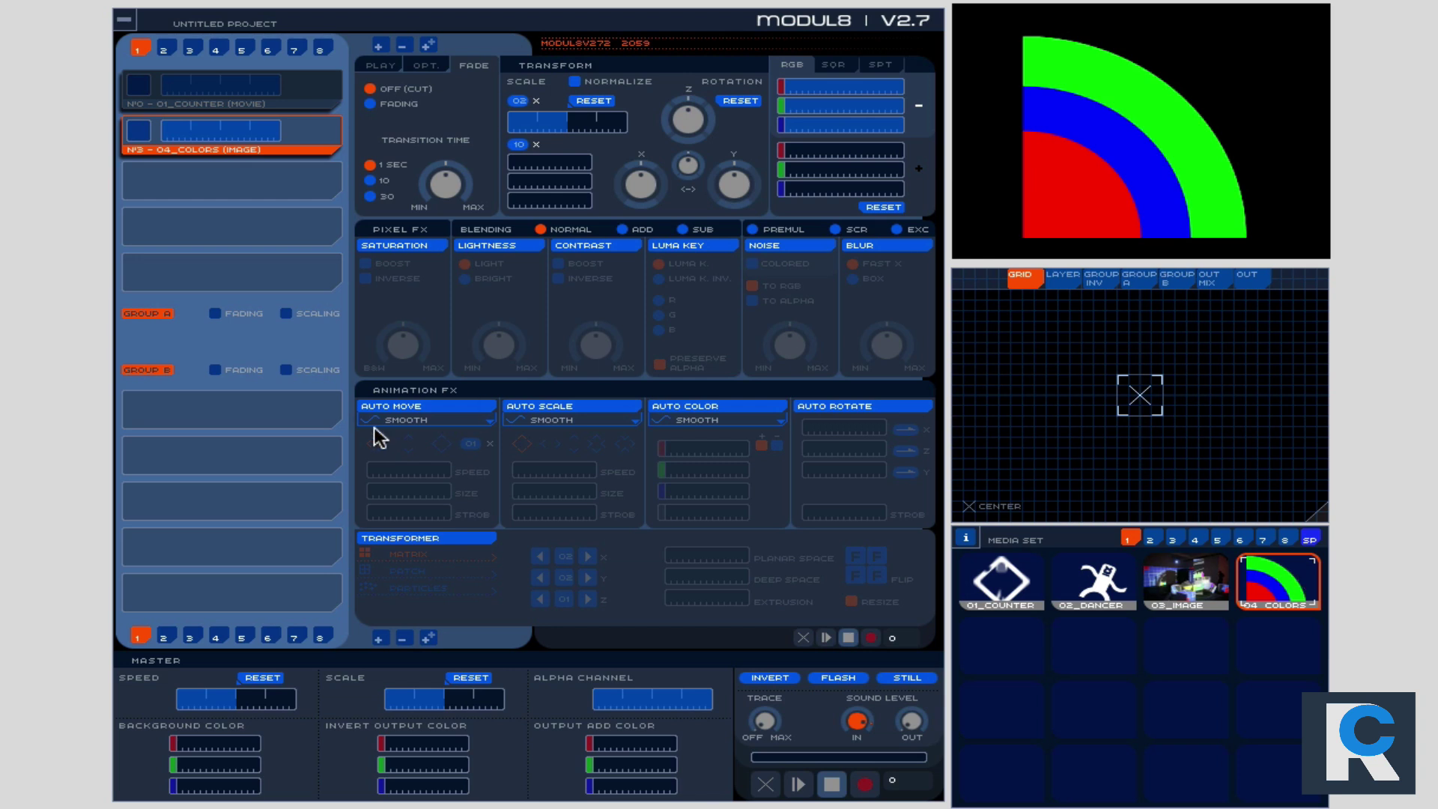
click(926, 165)
drag(899, 91, 926, 121)
click(905, 103)
drag(799, 149, 893, 151)
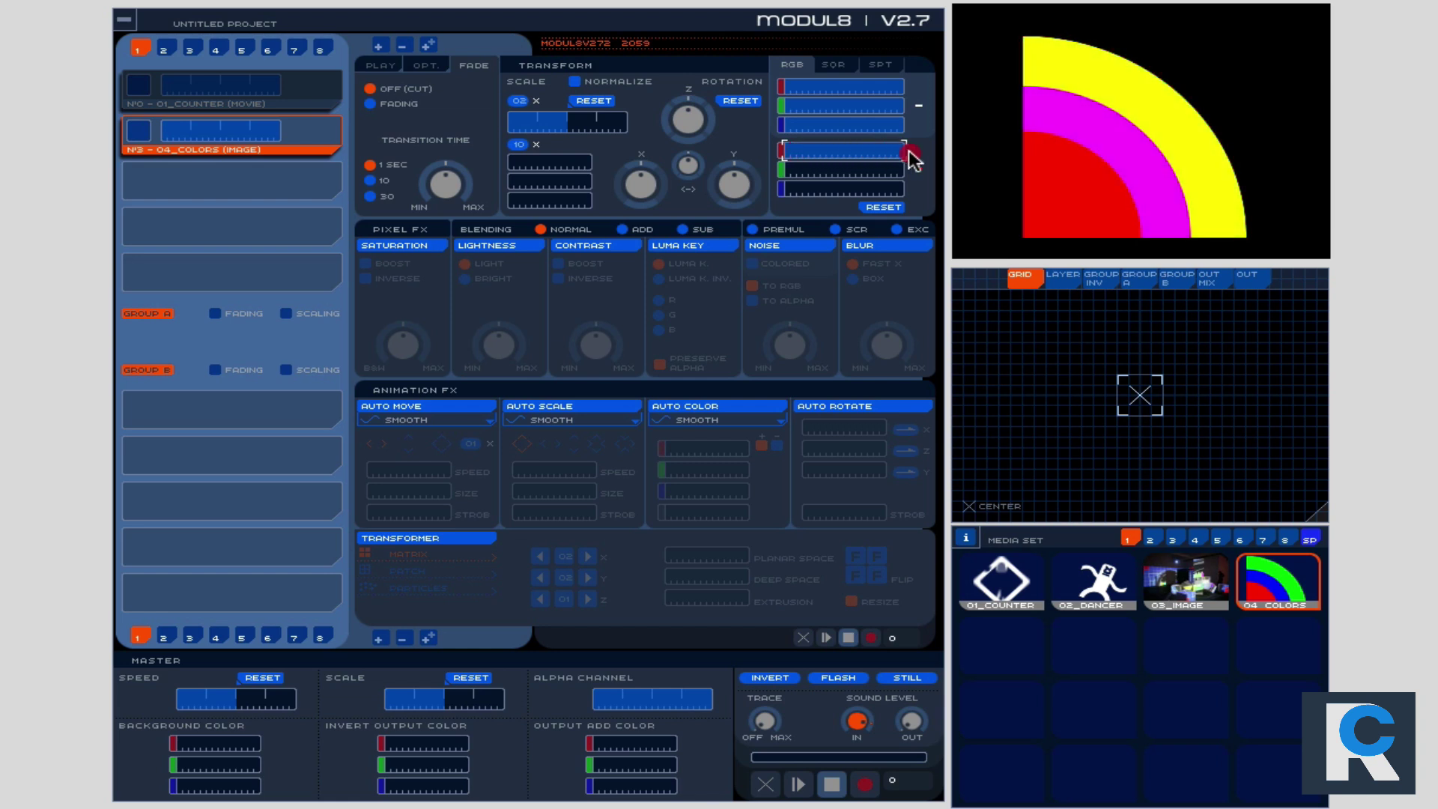
drag(908, 148, 908, 150)
drag(800, 172, 911, 169)
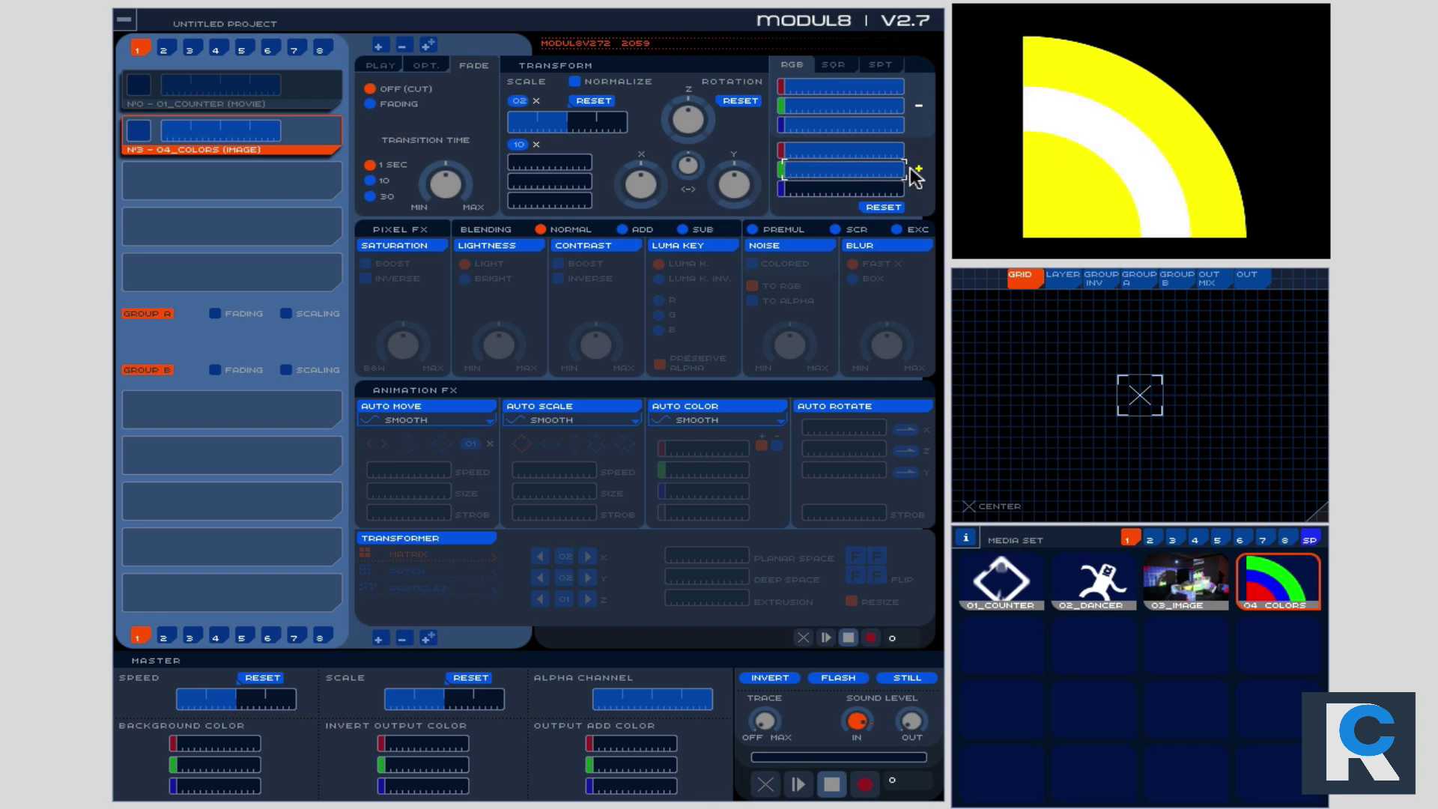
drag(796, 192, 911, 183)
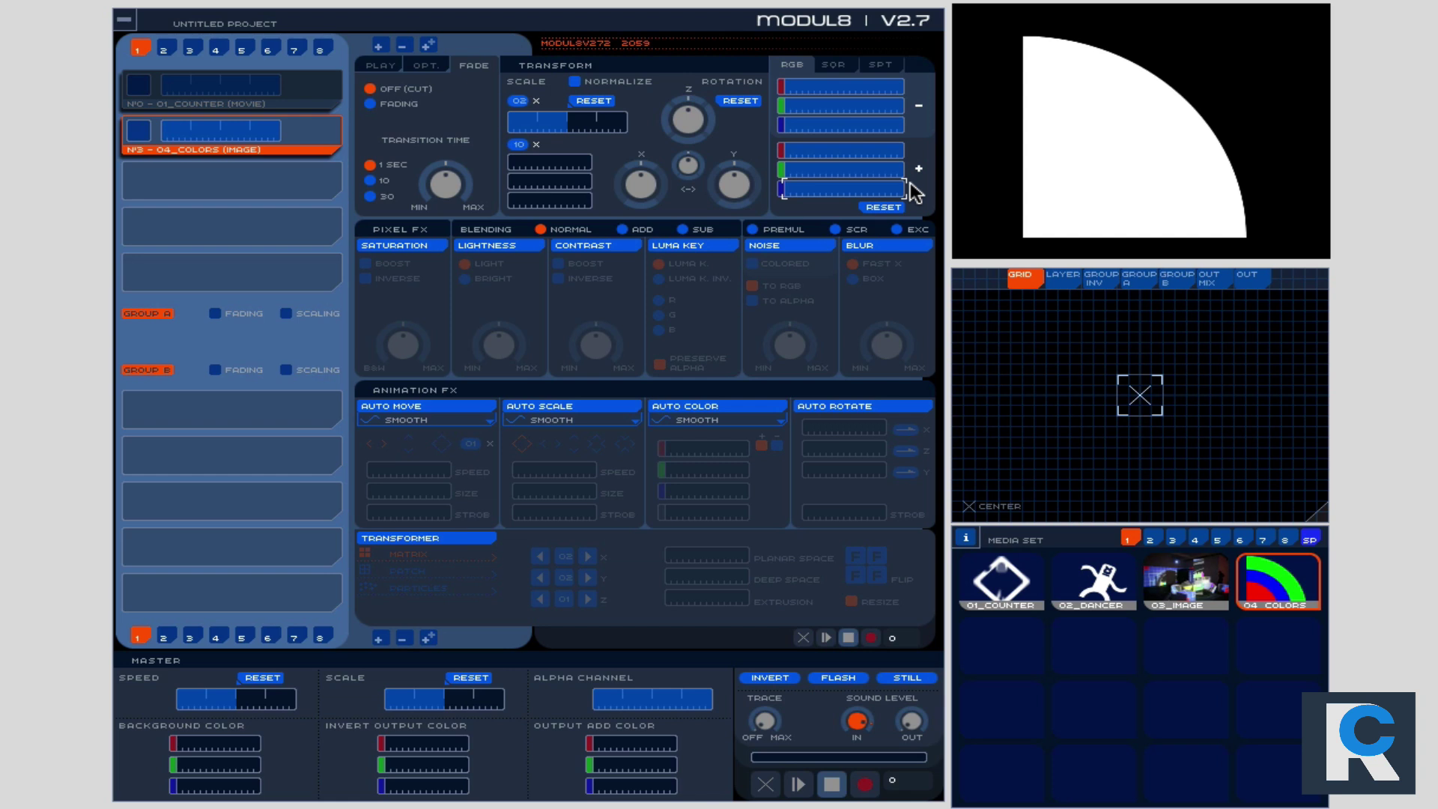
drag(913, 191, 642, 180)
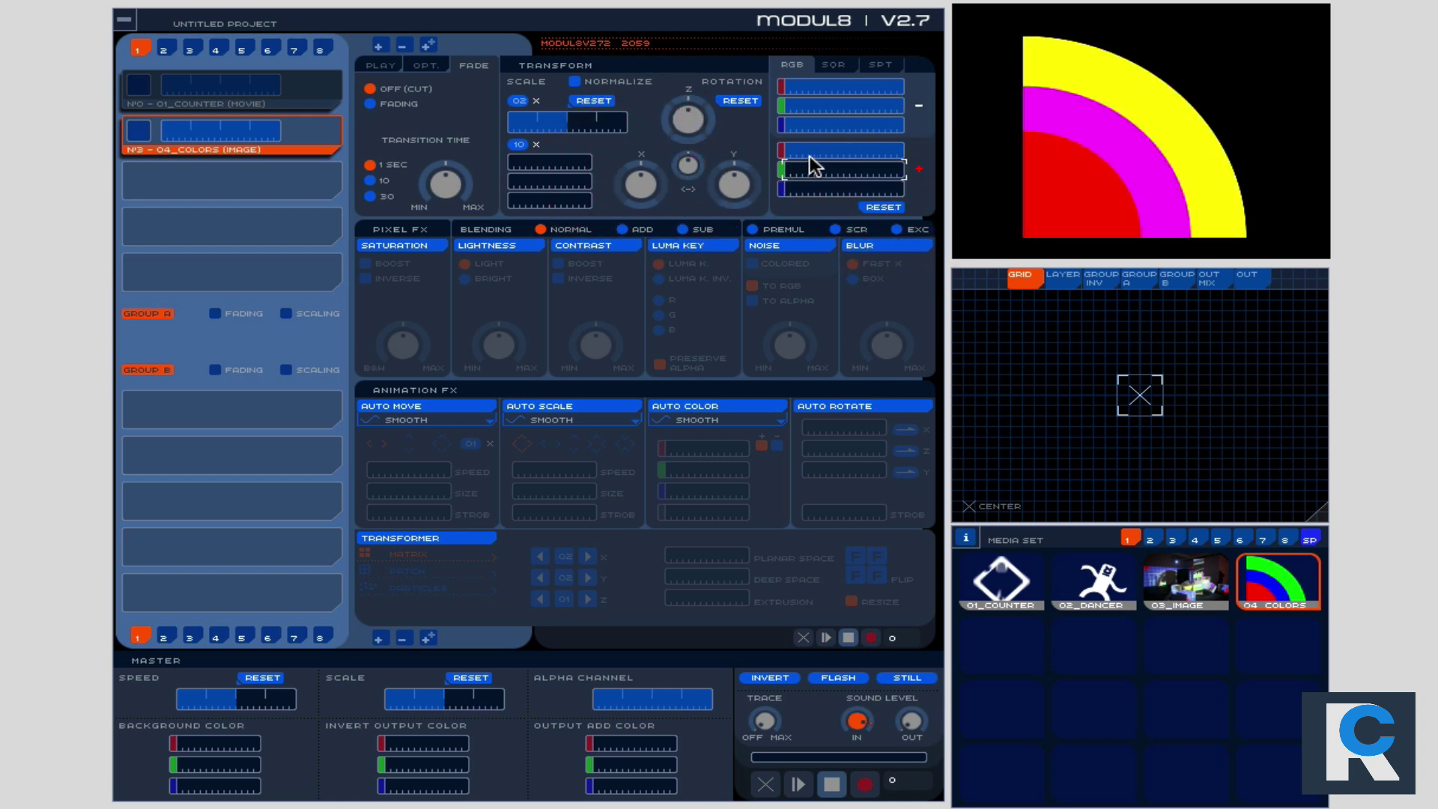
drag(818, 153, 738, 152)
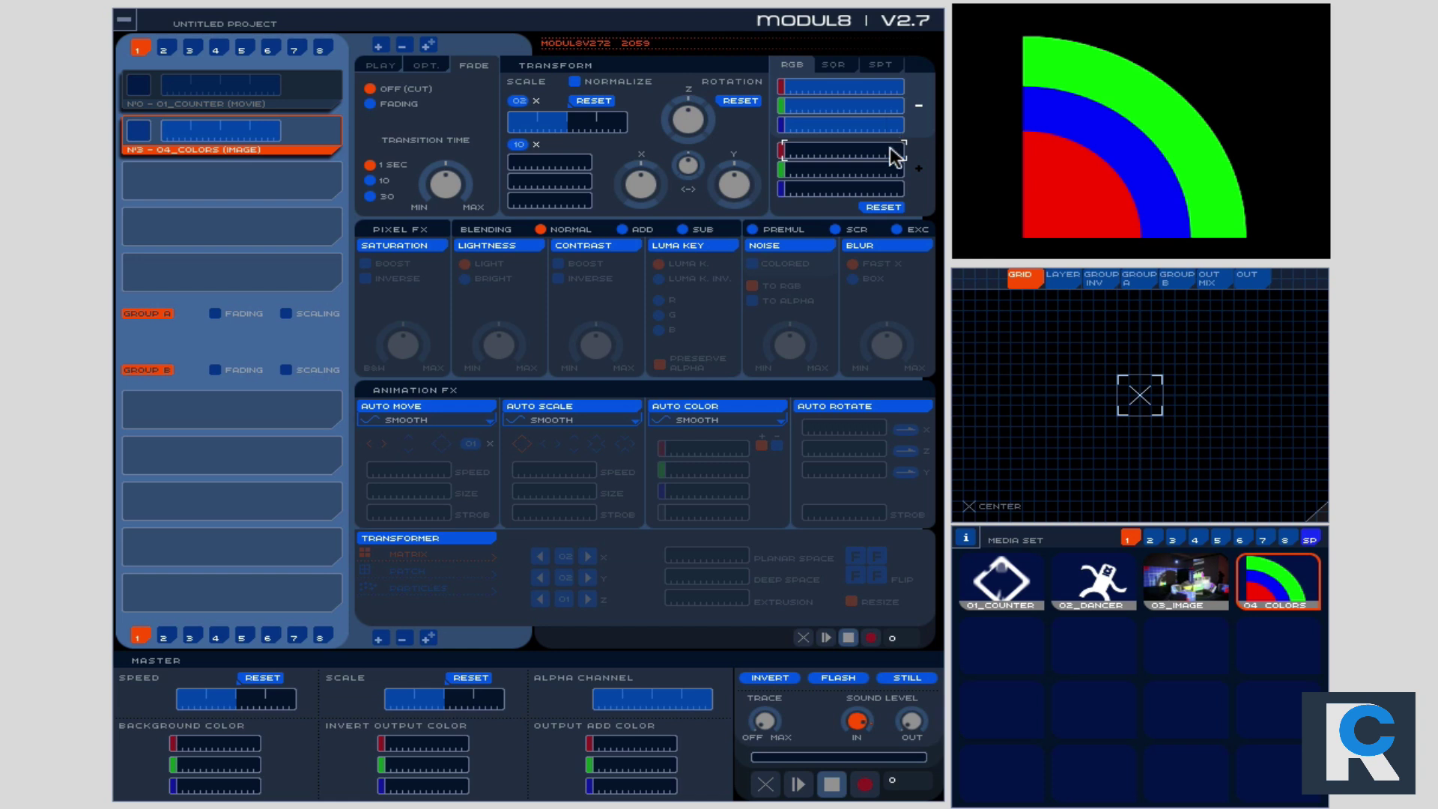
click(831, 65)
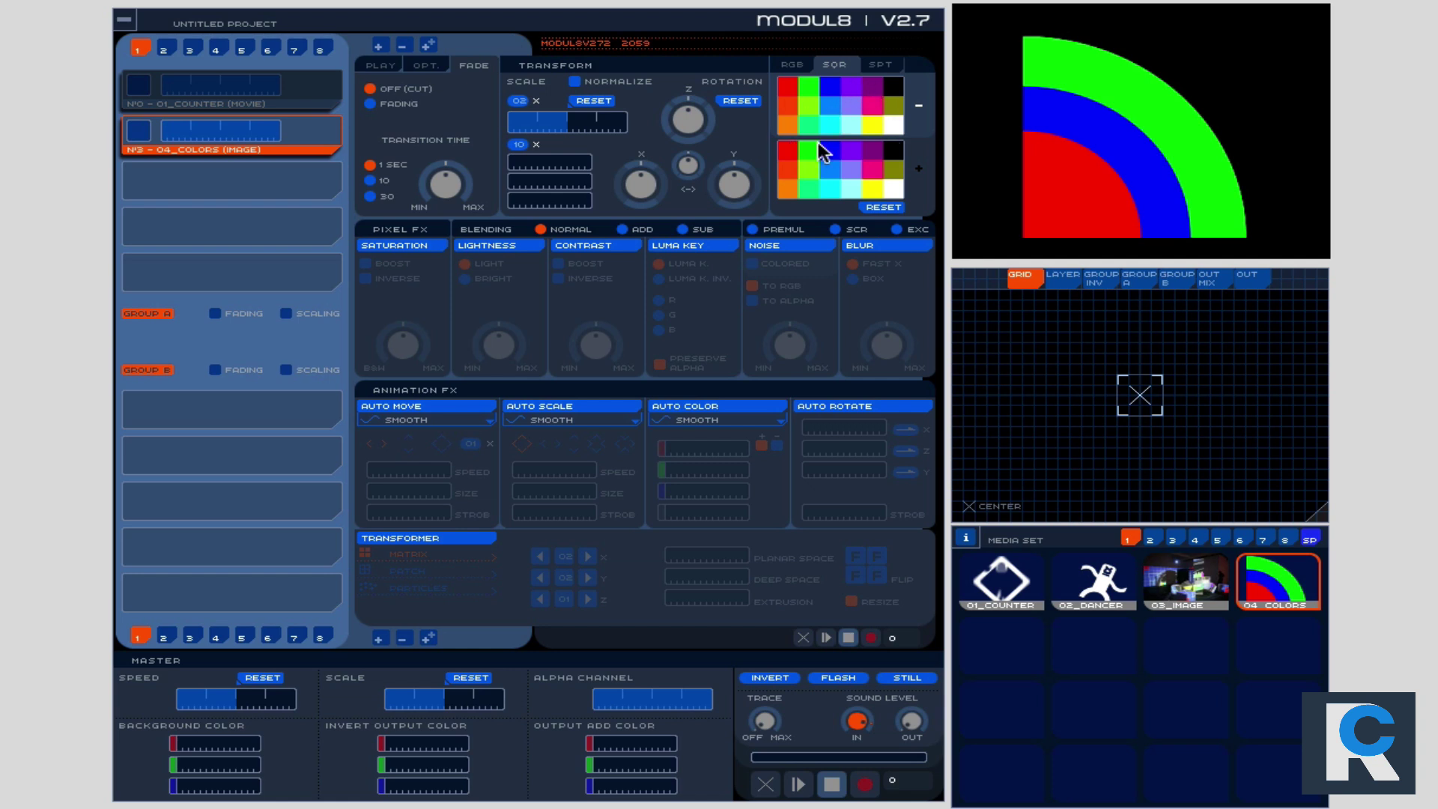
click(818, 90)
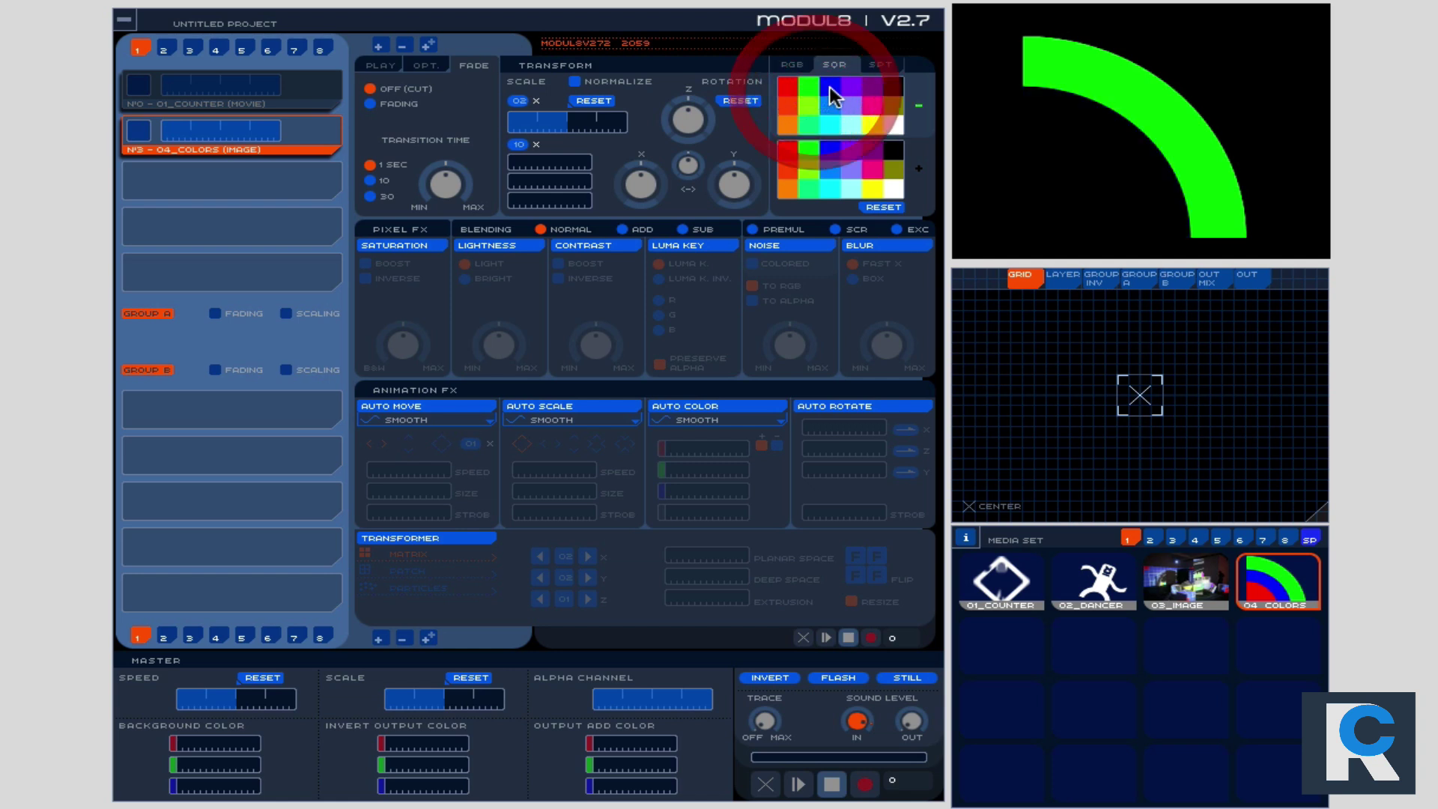
click(830, 89)
click(833, 106)
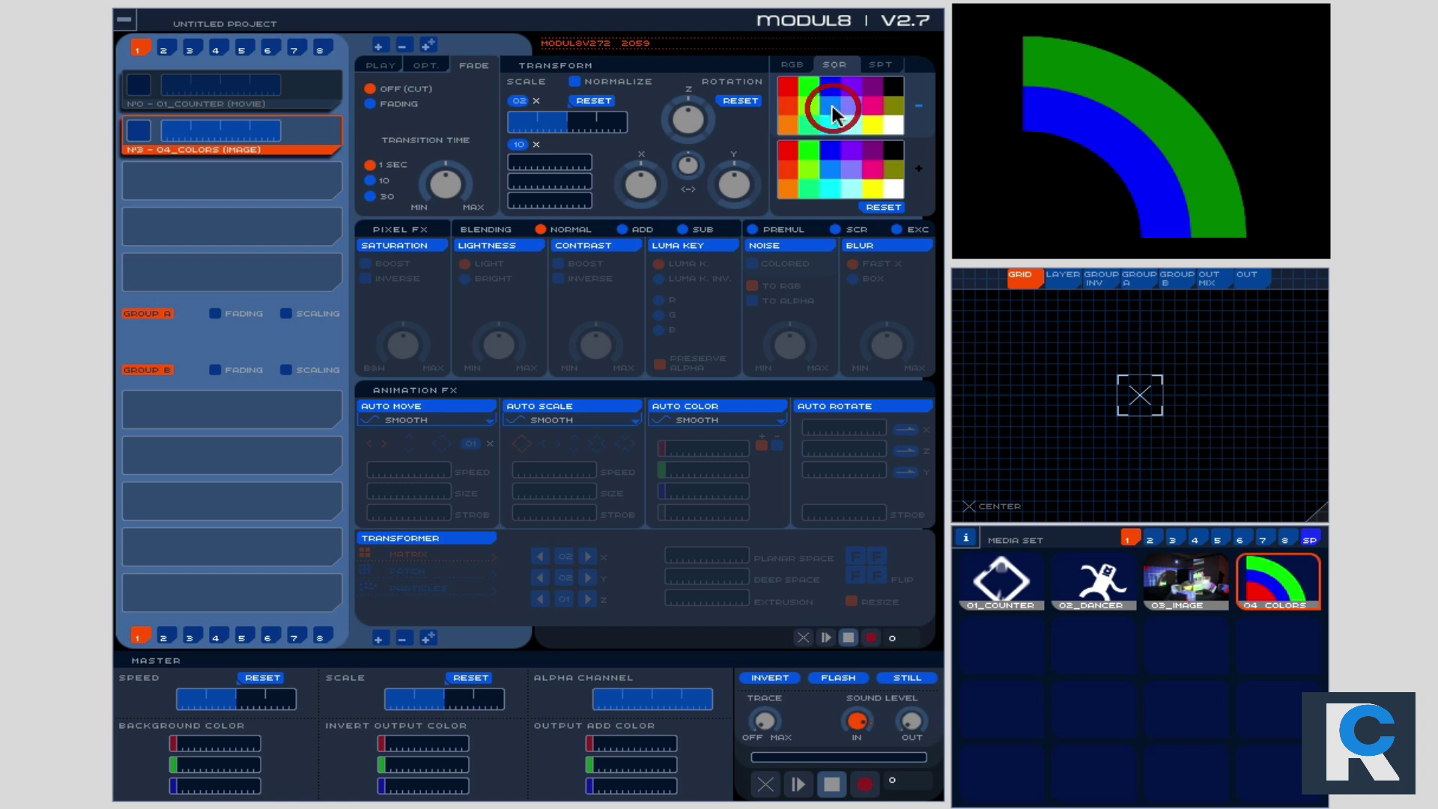
click(790, 88)
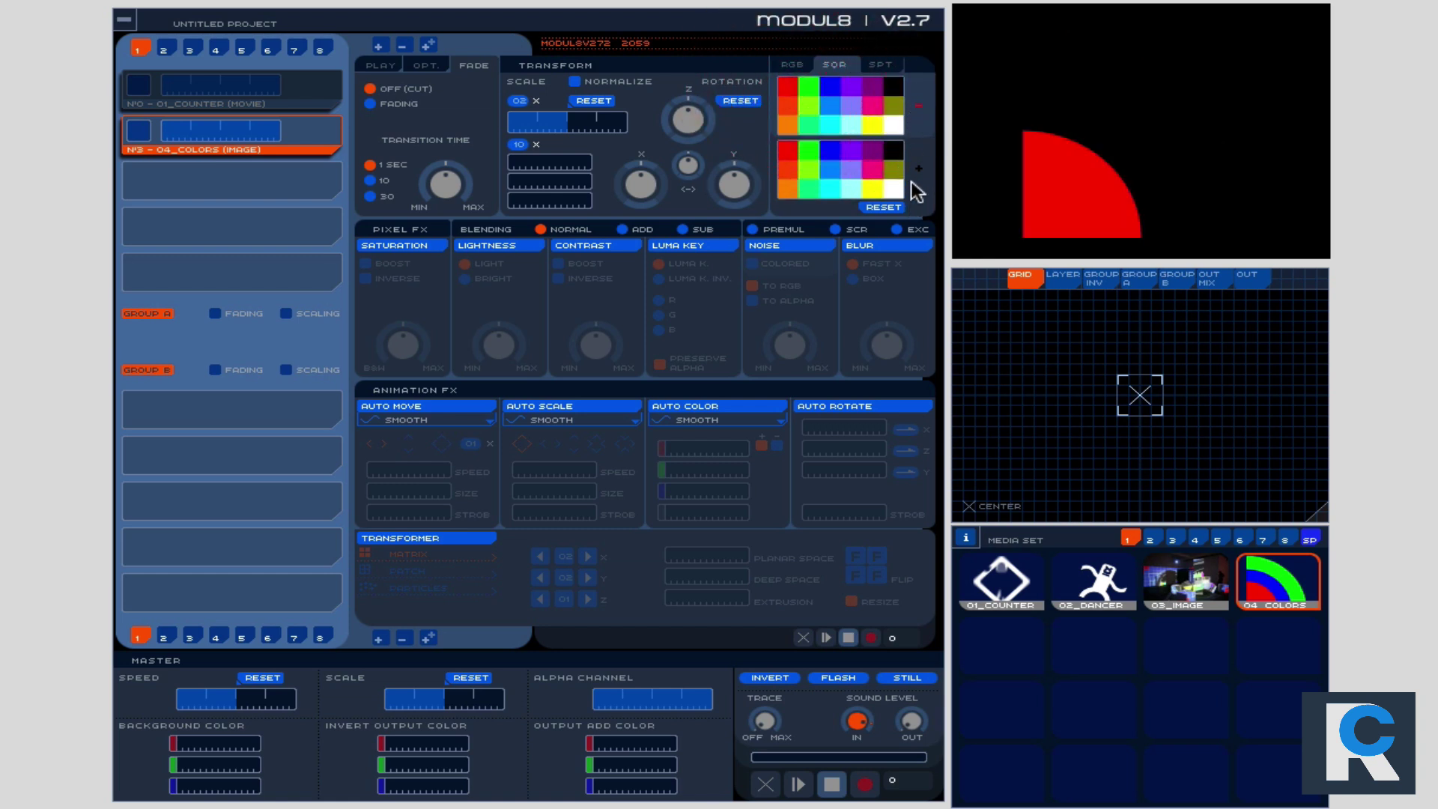
click(807, 66)
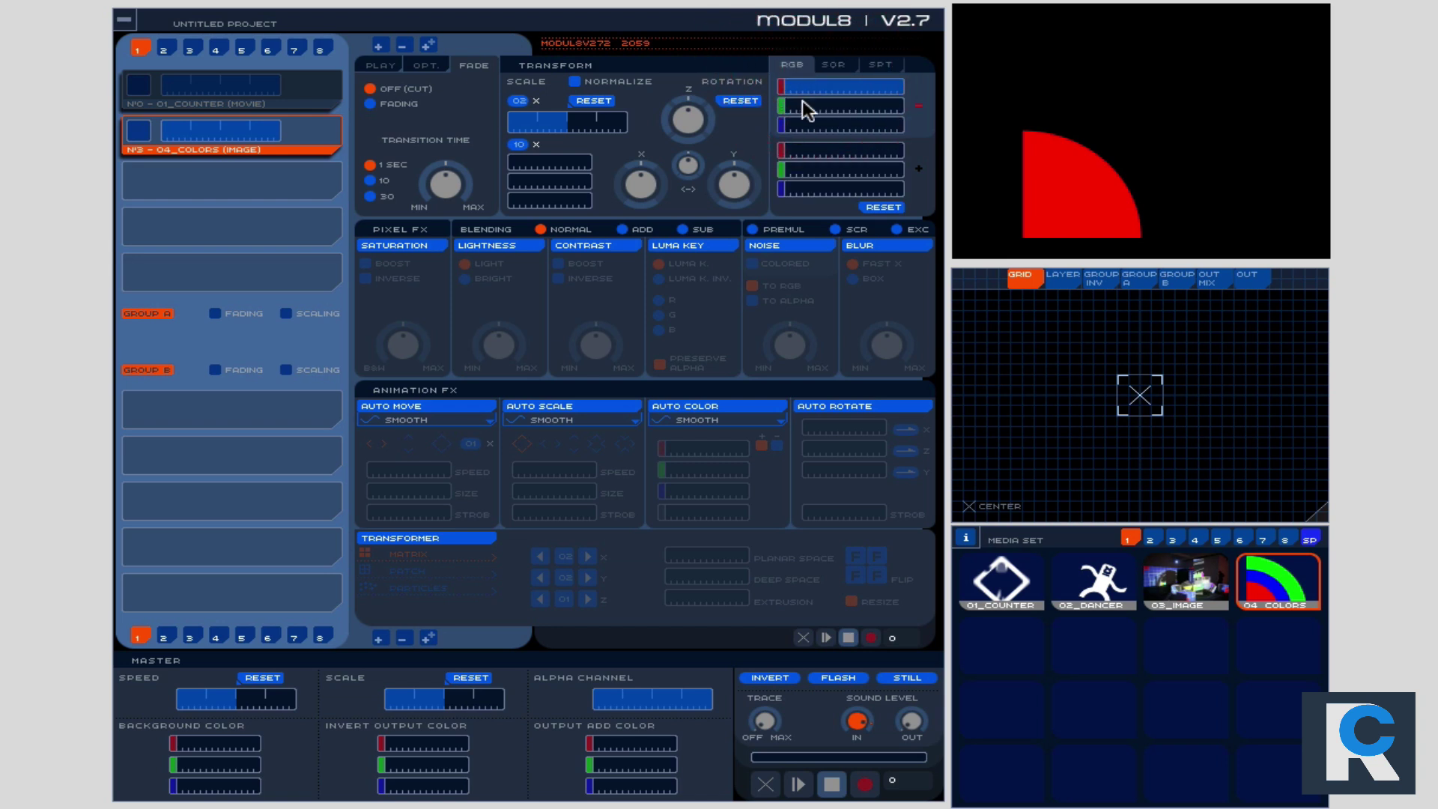
drag(812, 114, 938, 122)
drag(813, 128, 955, 105)
click(848, 65)
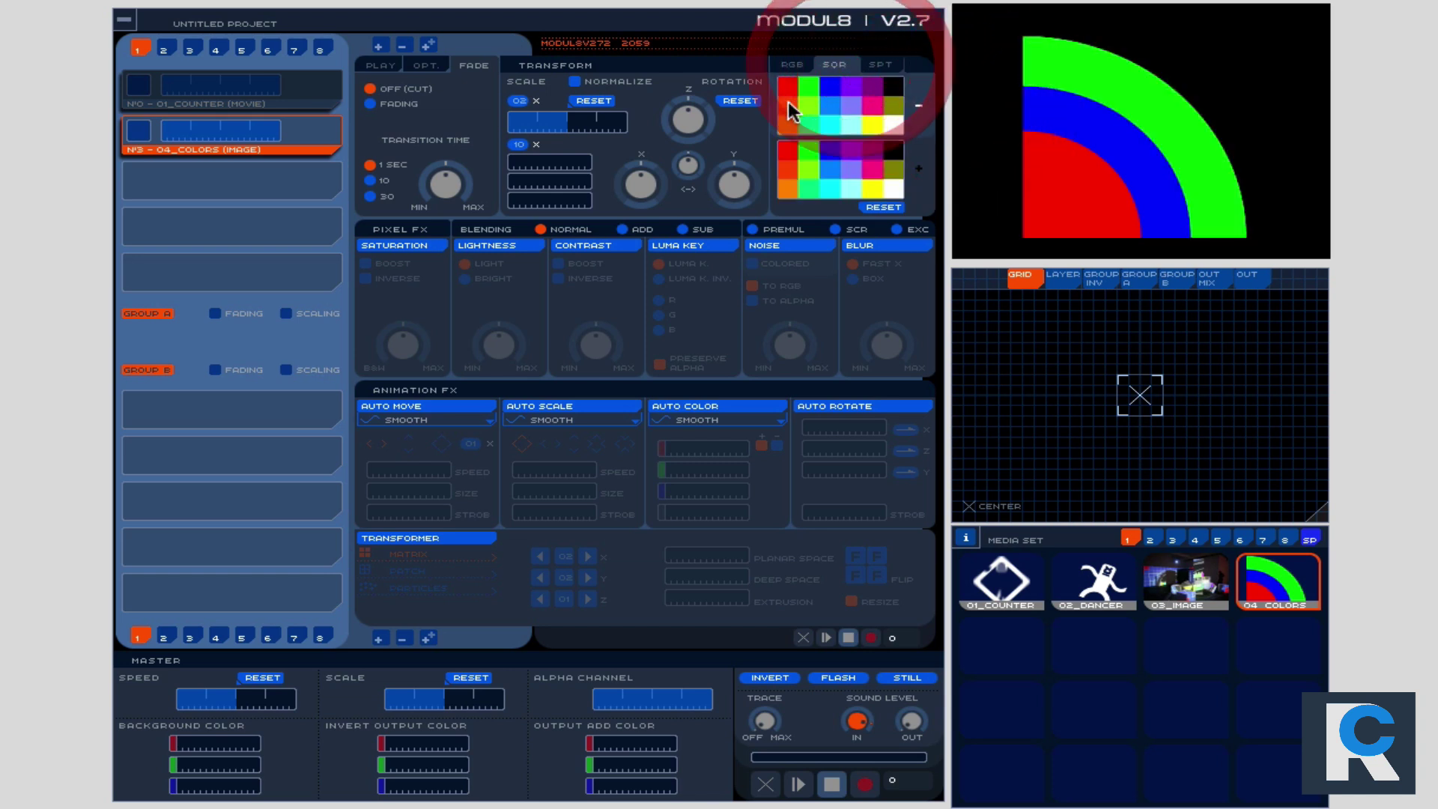
click(881, 66)
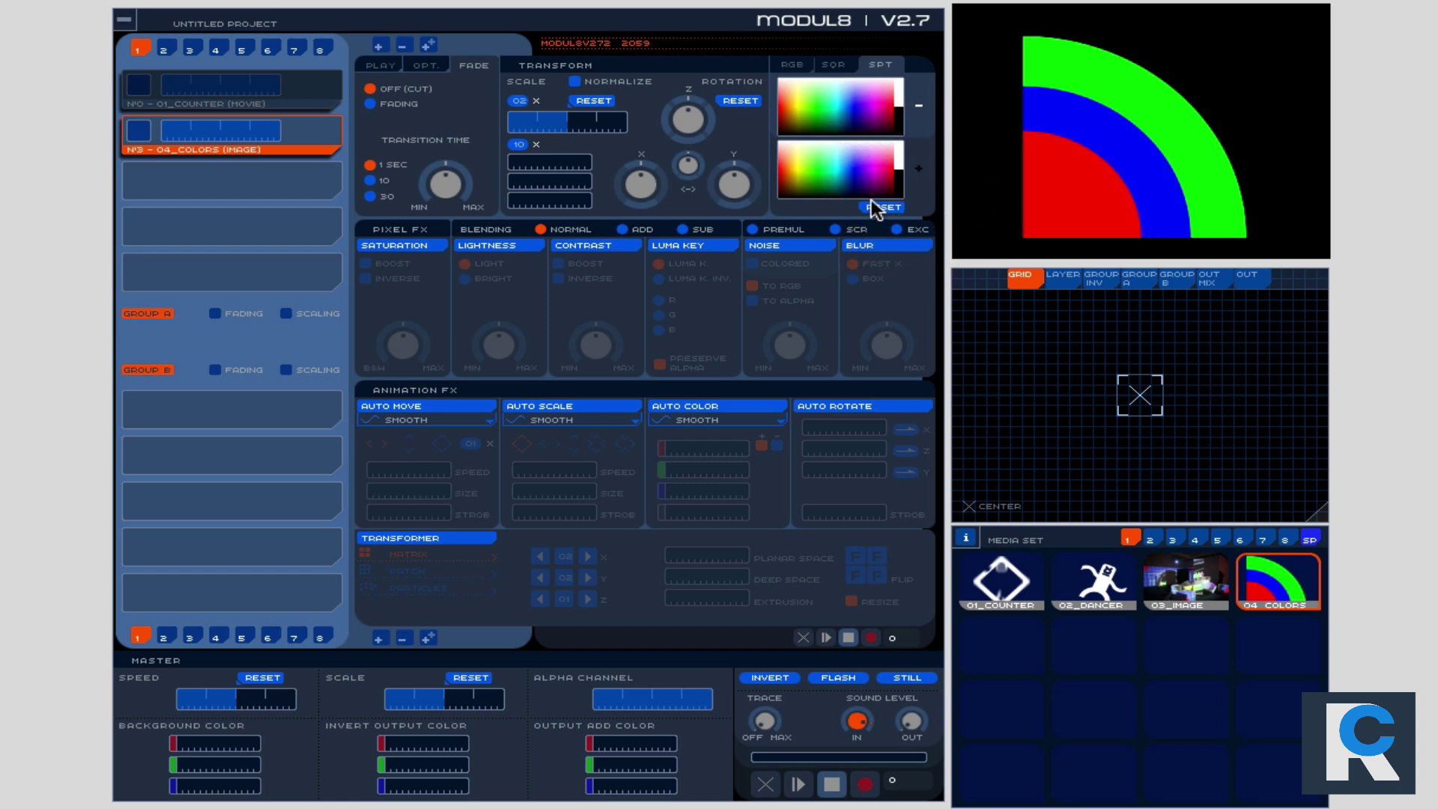
click(845, 119)
click(788, 166)
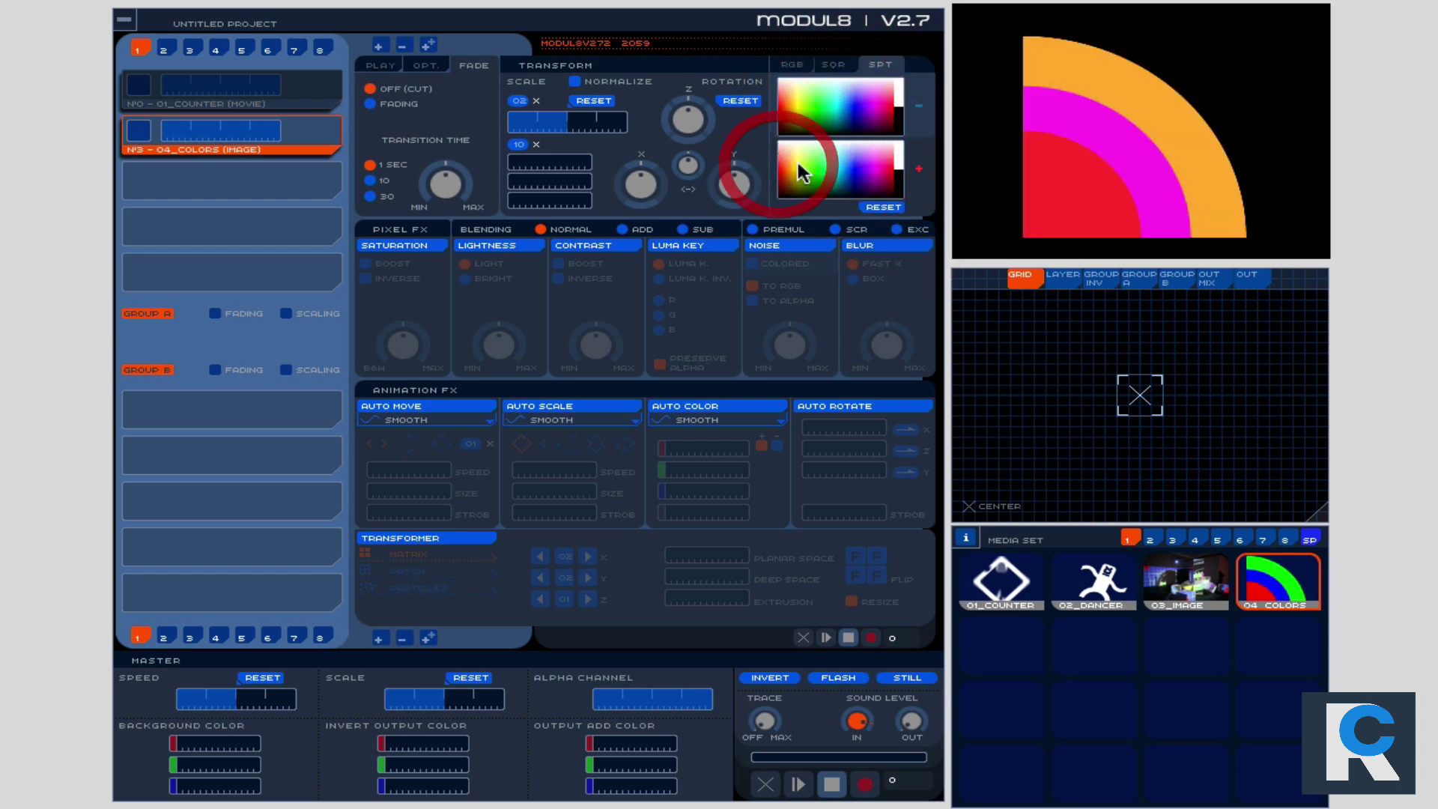
click(885, 207)
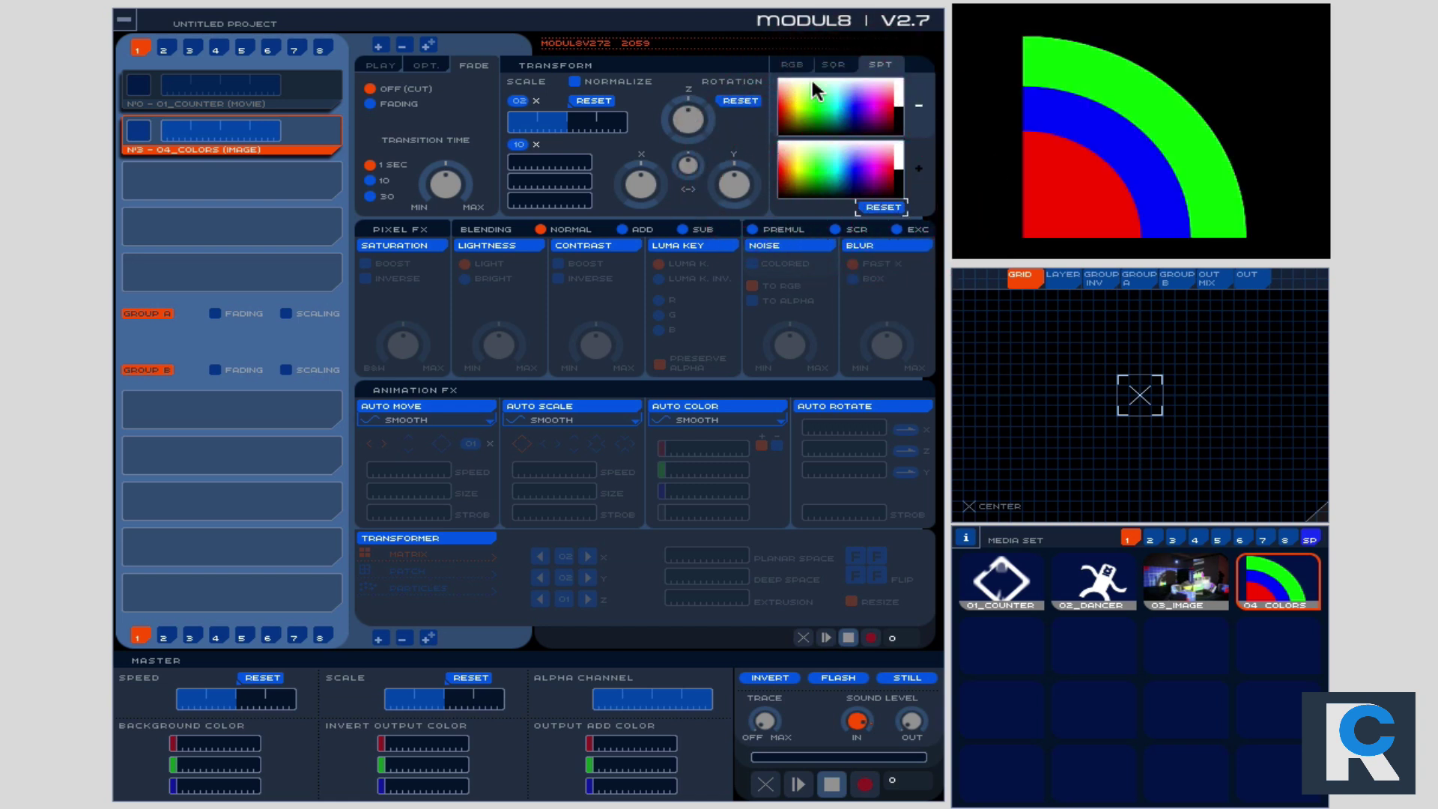
click(791, 65)
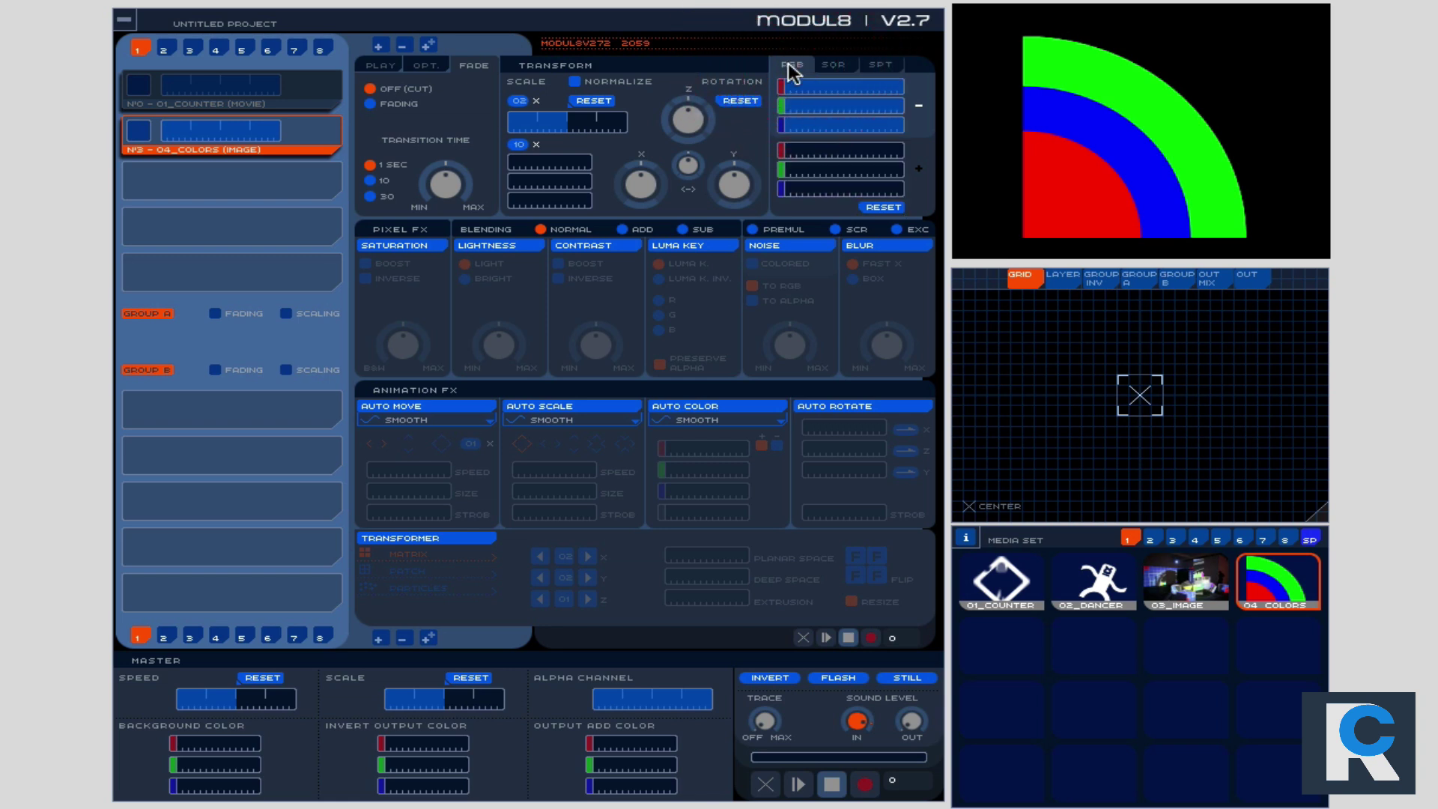